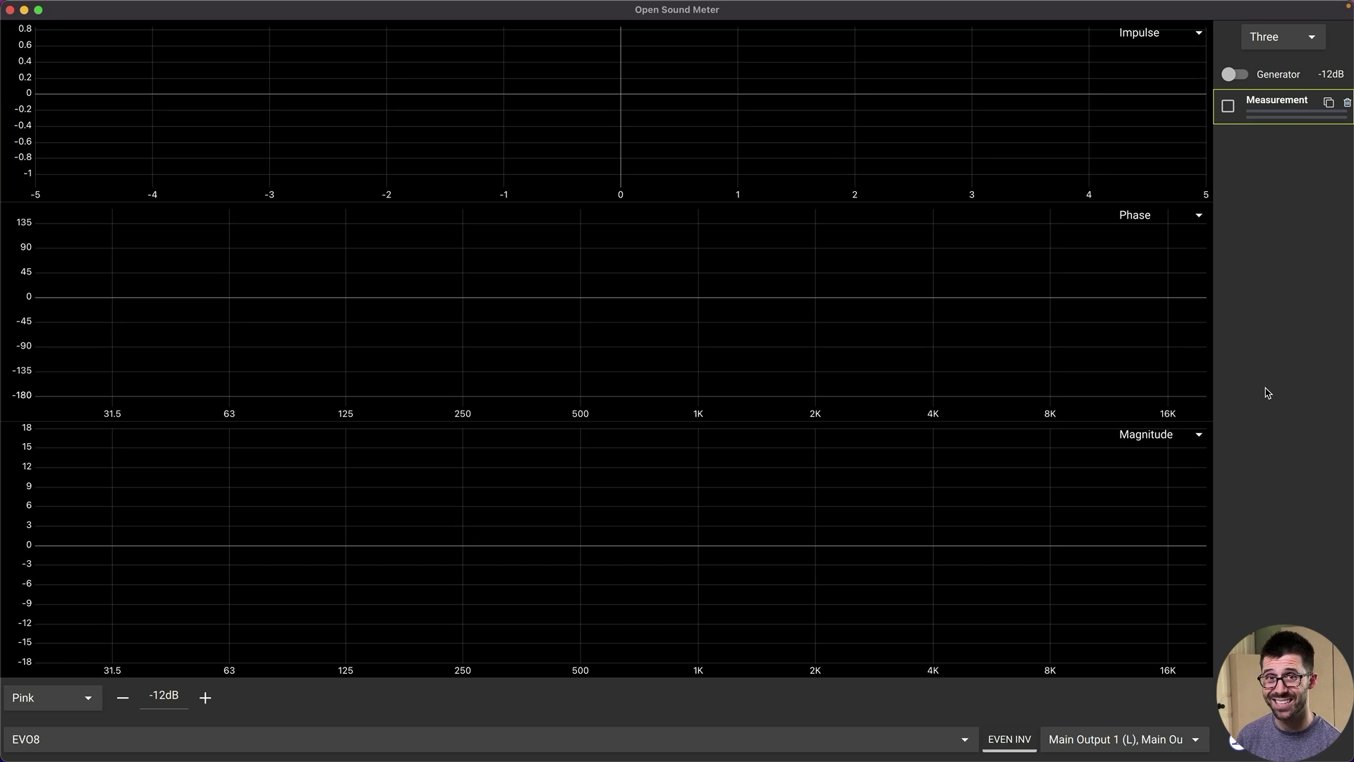
Check the interface mixer, keep the three-graph layout, and route the generator to Main Output 1 and 2
key(ctrl+Up)
click(211, 317)
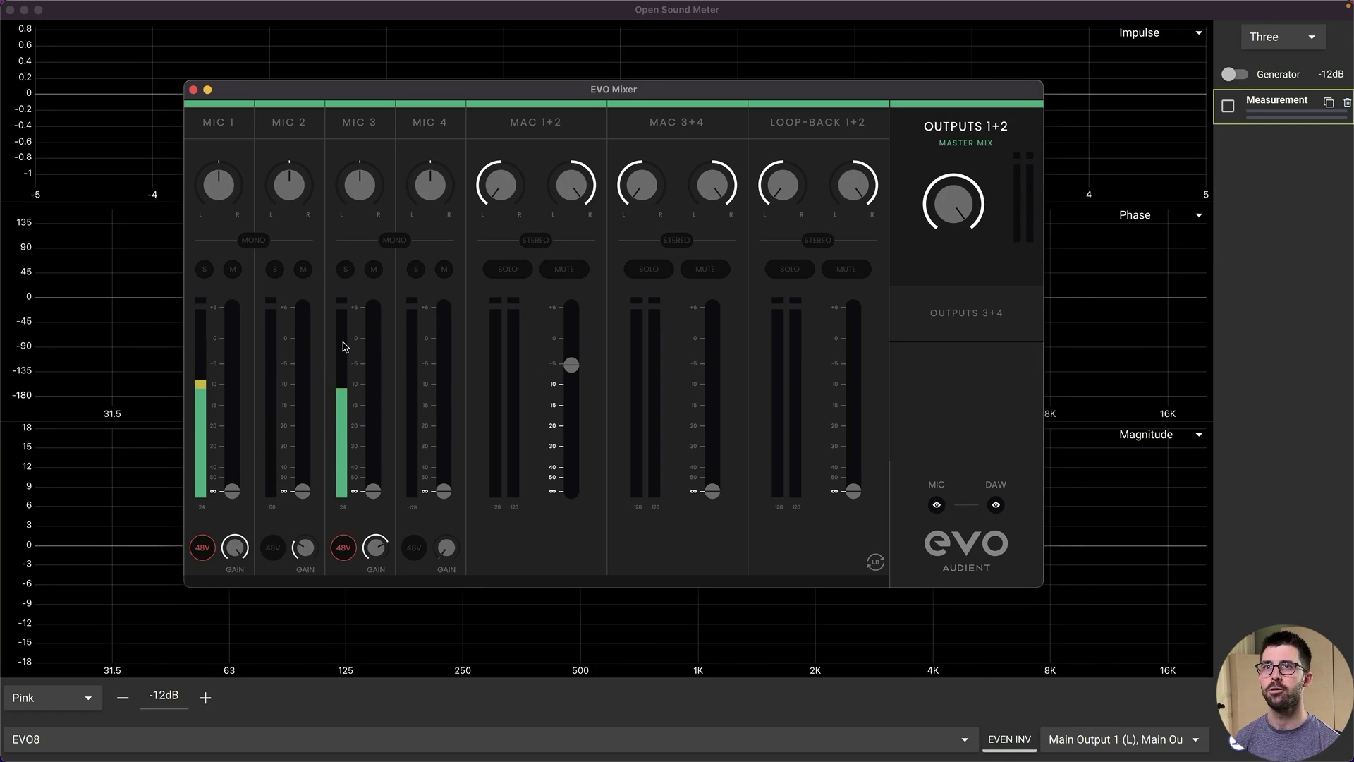
click(1263, 292)
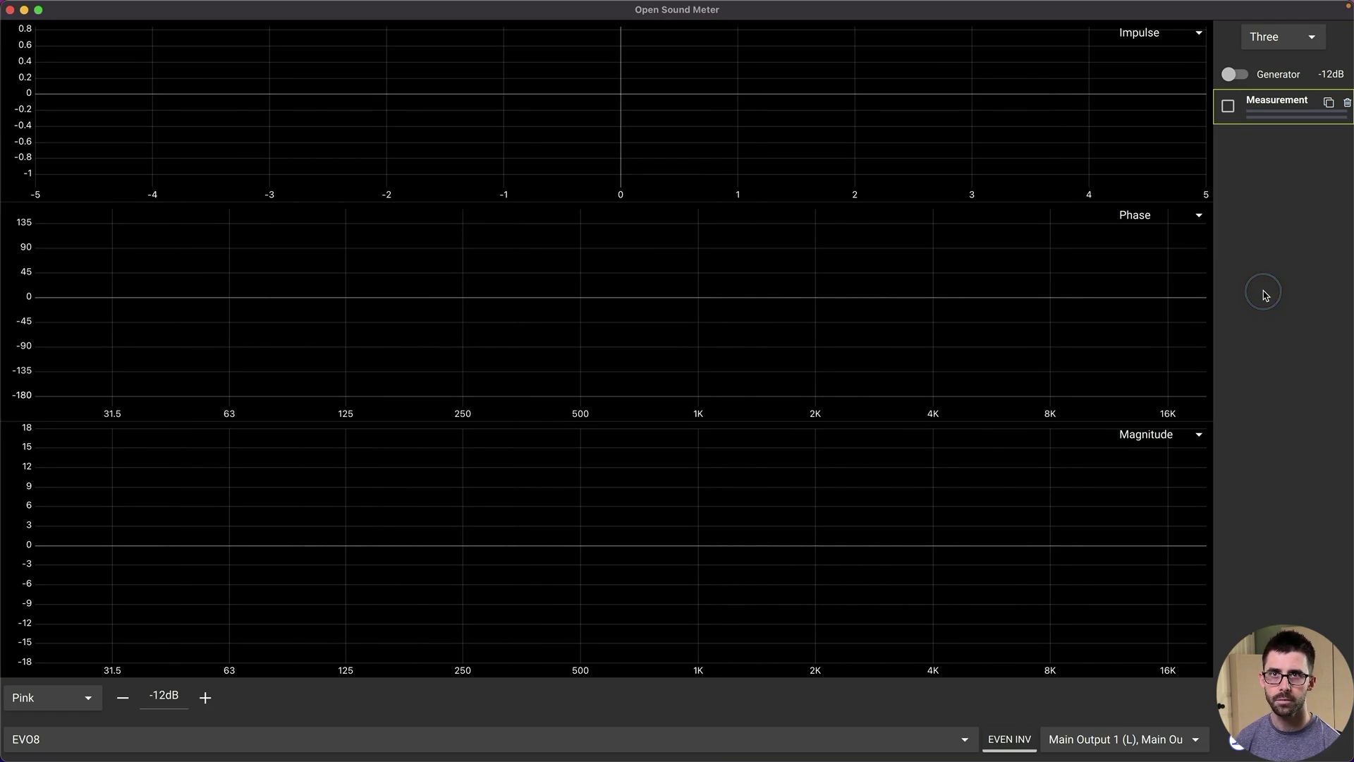
click(1279, 42)
click(1288, 295)
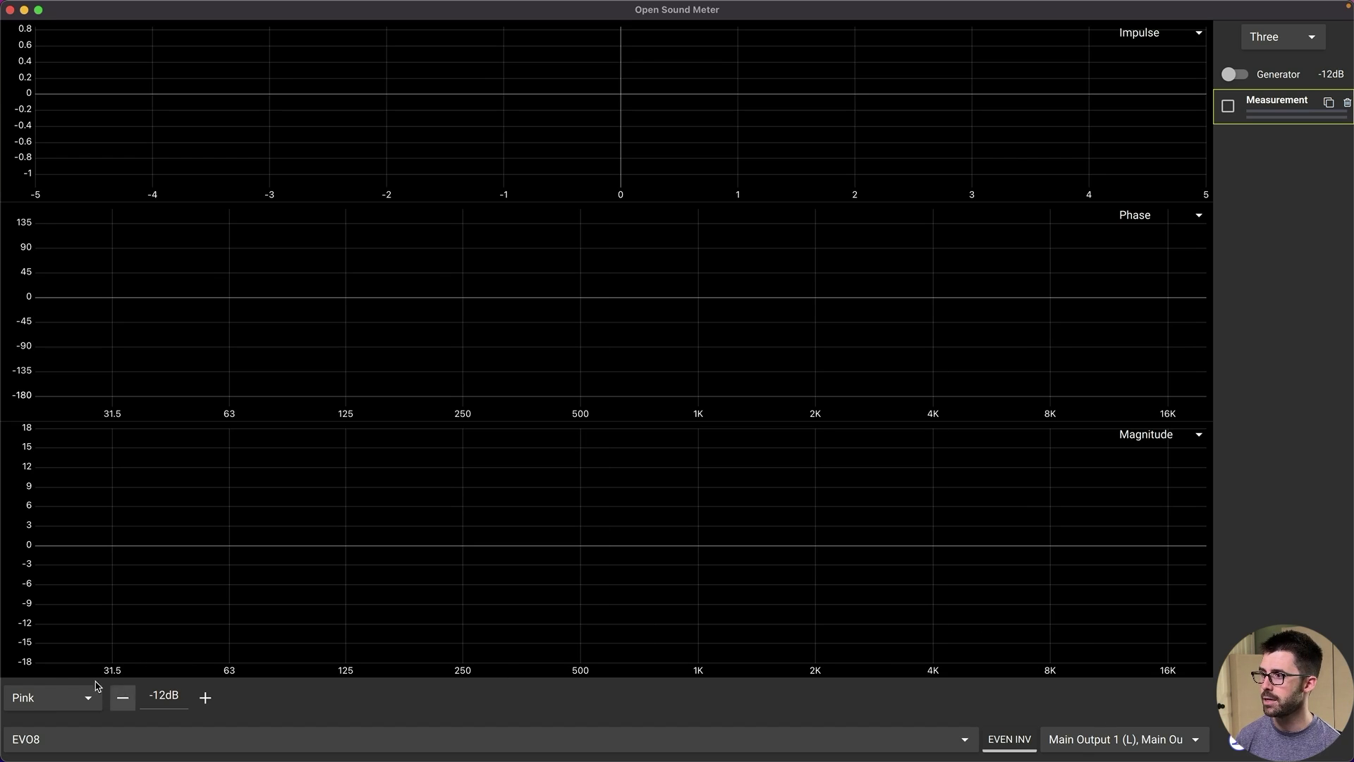
click(1100, 737)
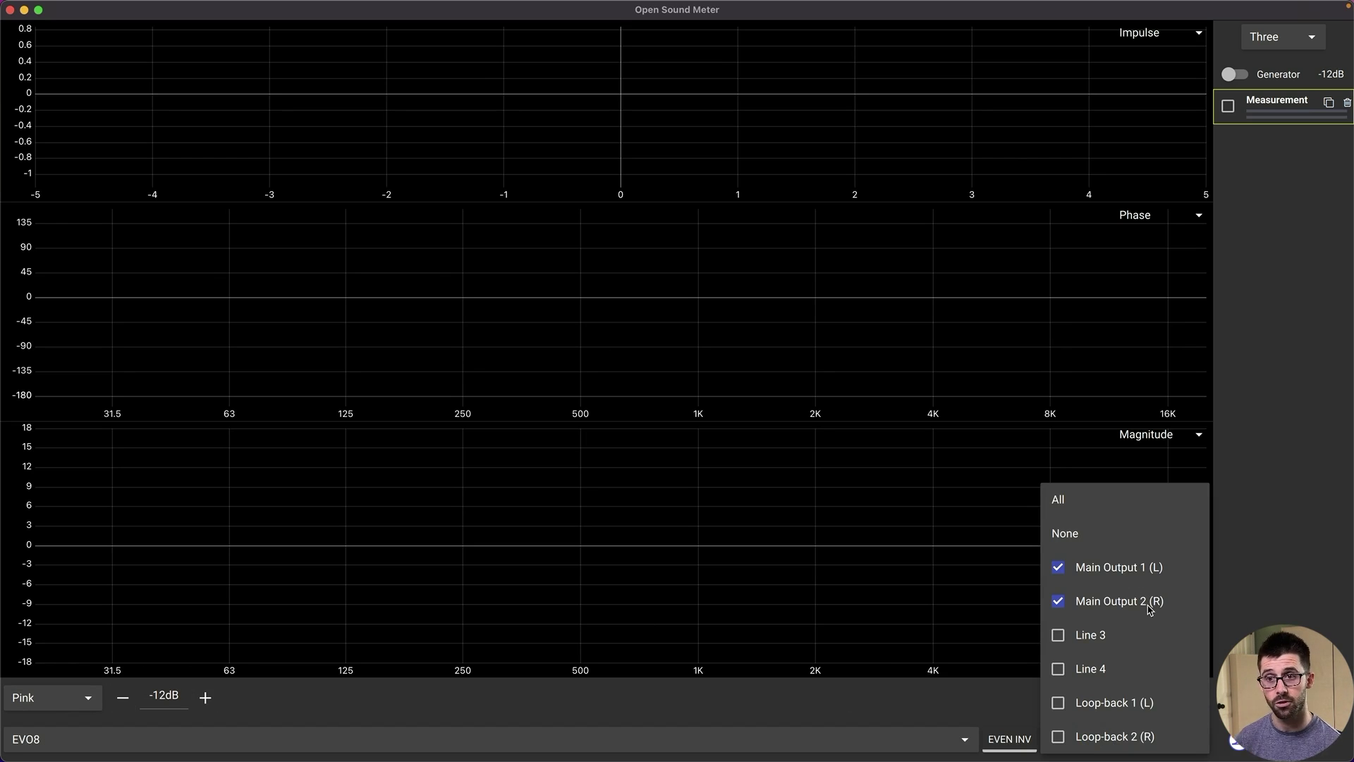
click(1315, 388)
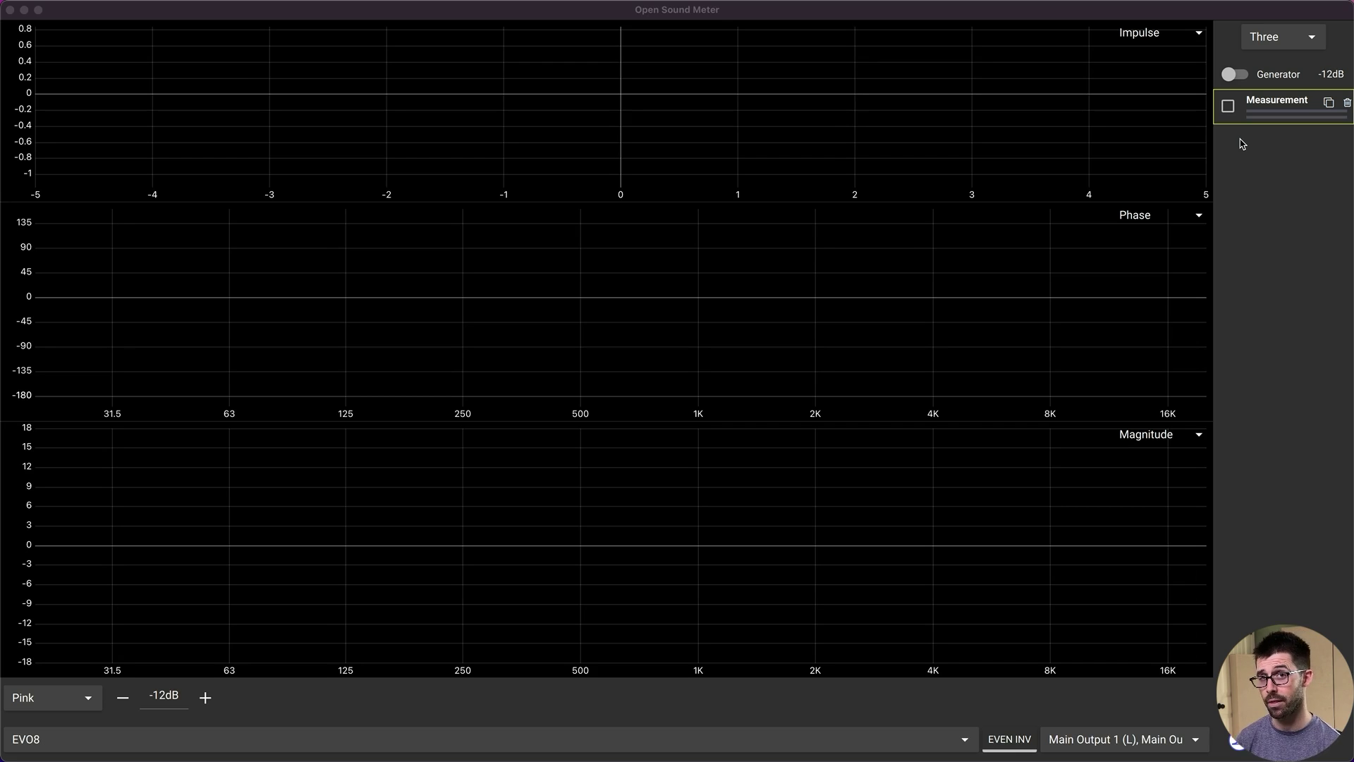
Keep the Measurement on LPF and LTW, with M on Mic | Line | Instrument 1 and R on Mic | Line 2
click(1280, 105)
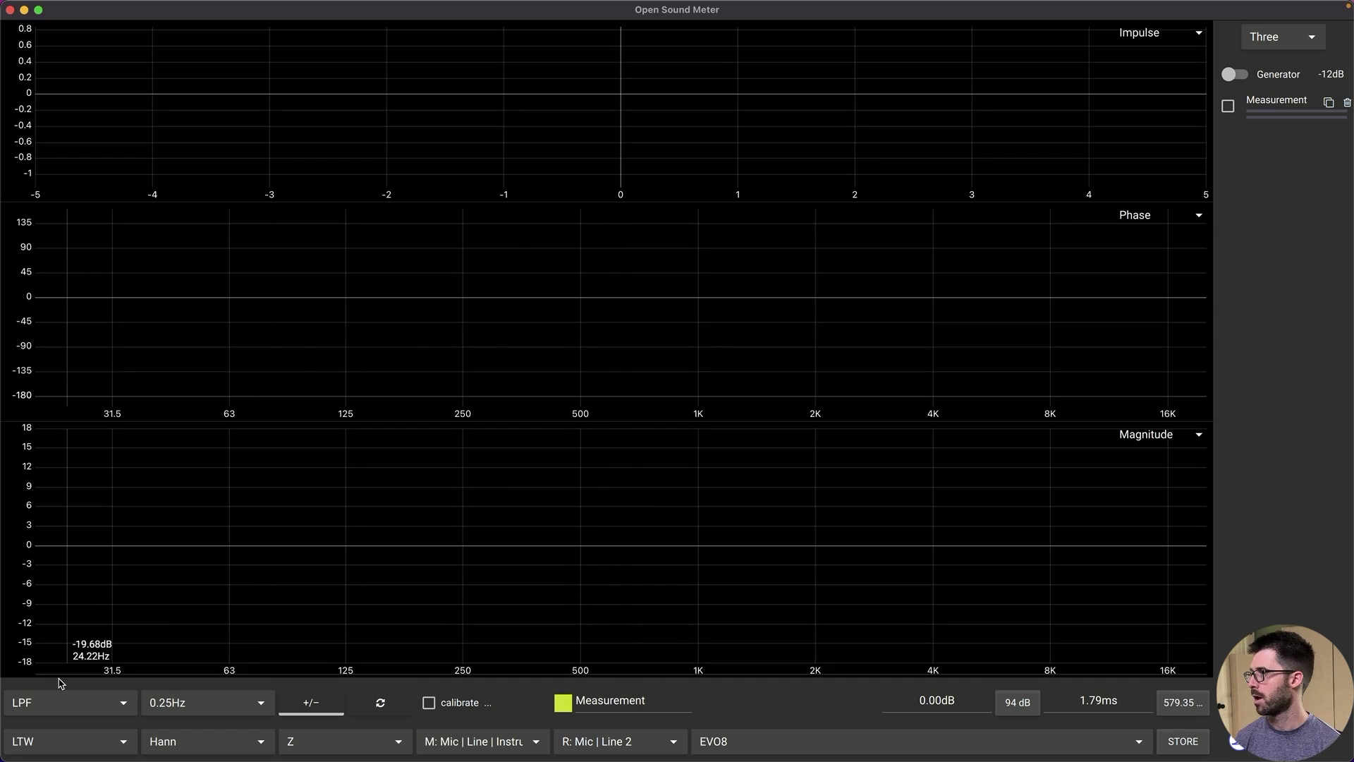
click(38, 706)
click(37, 703)
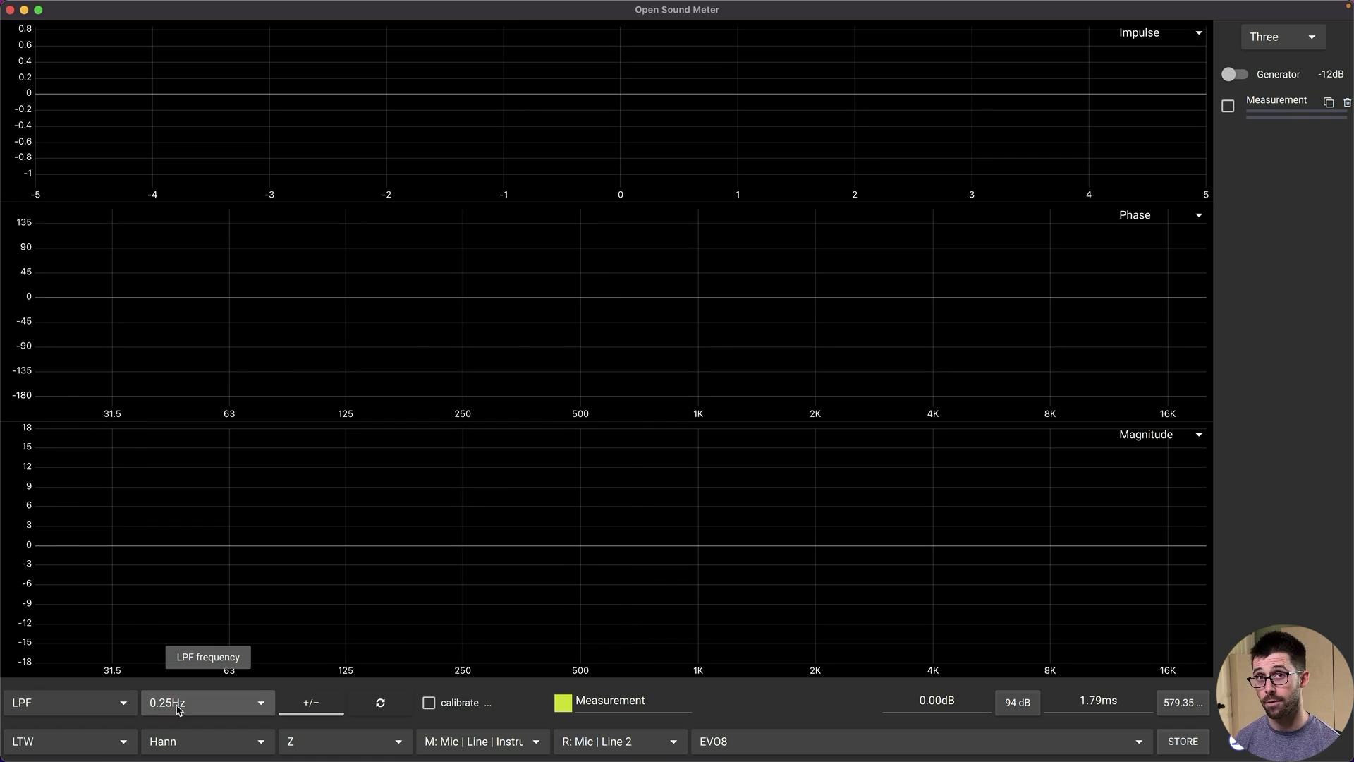
click(98, 750)
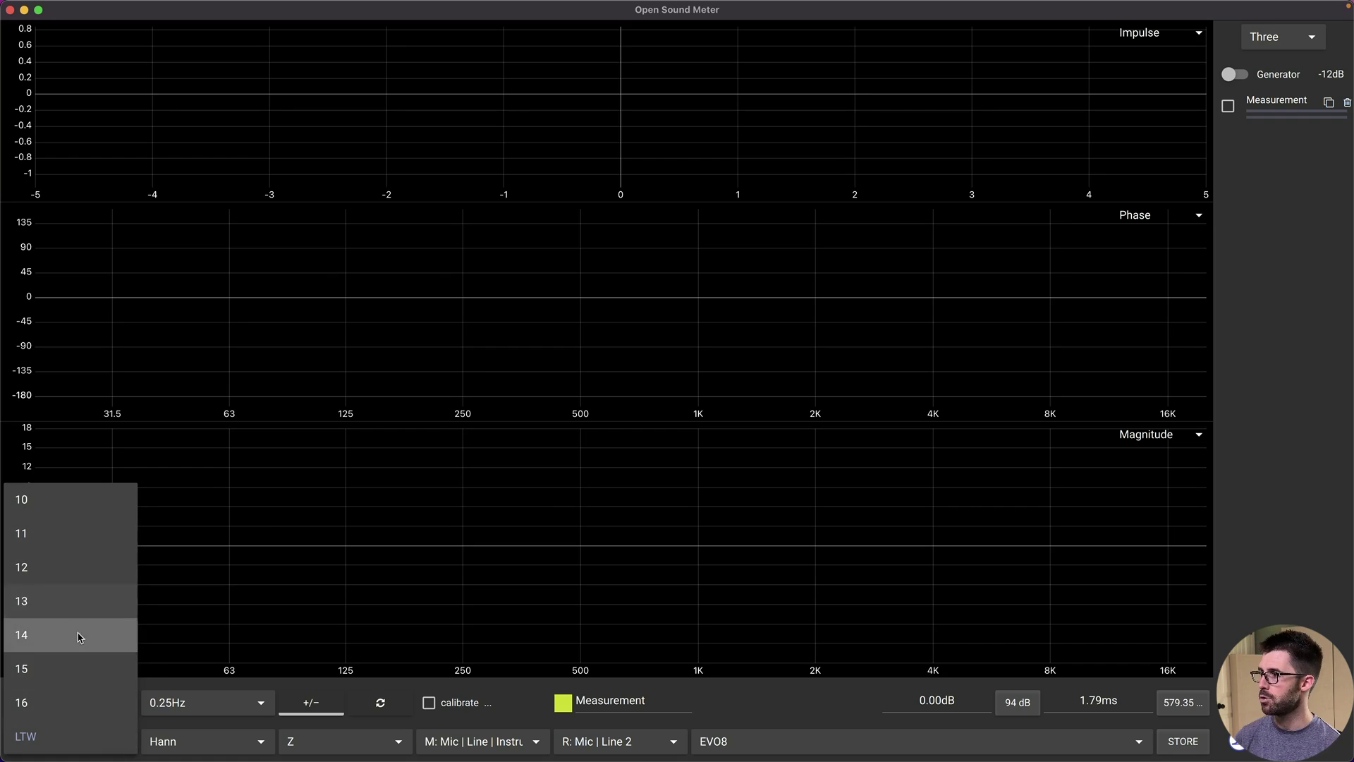
click(64, 736)
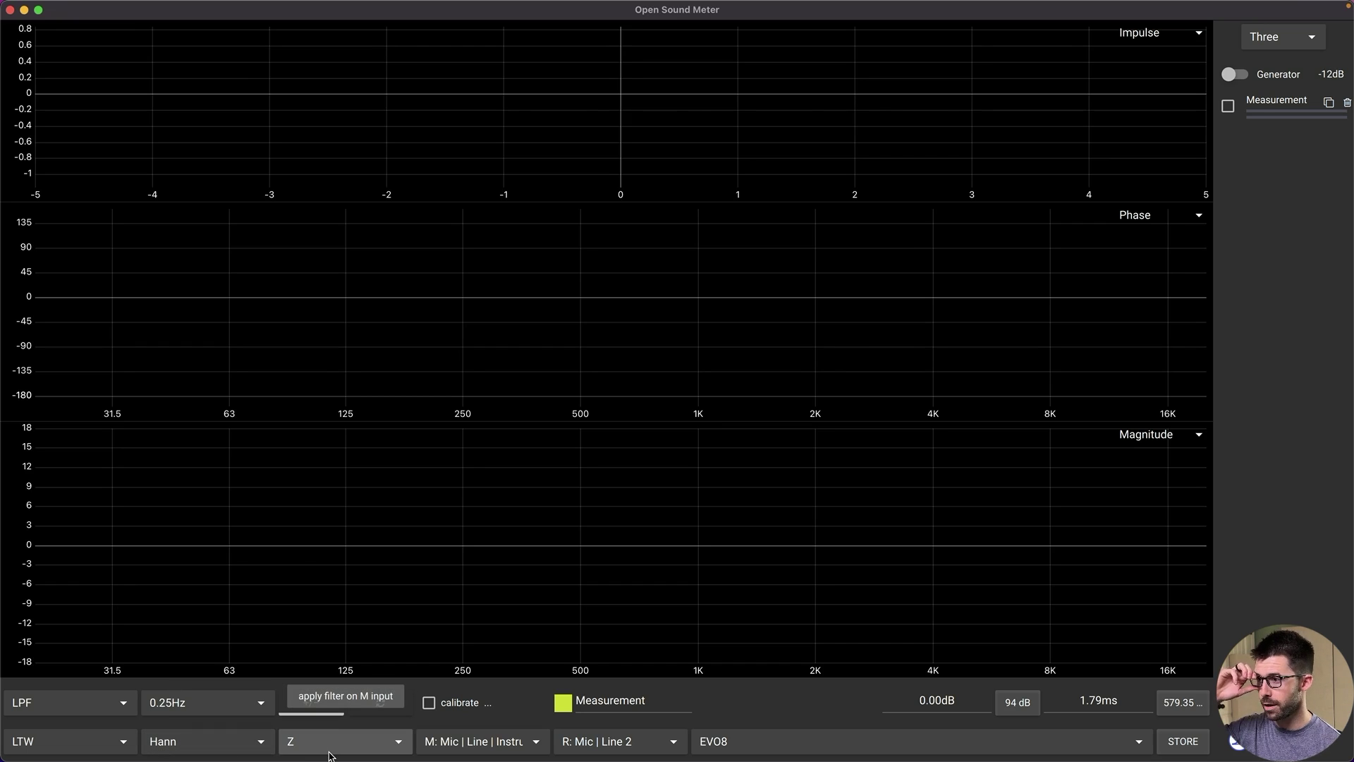
click(464, 741)
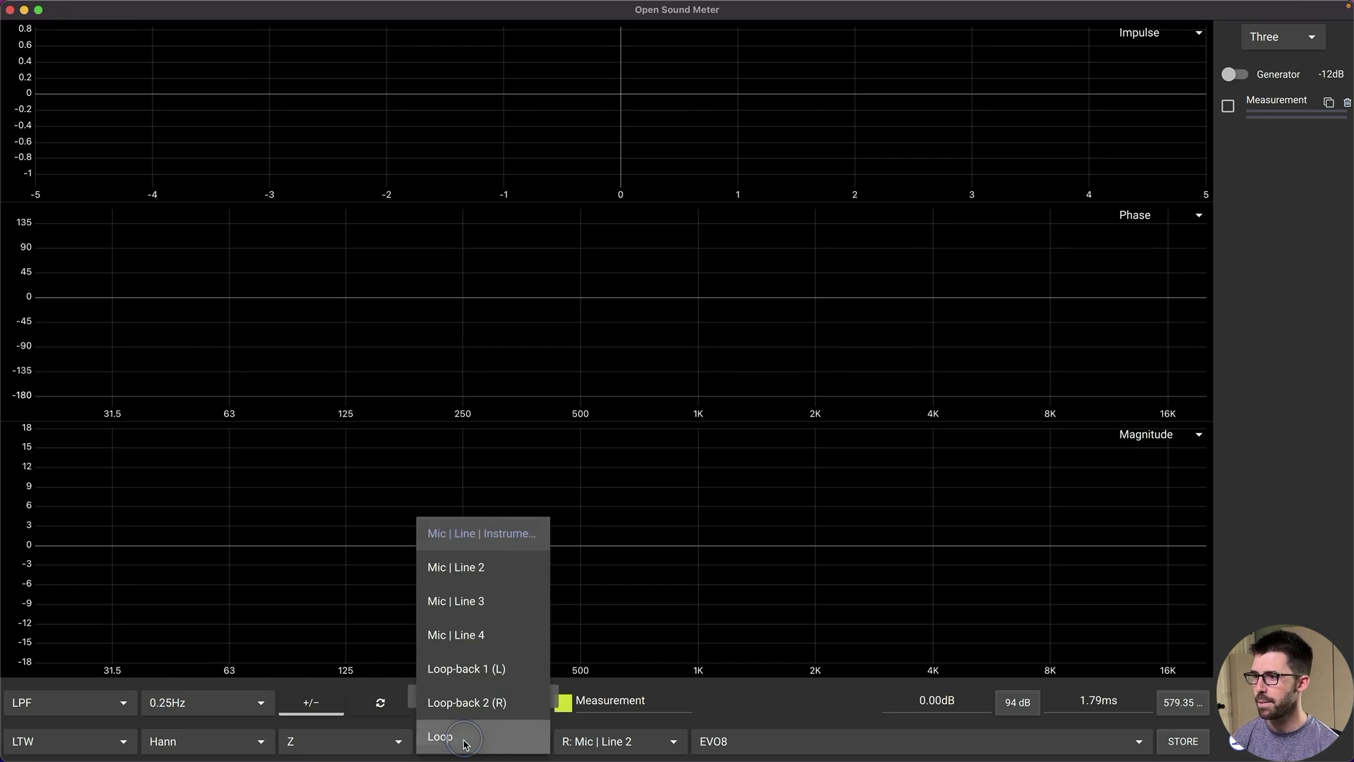
click(496, 534)
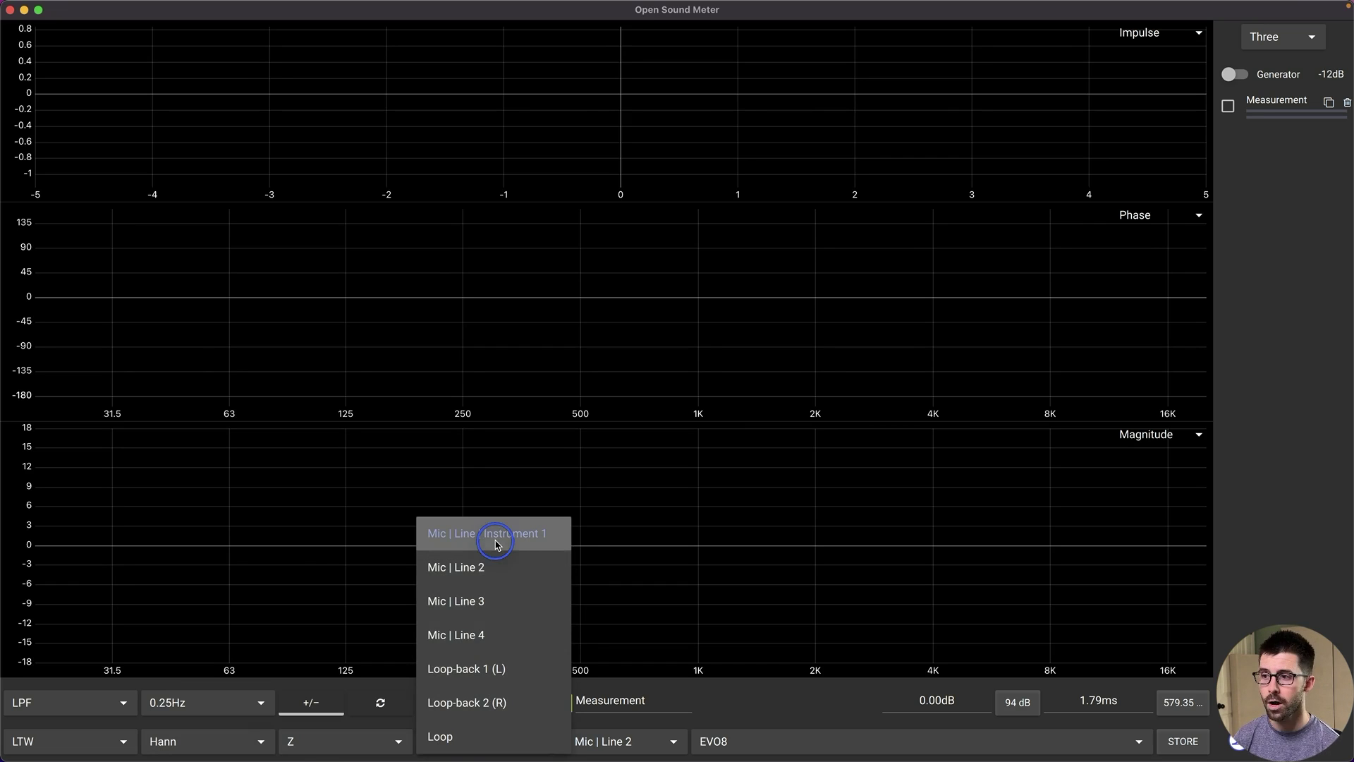
click(593, 744)
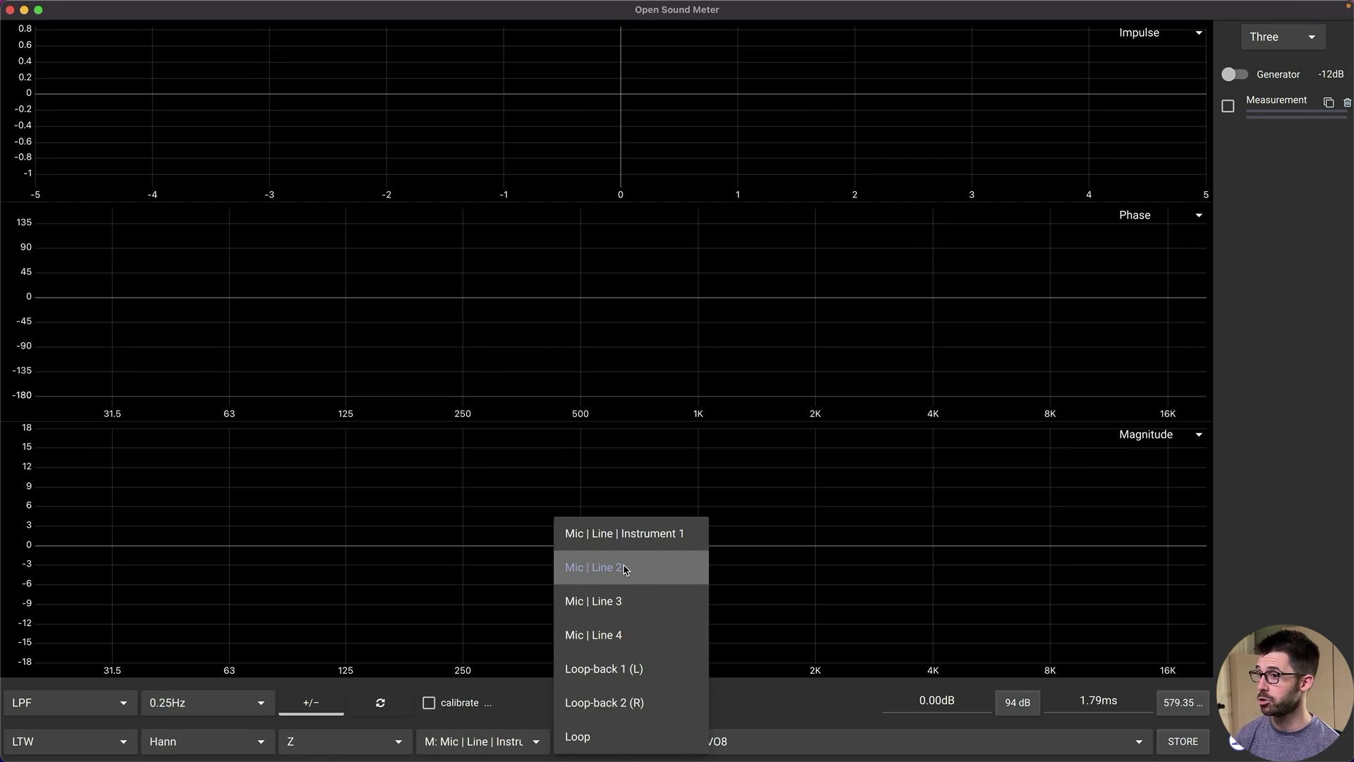
click(637, 568)
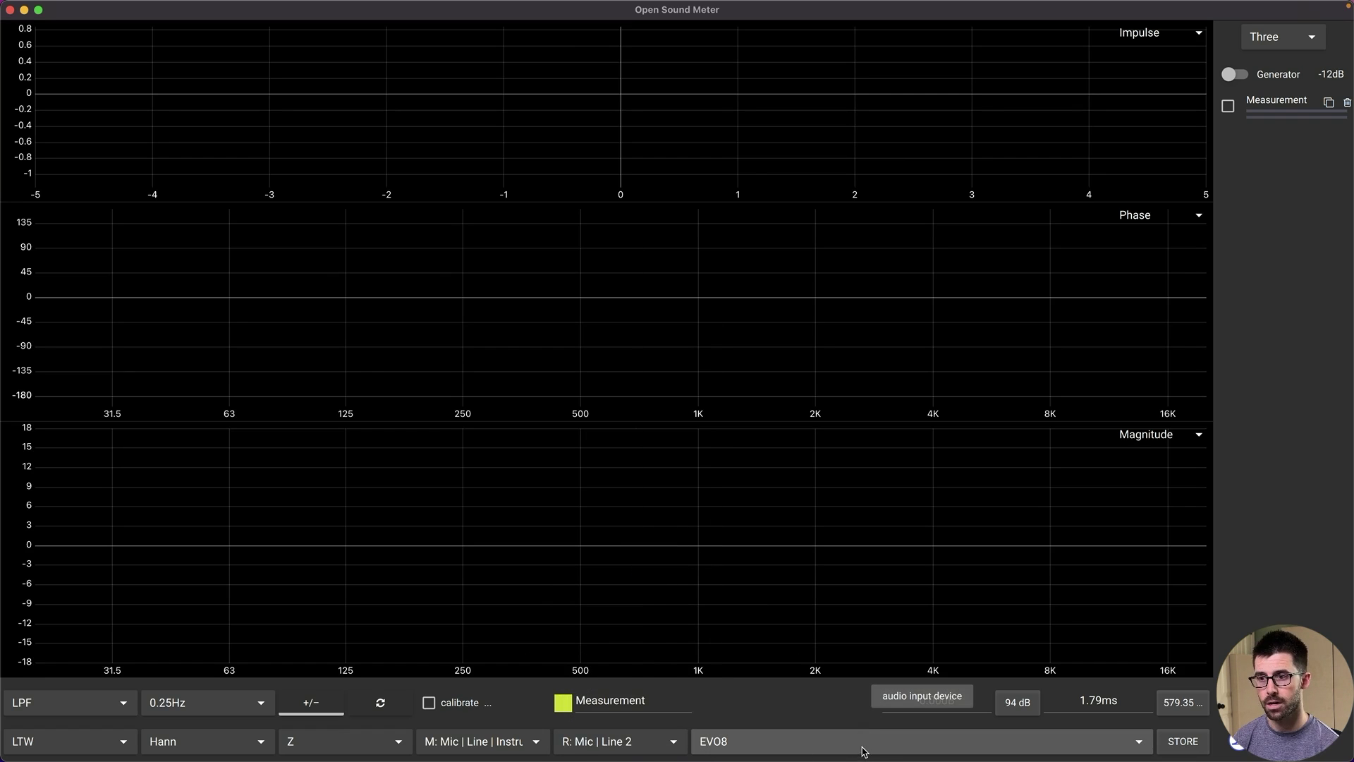
Smooth the Magnitude graph to 12 points per octave and switch the Measurement source on
mouse_move(1129, 698)
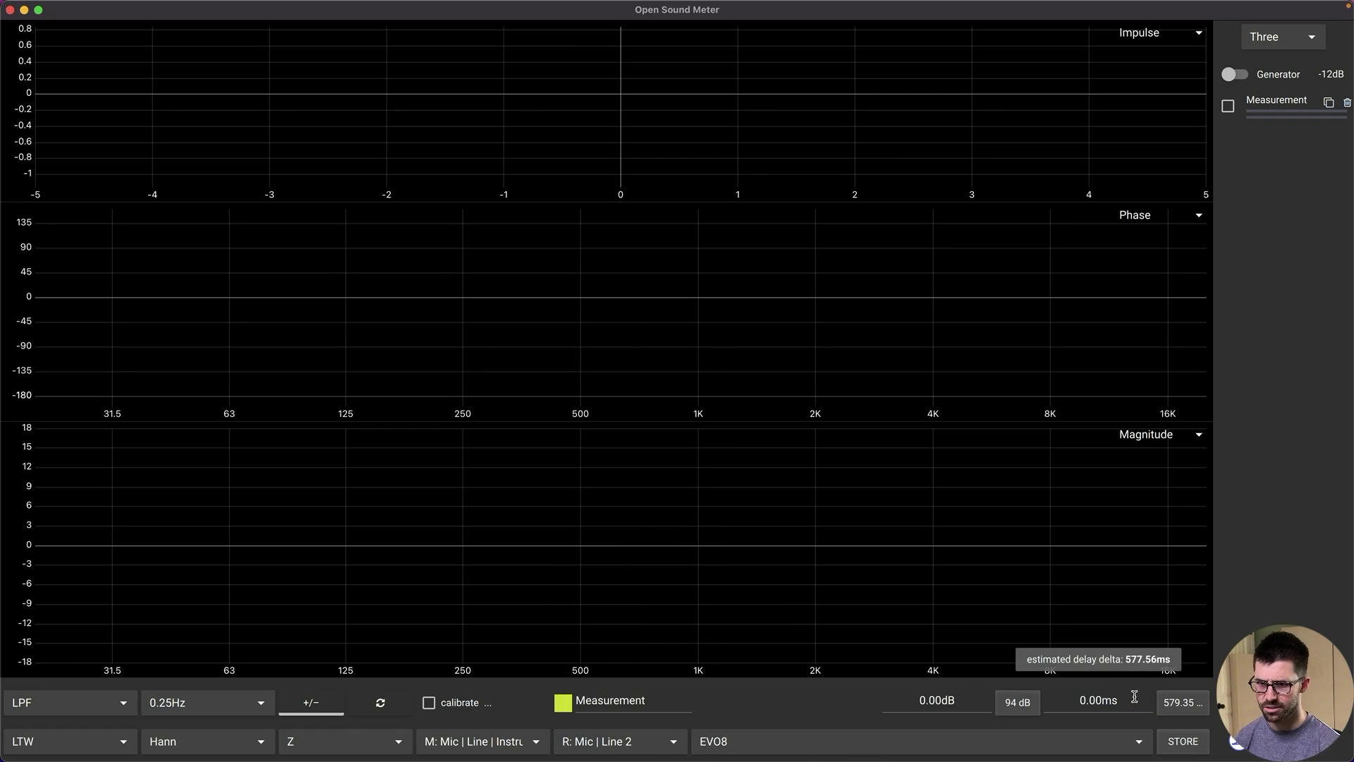
click(980, 590)
click(156, 739)
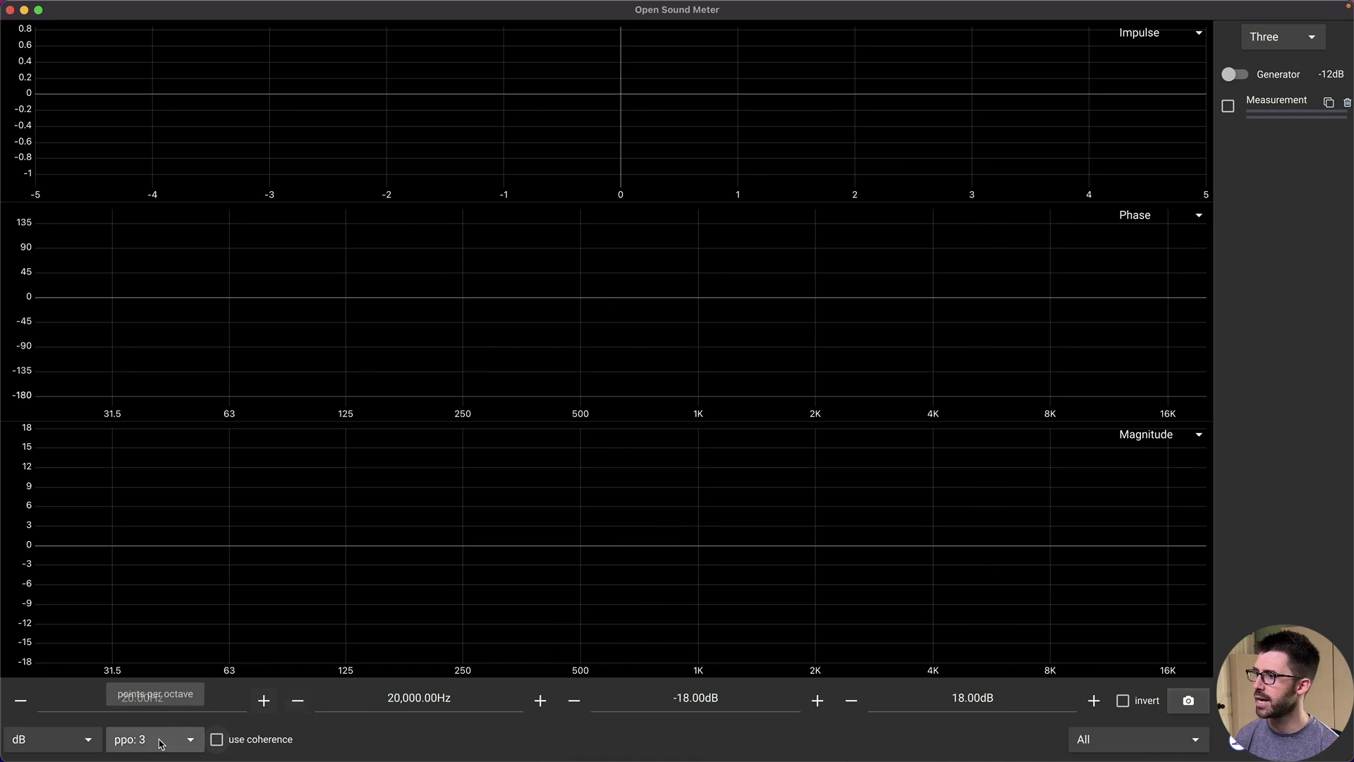
click(157, 667)
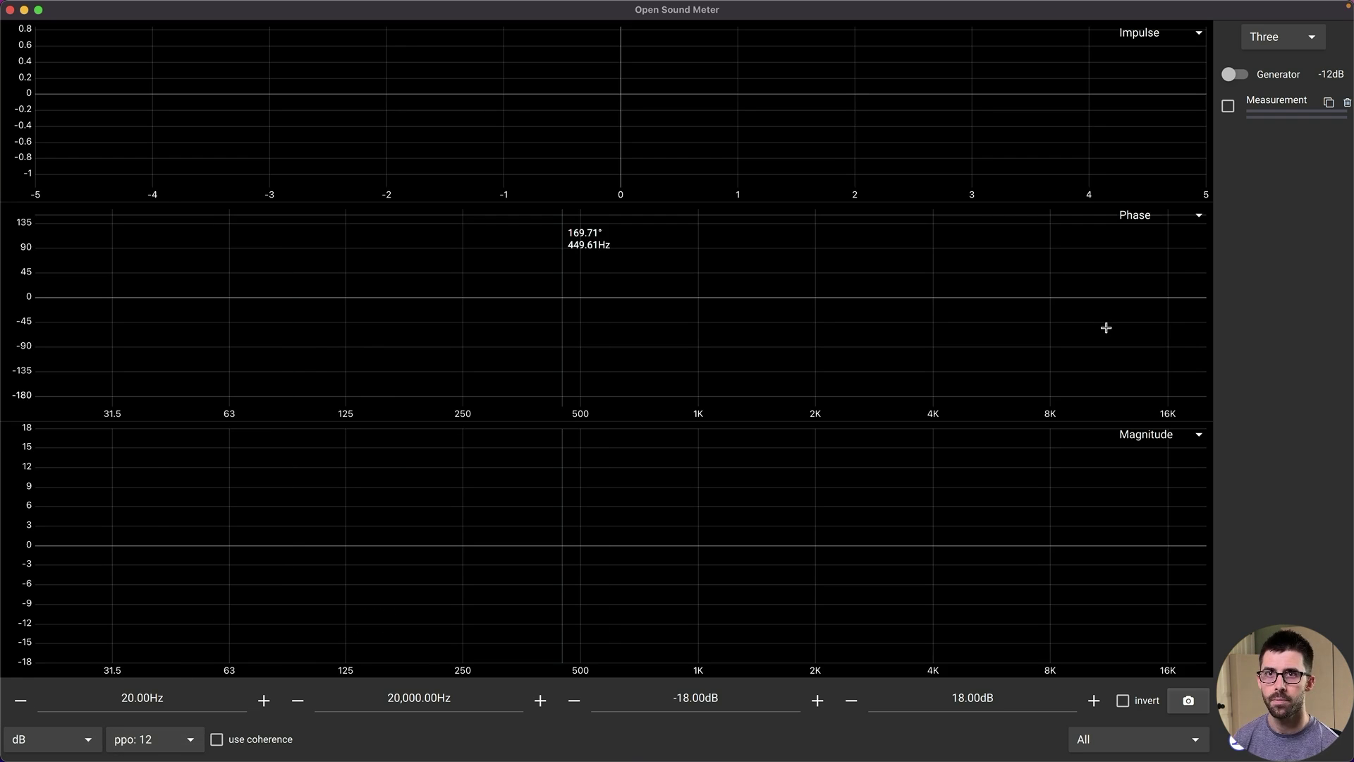
click(1284, 99)
click(1228, 105)
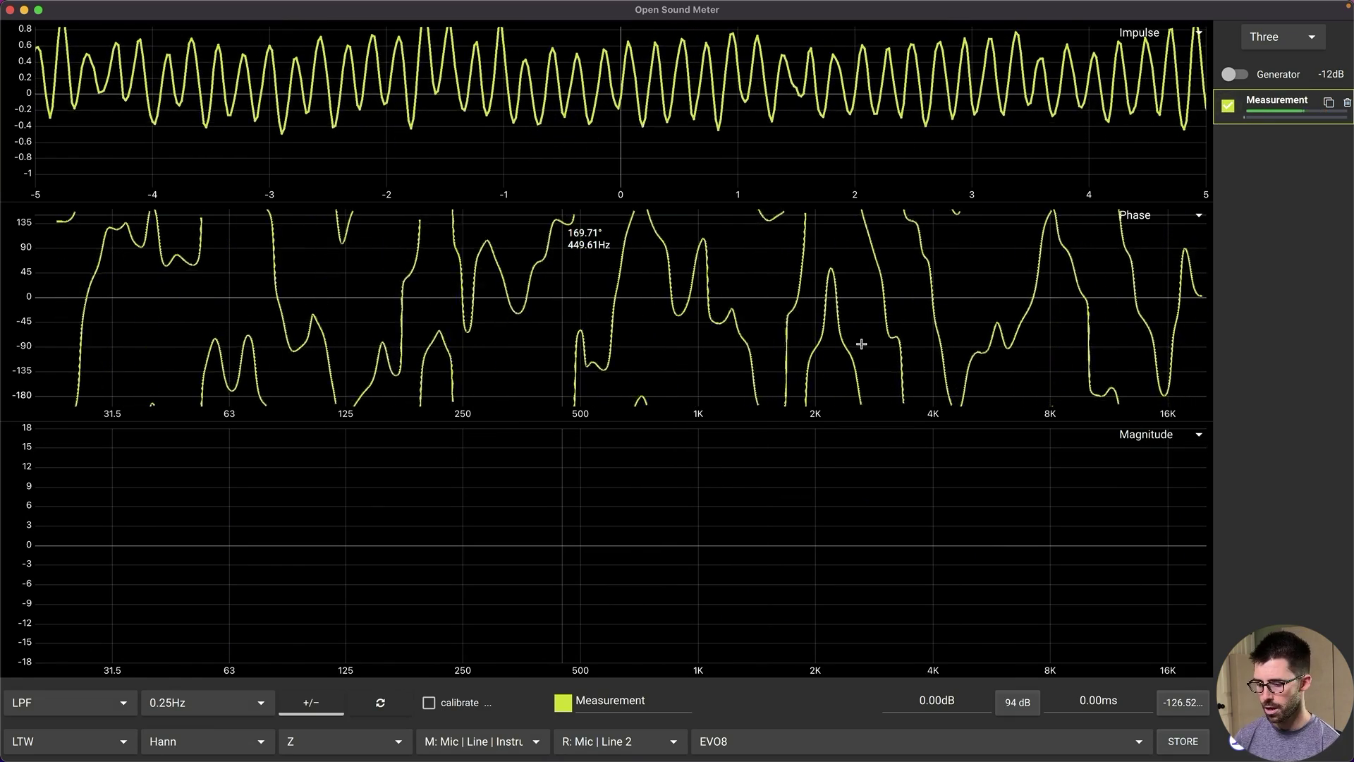
Start the pink noise generator, apply the estimated 1.79 ms delay, and store a snapshot
click(1231, 74)
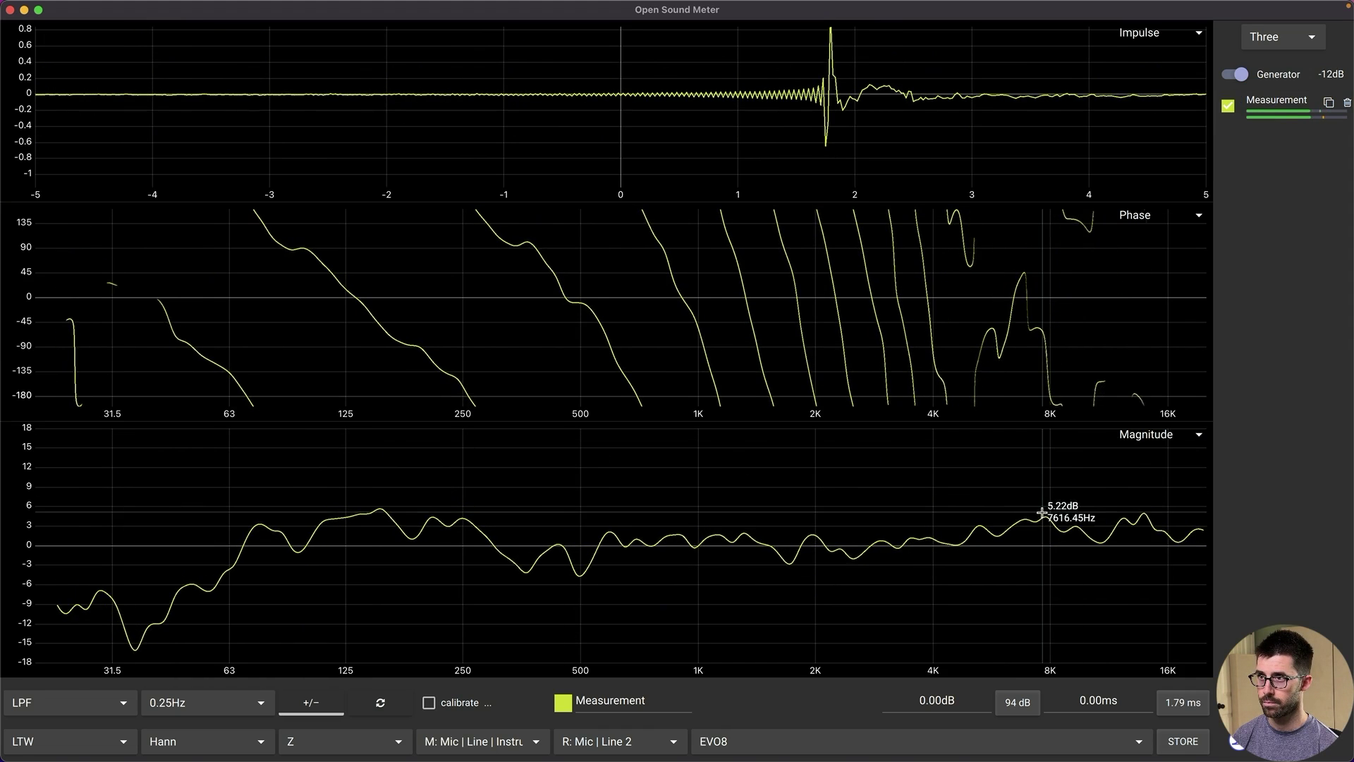
click(1189, 704)
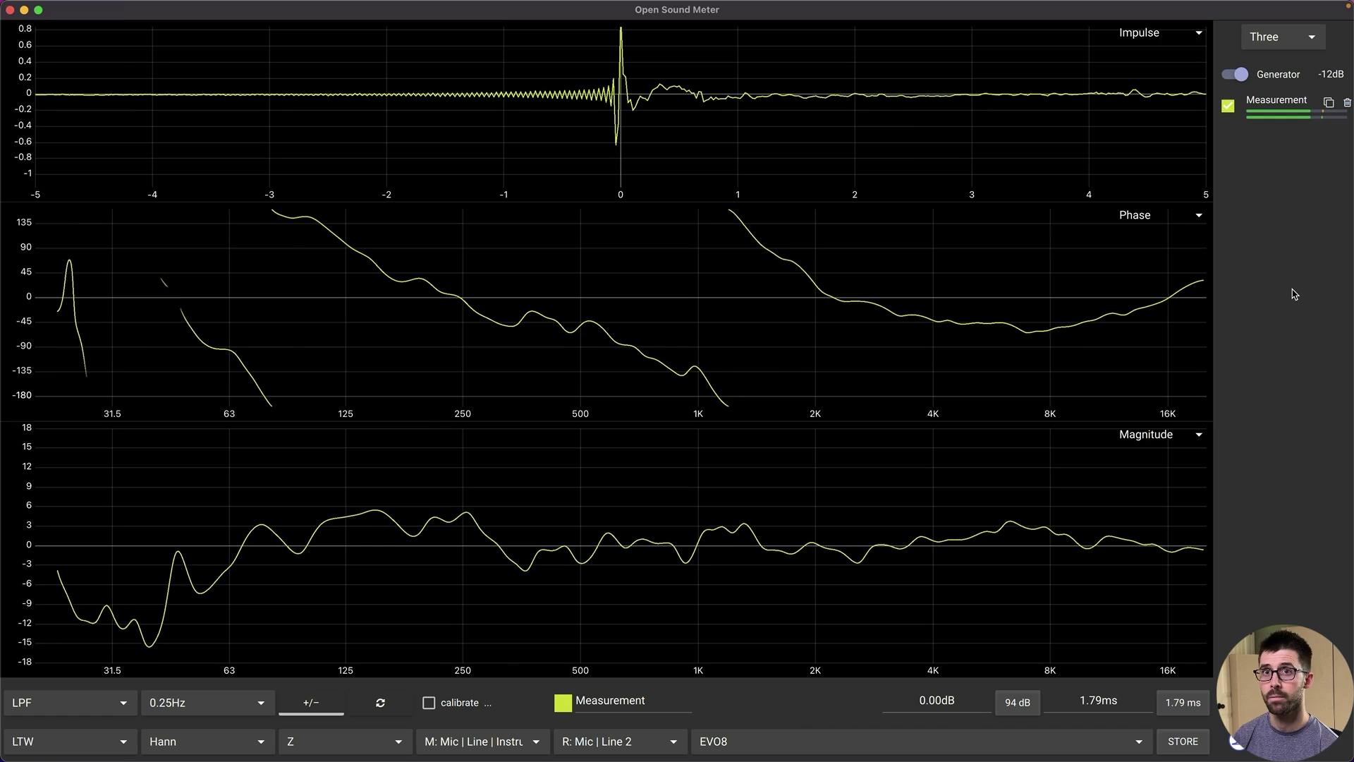
key(super+s)
Stop the noise generator and hide the live Measurement trace
click(1235, 74)
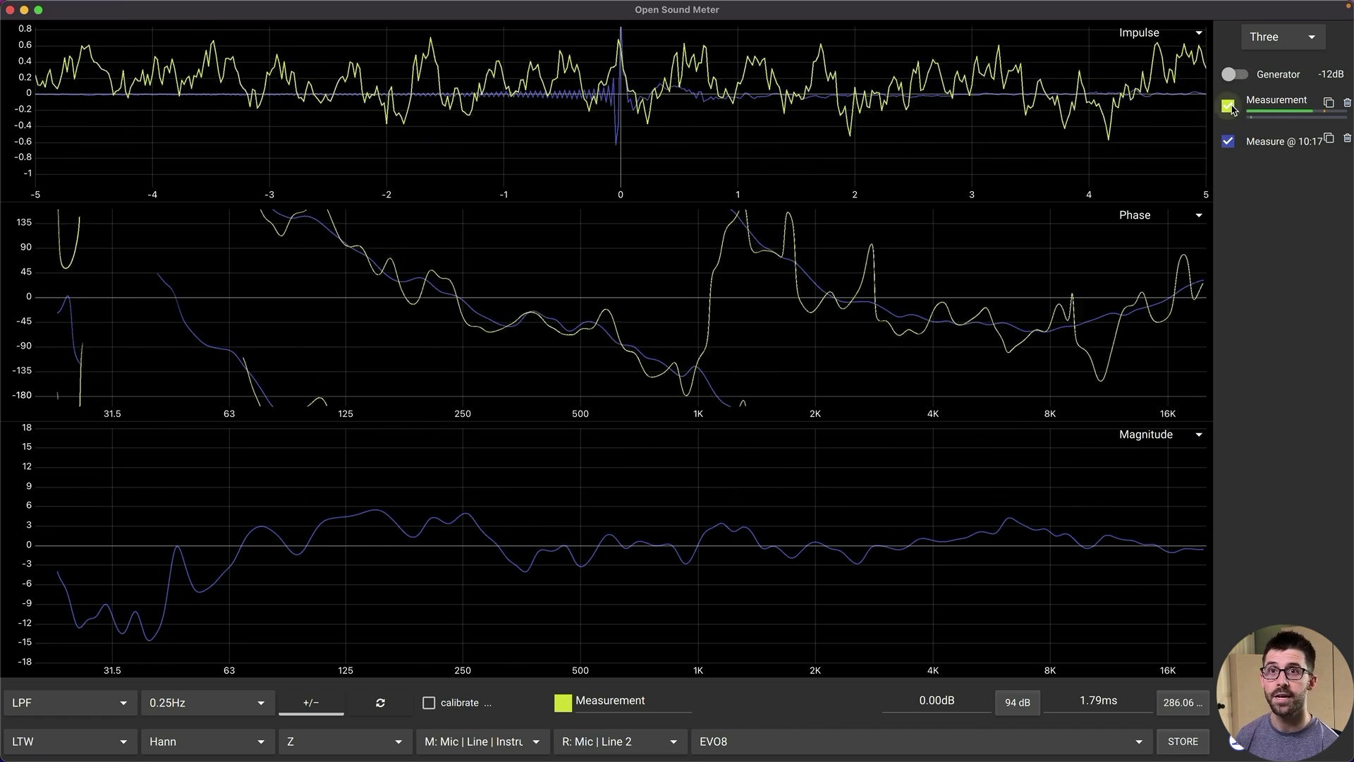
click(1228, 105)
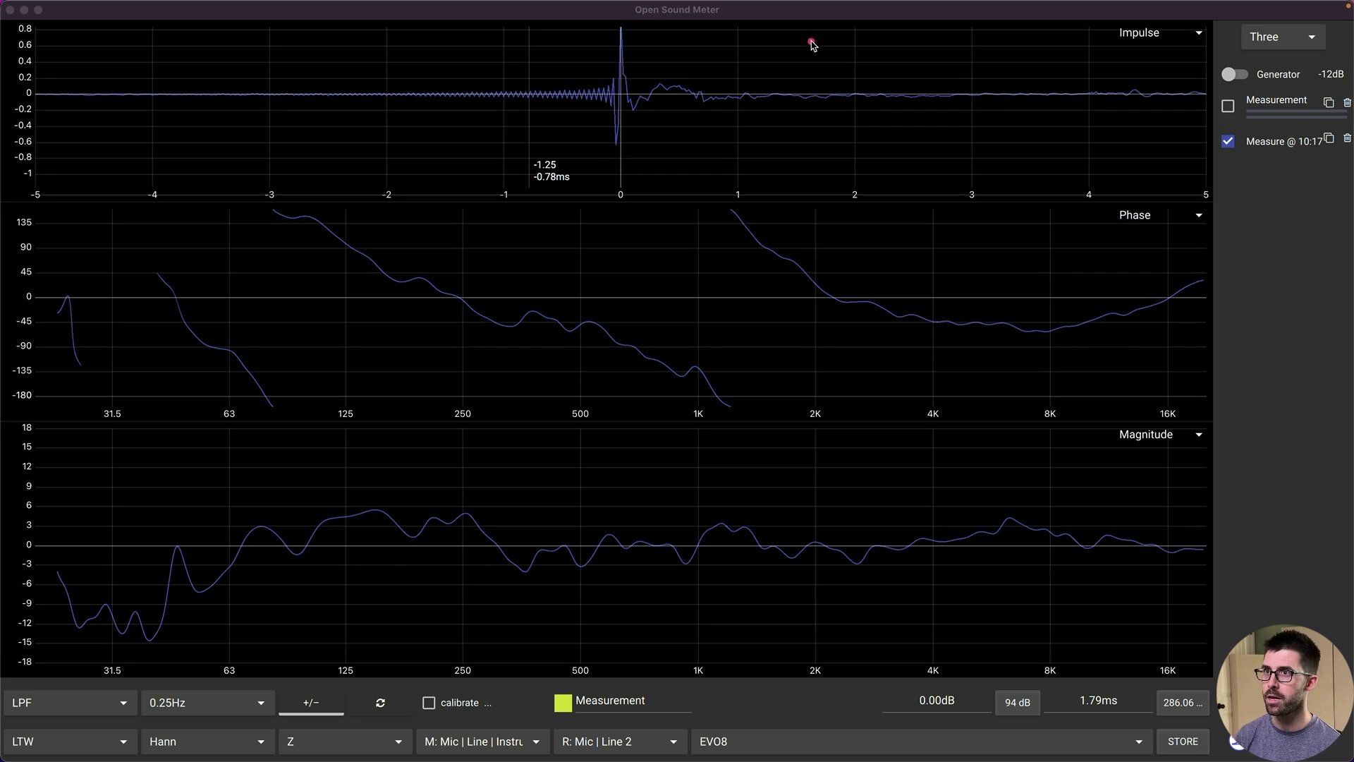
mouse_move(809, 39)
mouse_down()
mouse_move(824, 198)
mouse_move(637, 175)
mouse_up()
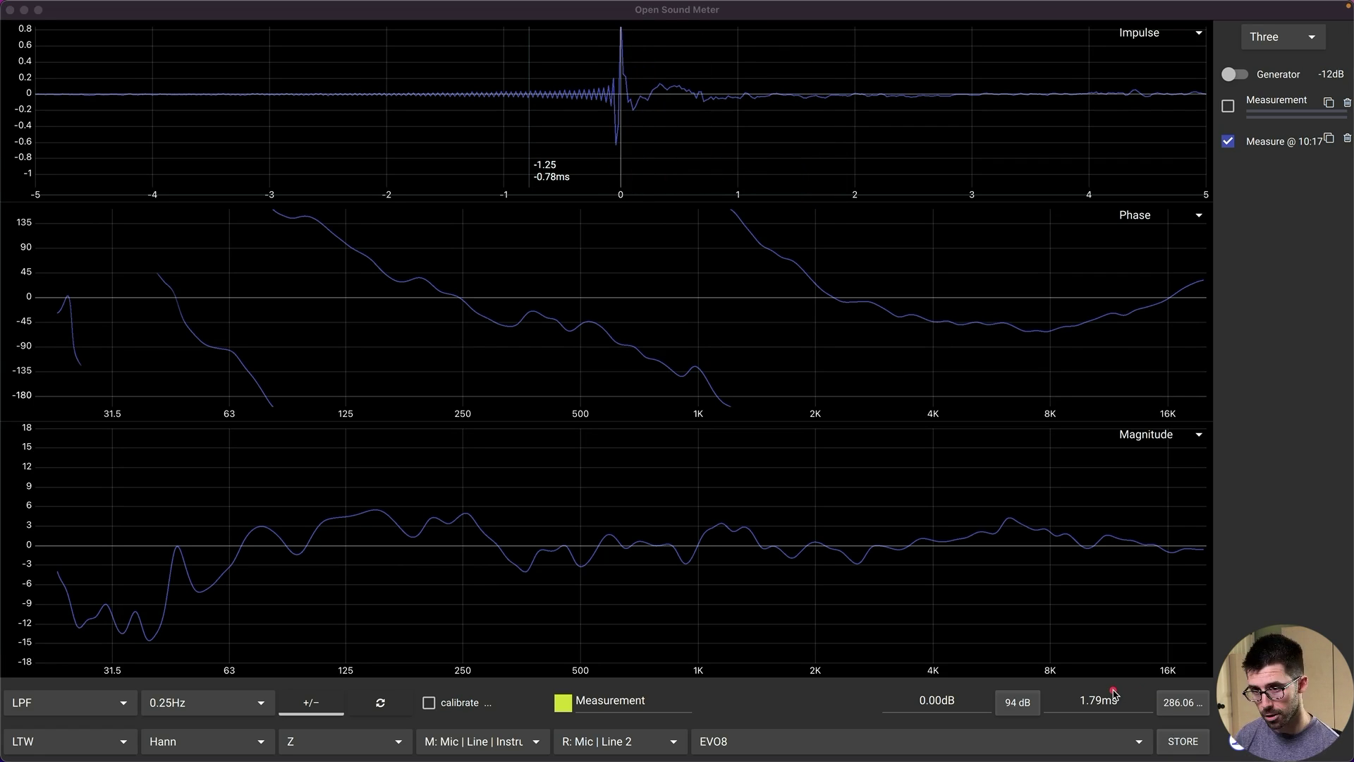
key(Escape)
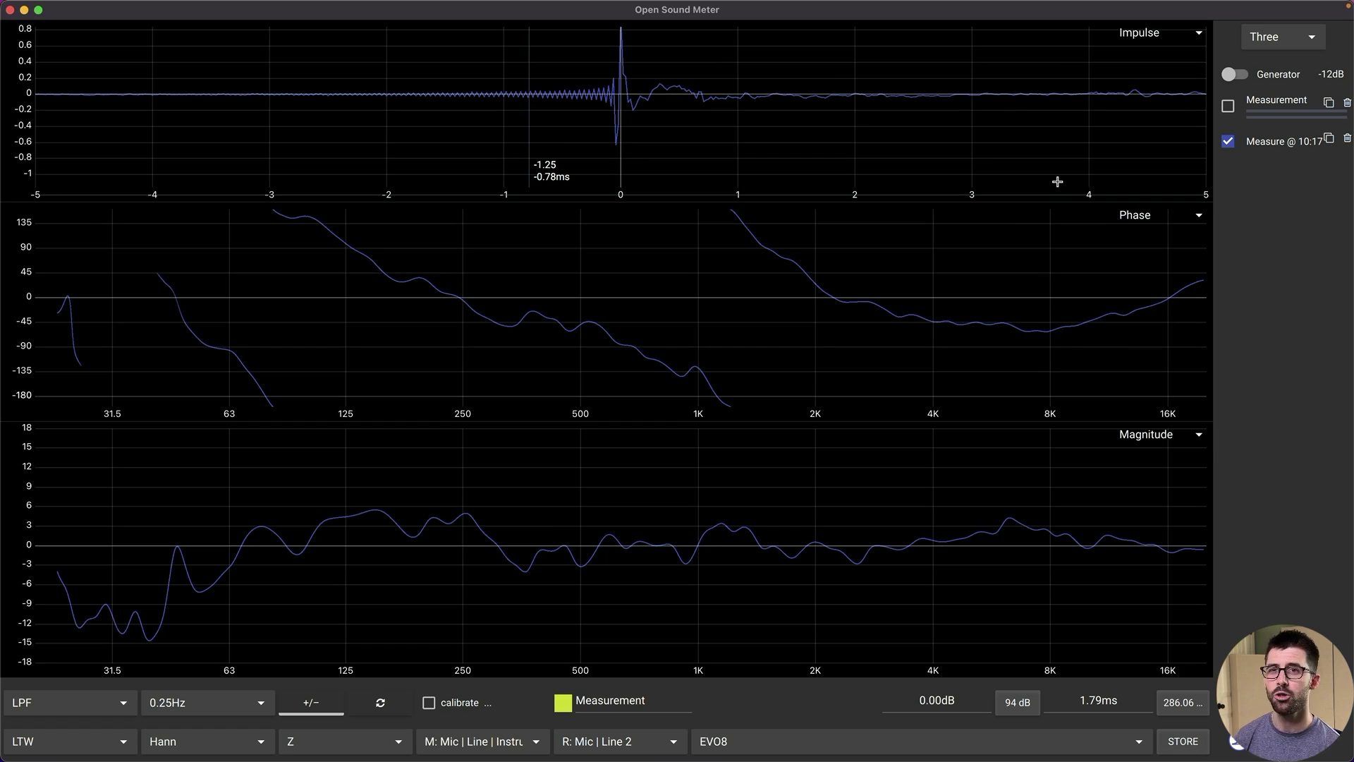
click(1280, 140)
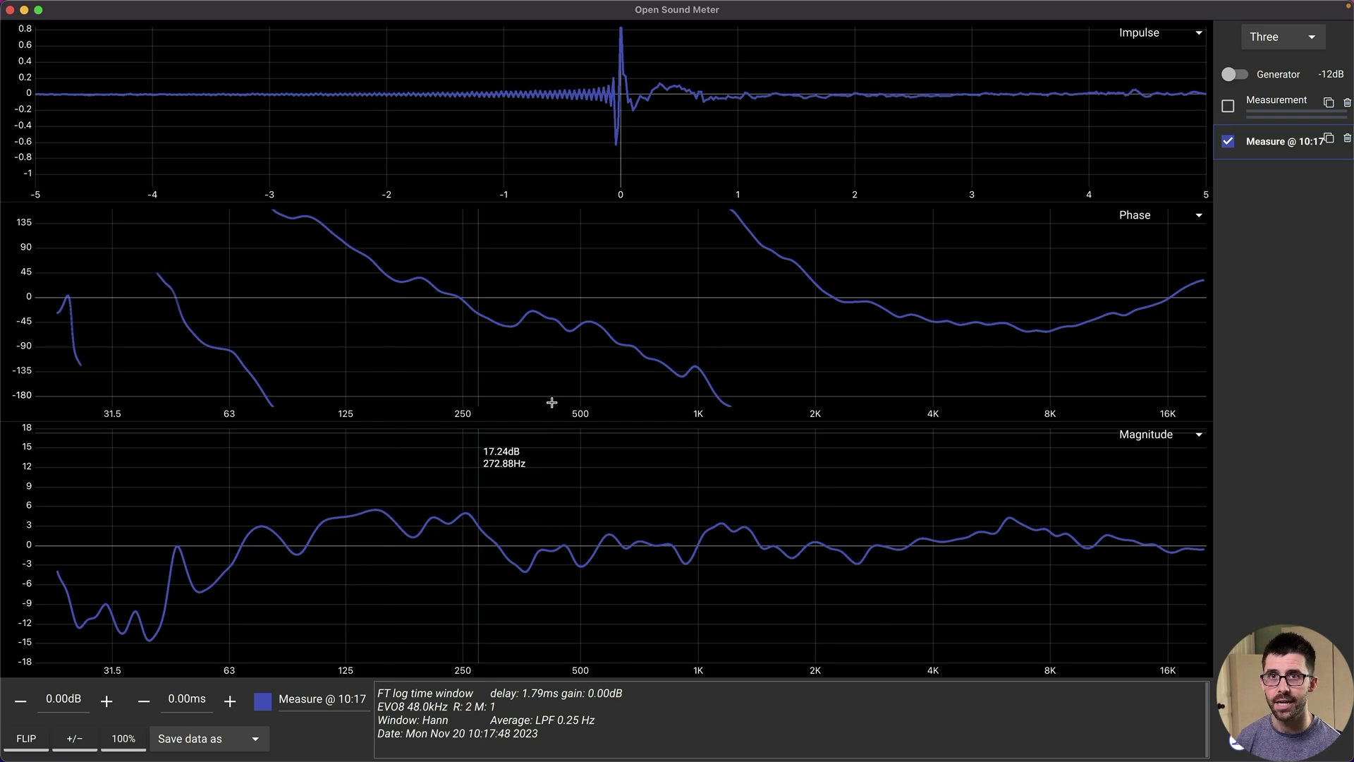
Rename the stored trace to 'Raw Fostex' and give it a cyan colour
click(321, 697)
text(Raw Fostex)
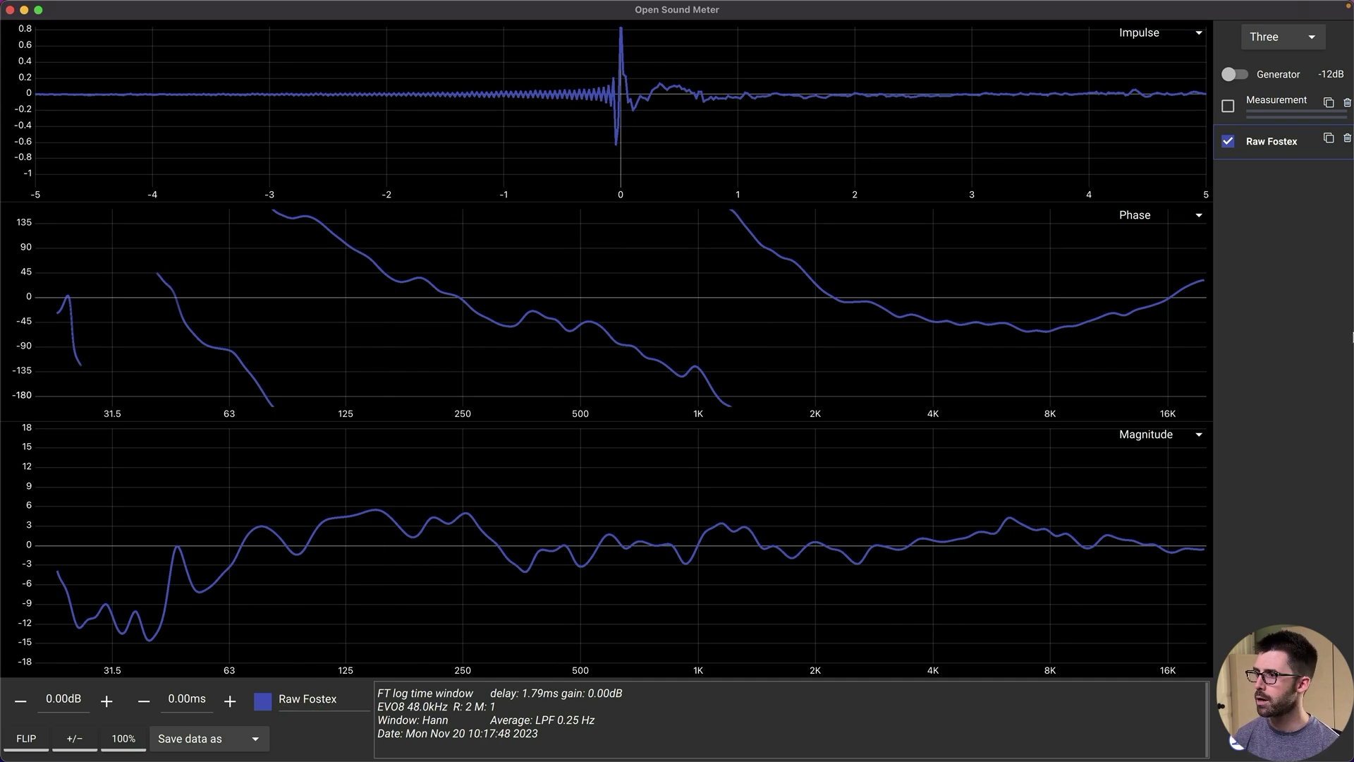
click(264, 701)
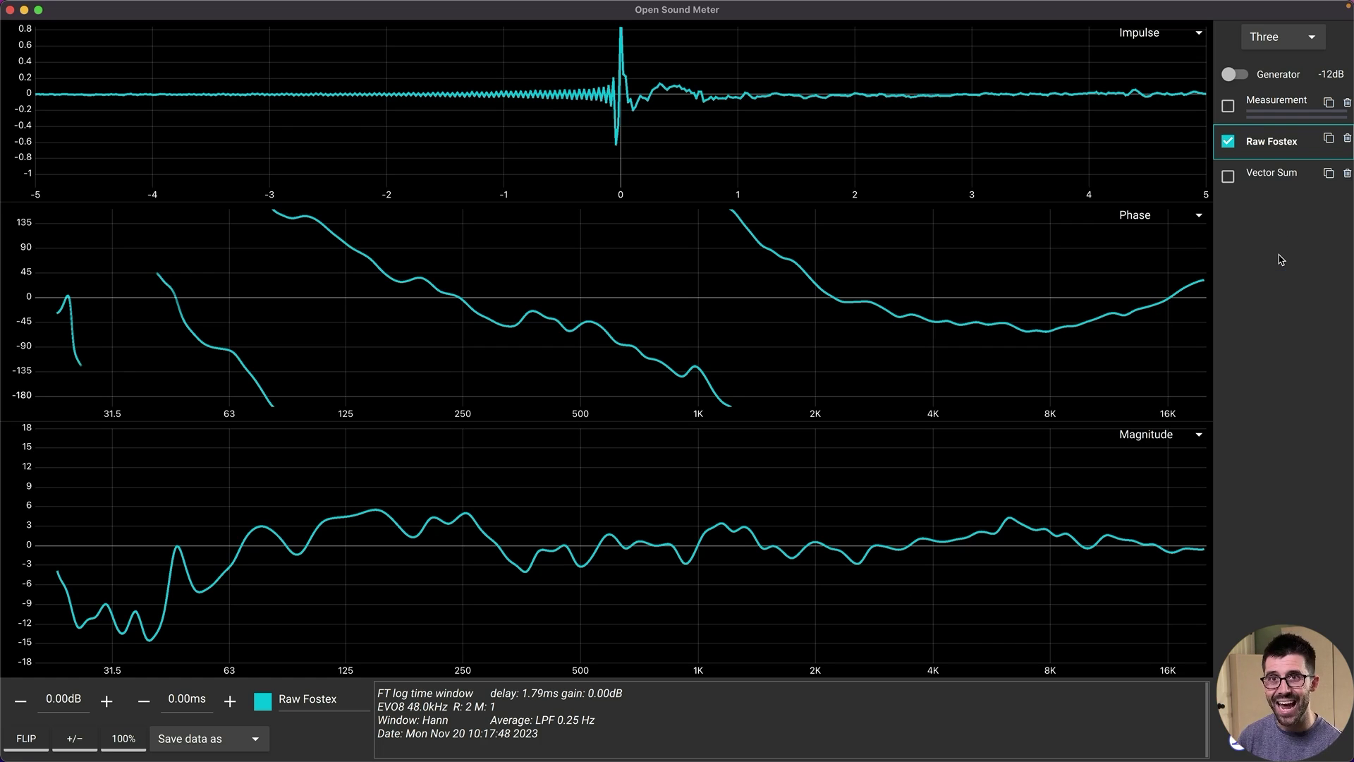
click(1267, 177)
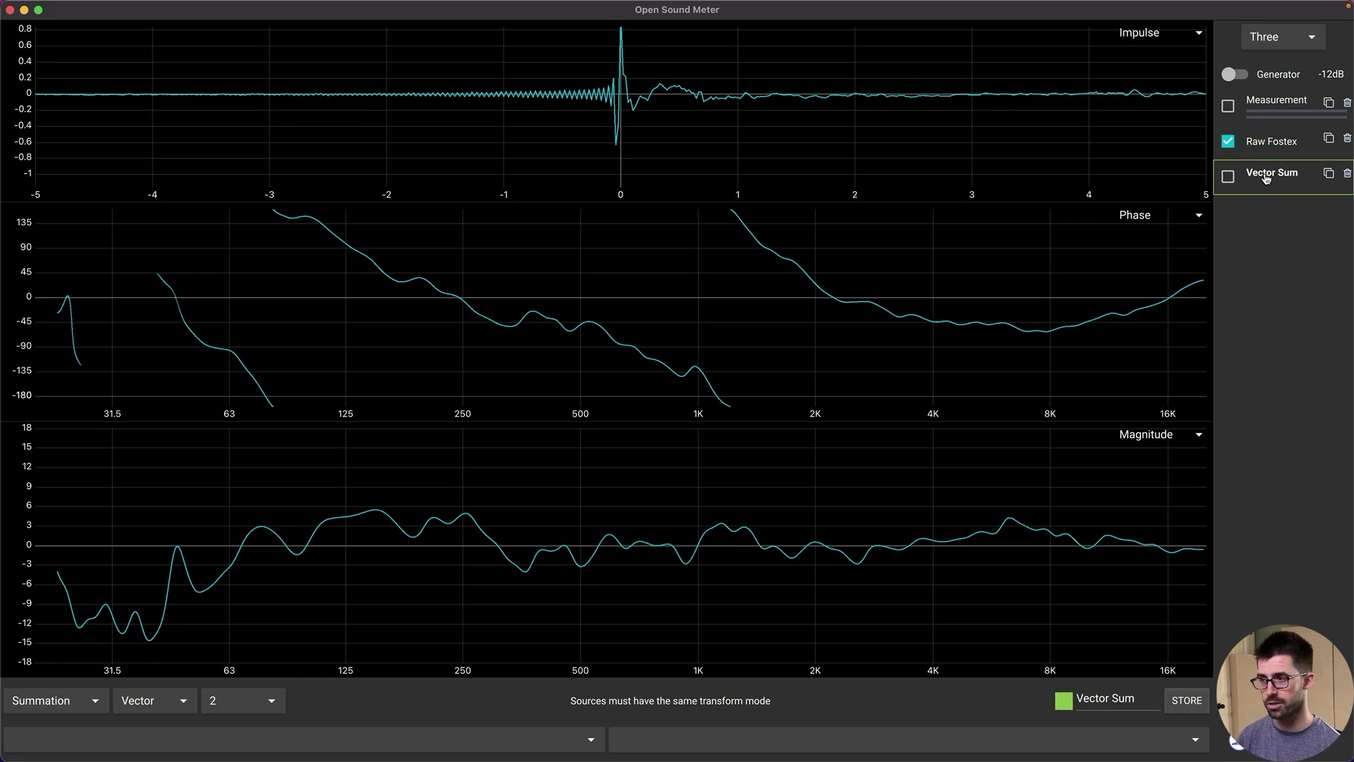
Rename the Vector Sum source to 'Fostex + EQ' and colour it magenta
mouse_move(299, 6)
click(138, 7)
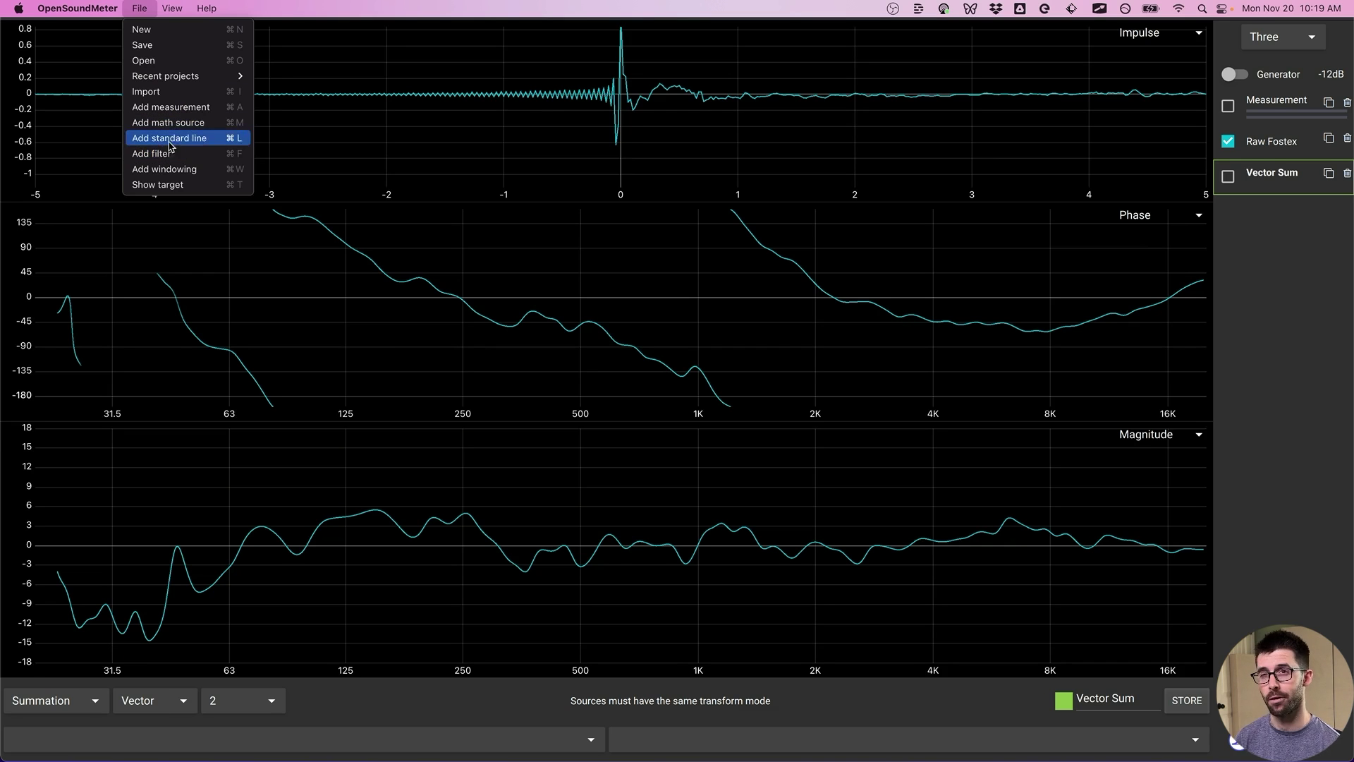
click(1260, 266)
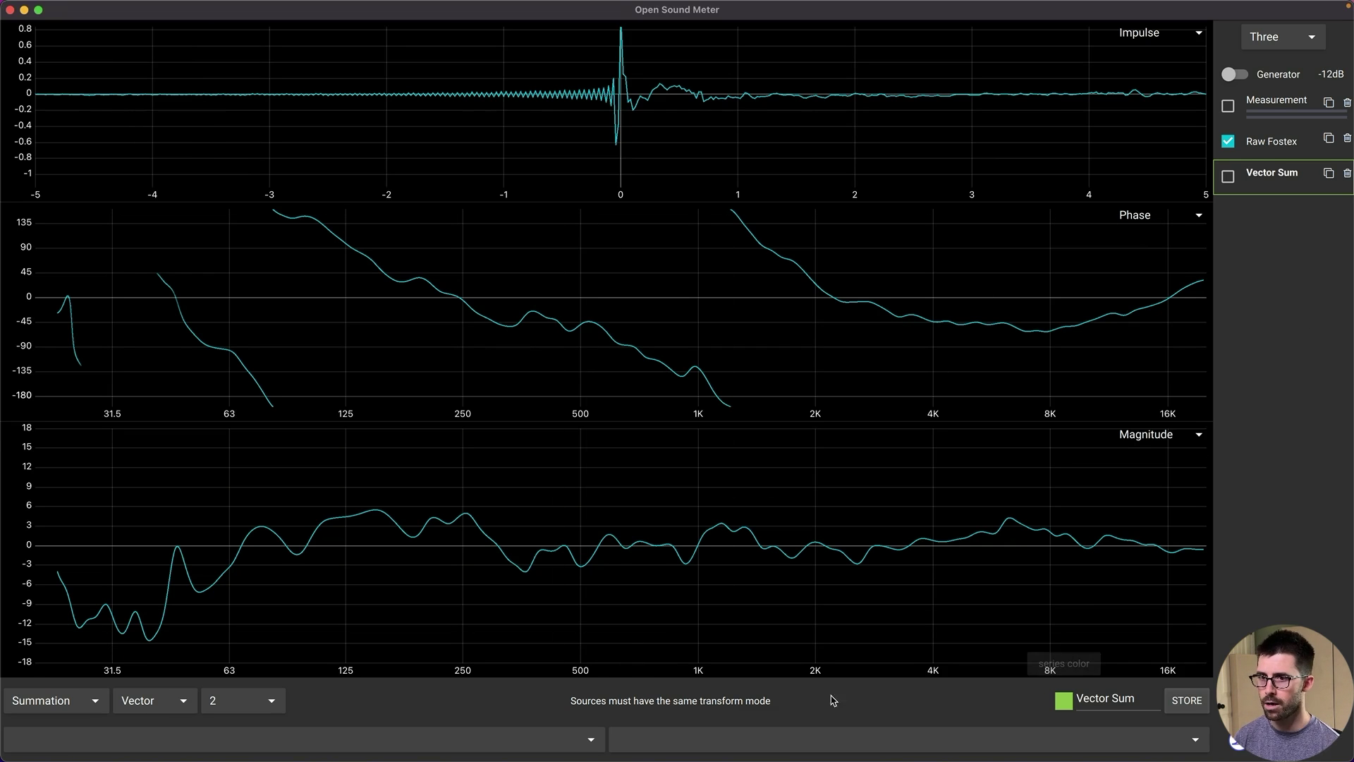
triple_click(1098, 702)
text(Fo)
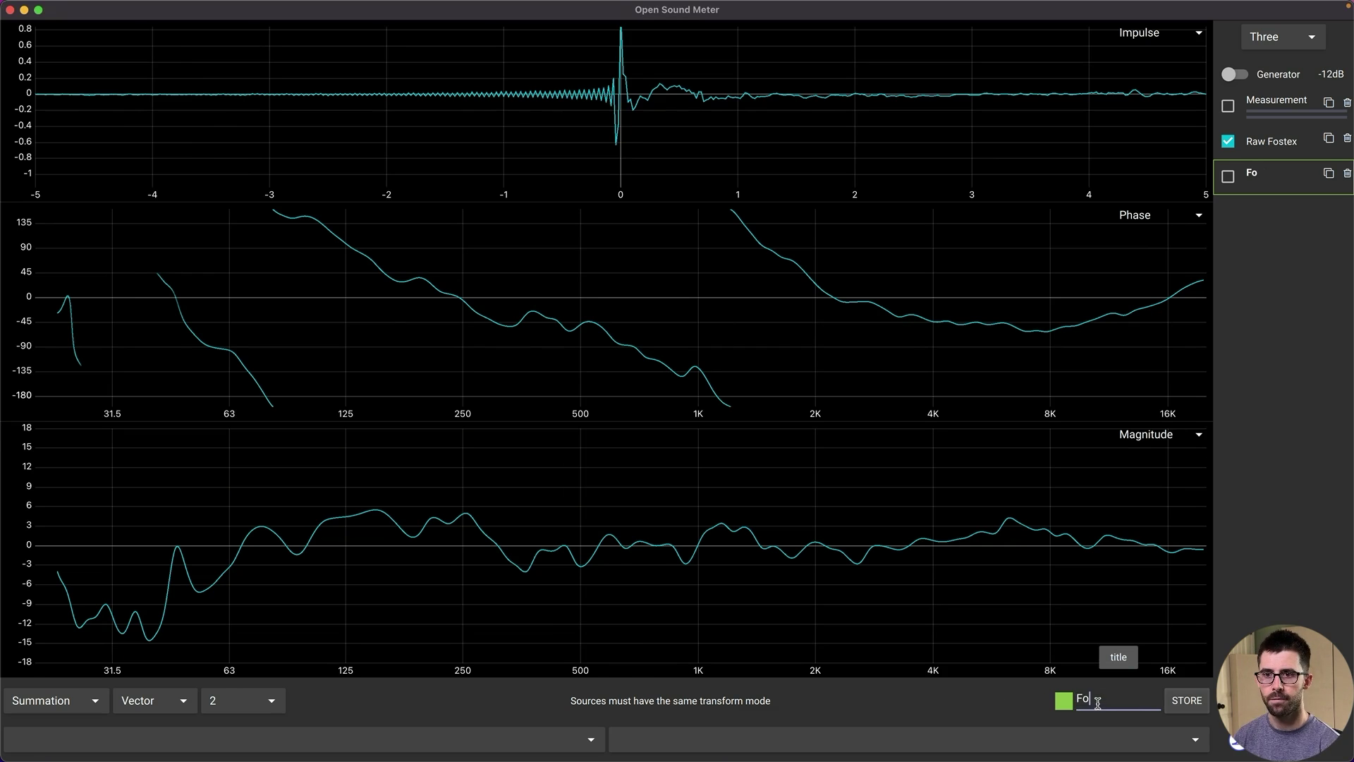
text(st)
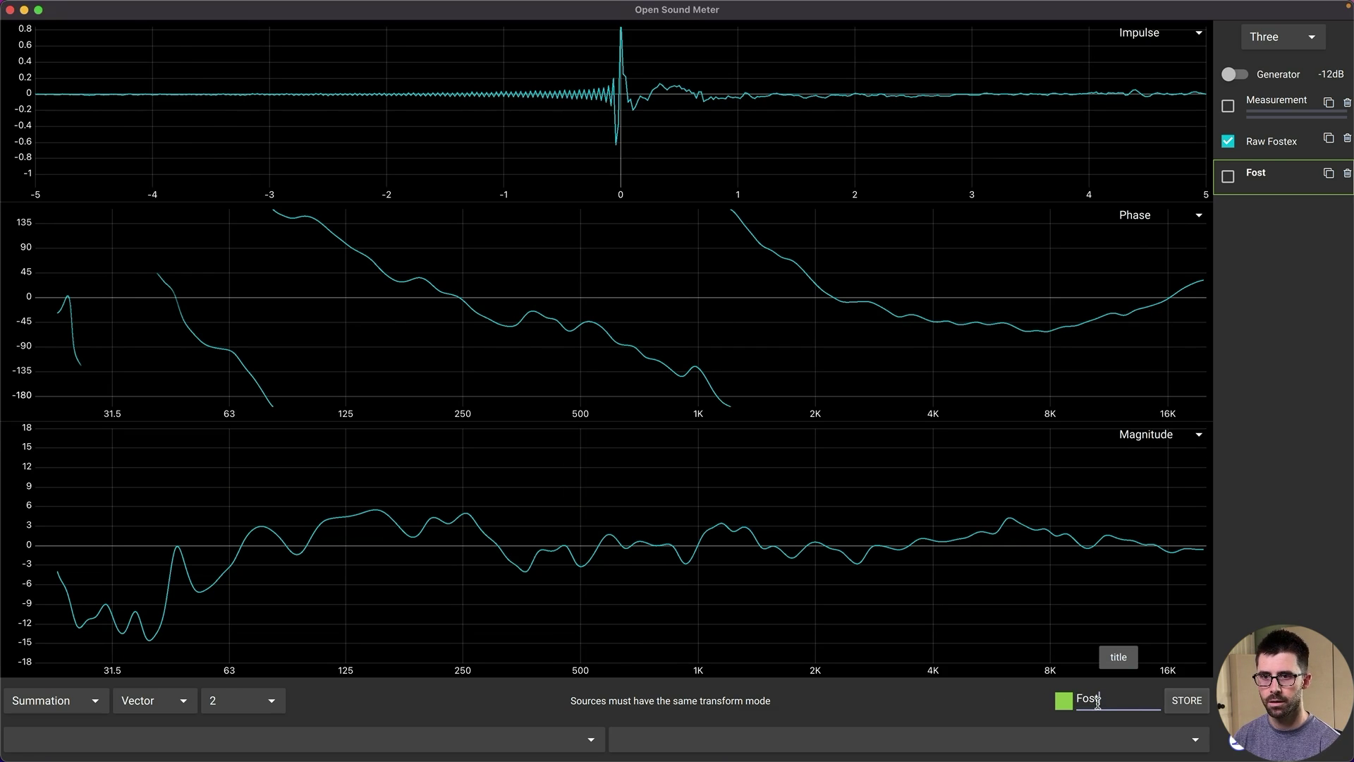
text(ex + EQ)
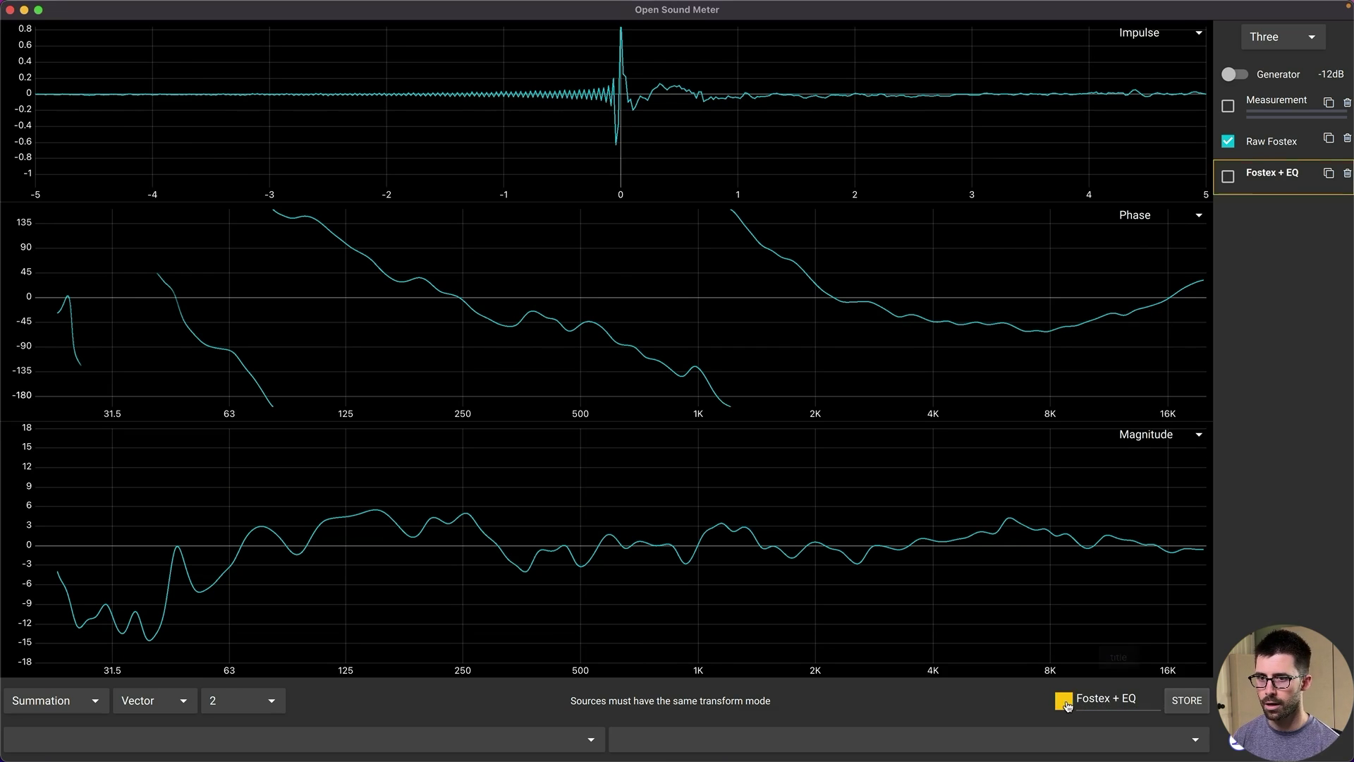
click(1065, 701)
click(768, 522)
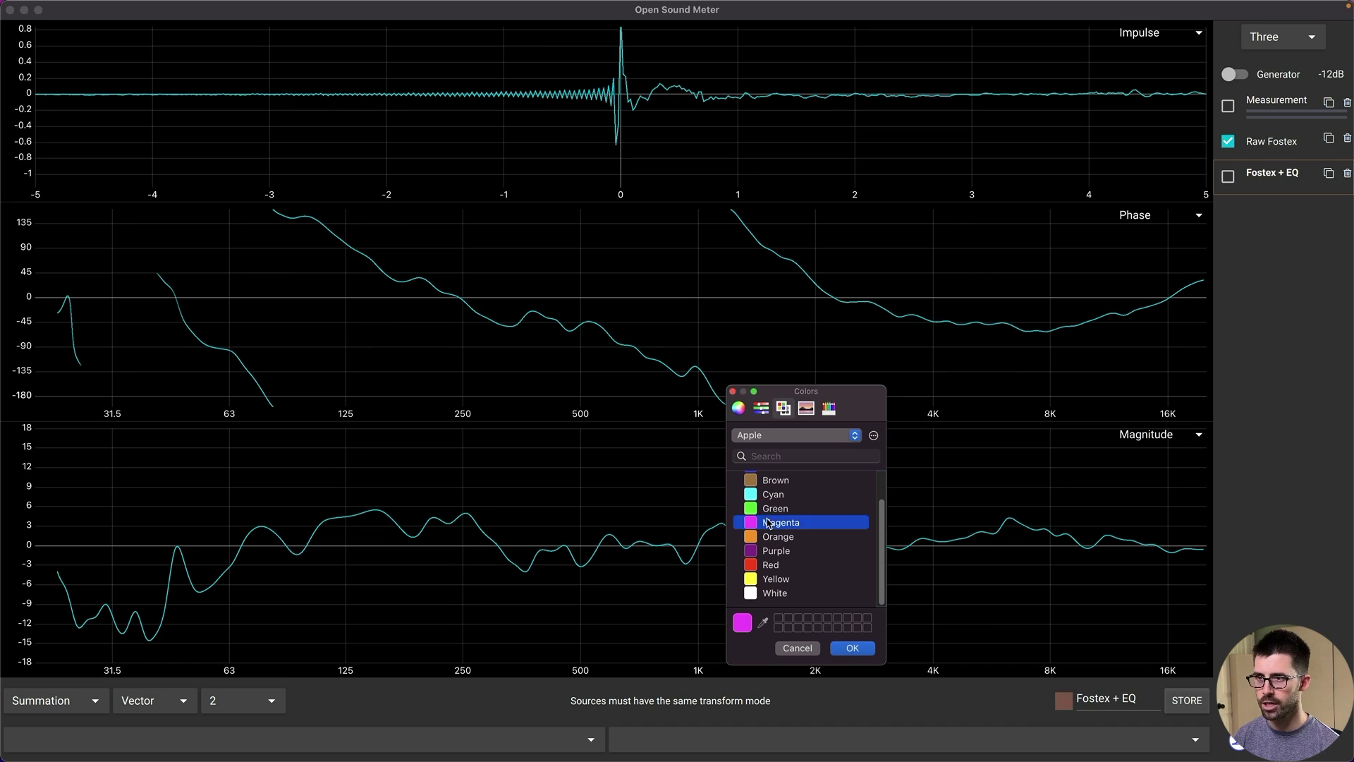
click(852, 648)
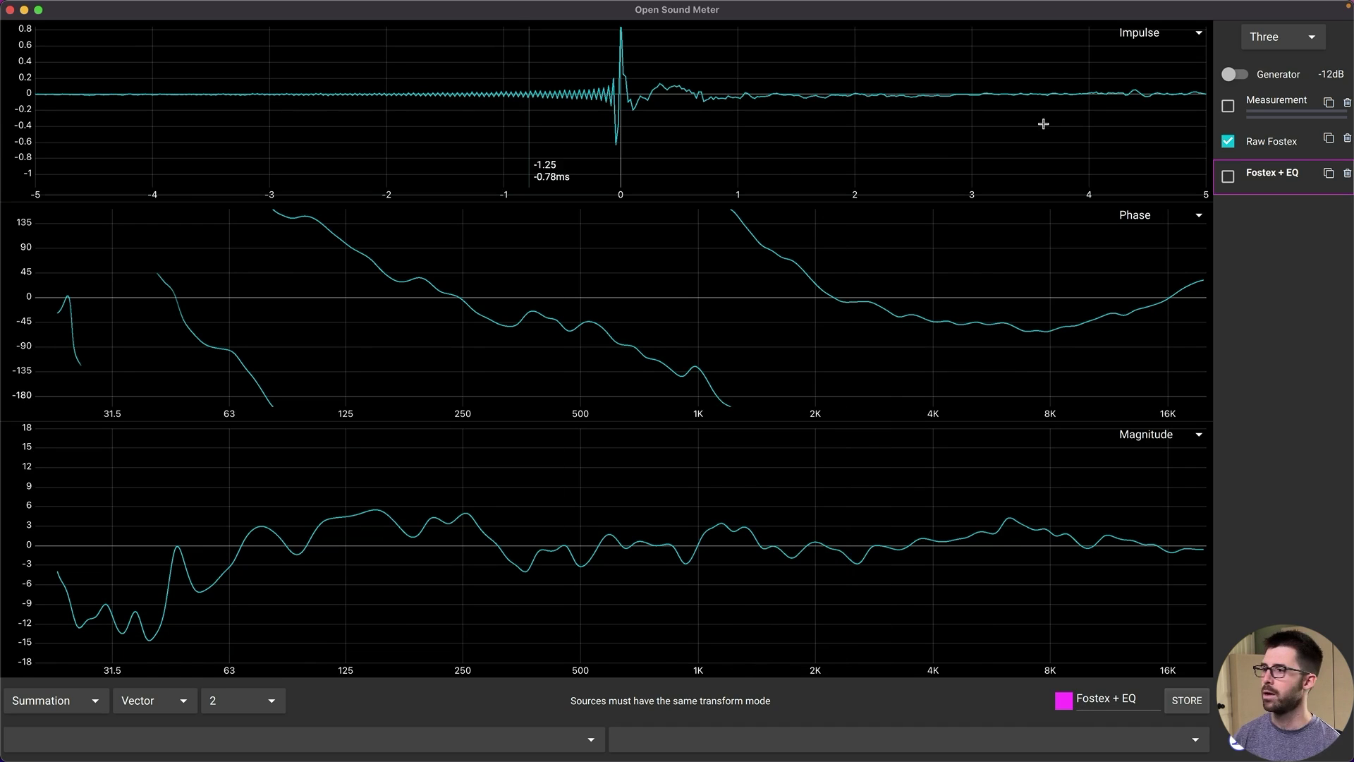
Set the math operation to Apply with Raw Fostex as first source and four sources
click(49, 700)
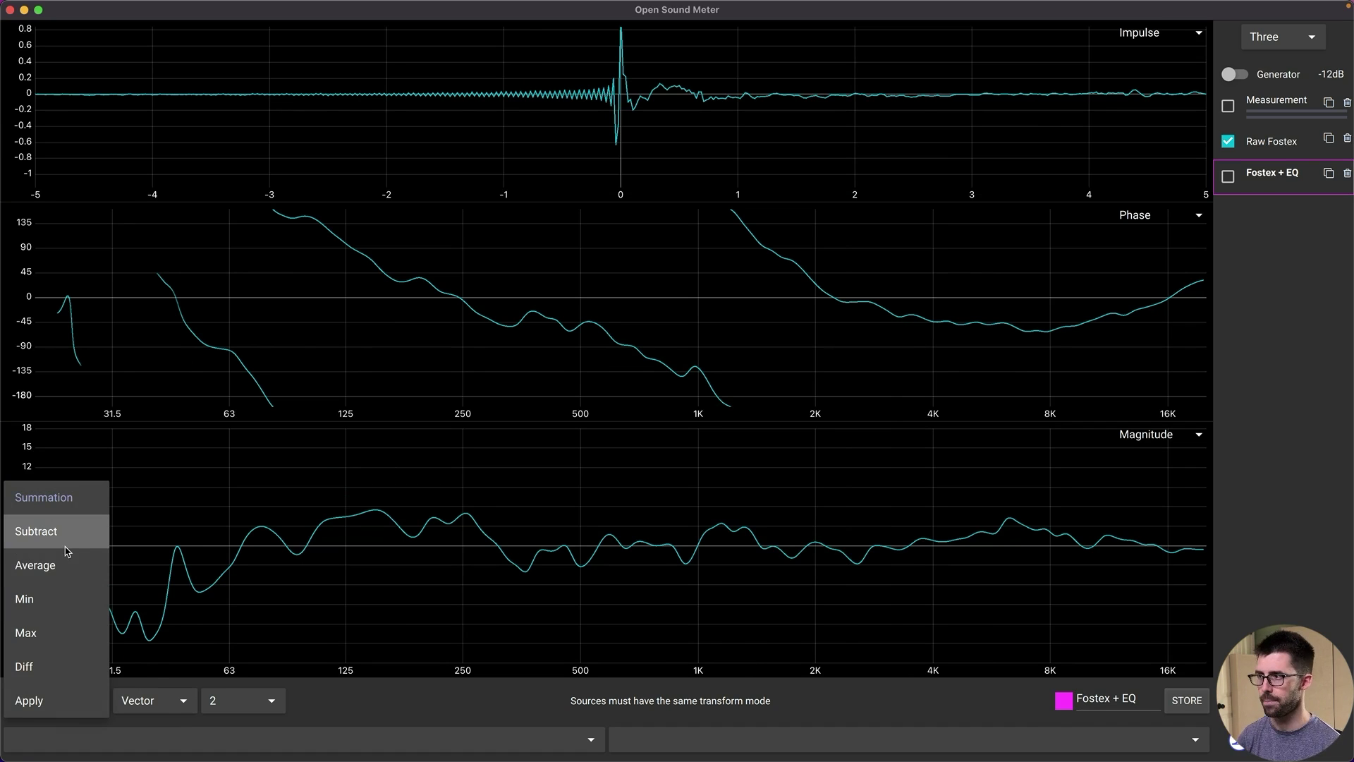
click(78, 700)
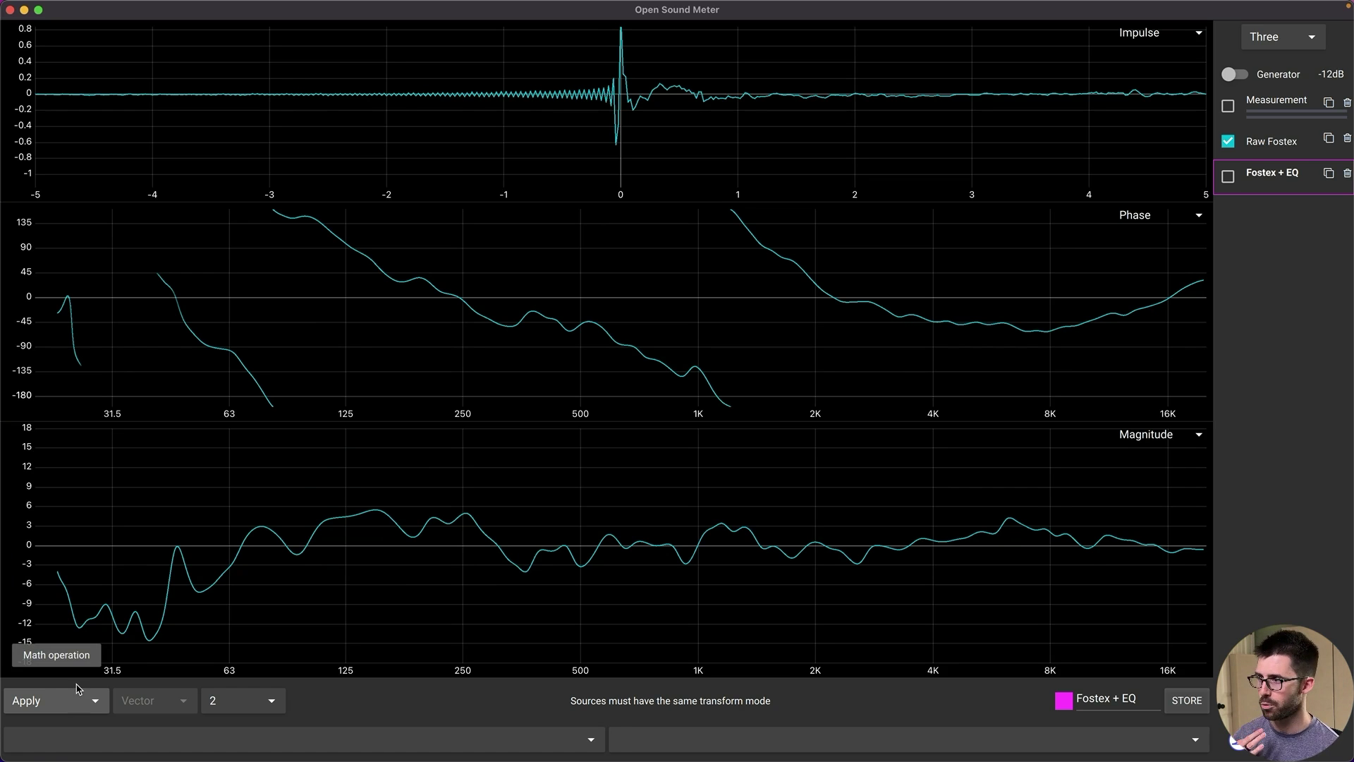
click(151, 739)
click(150, 737)
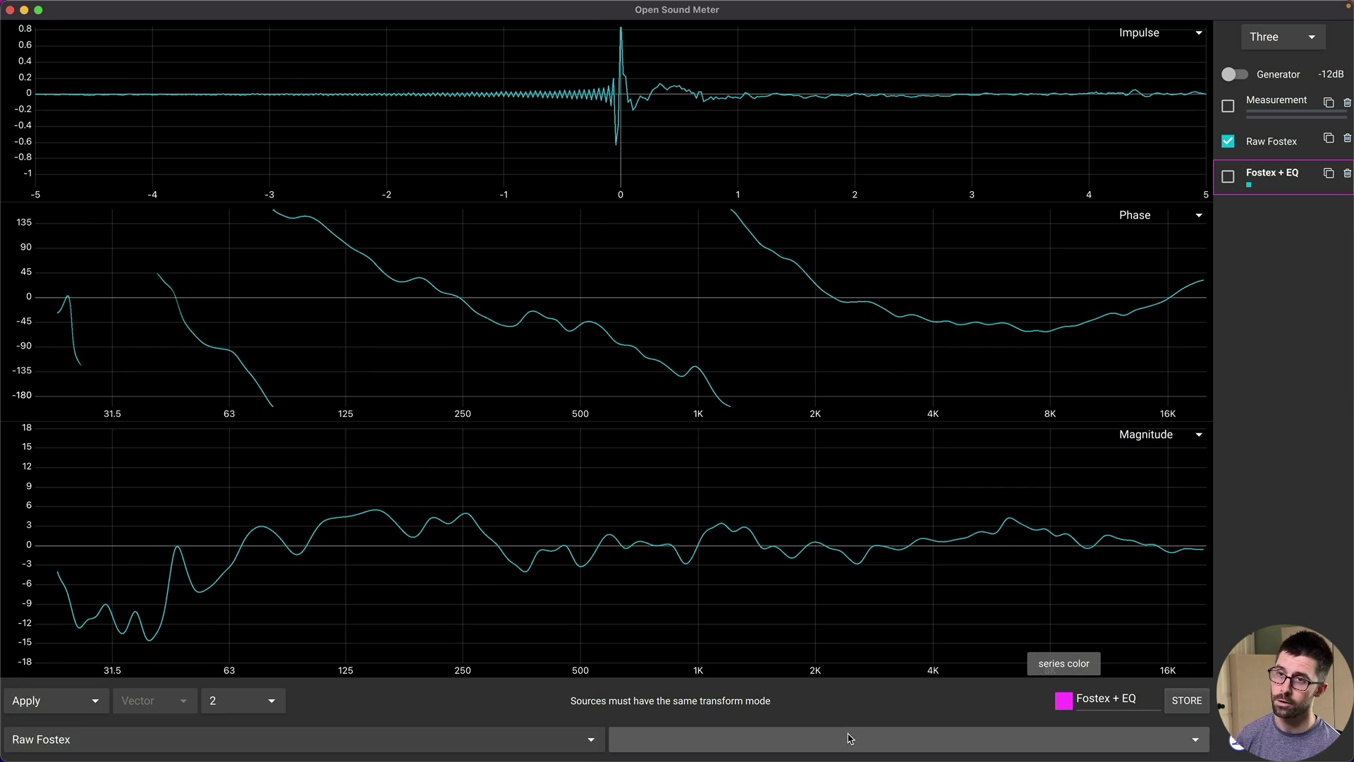
click(237, 700)
click(242, 505)
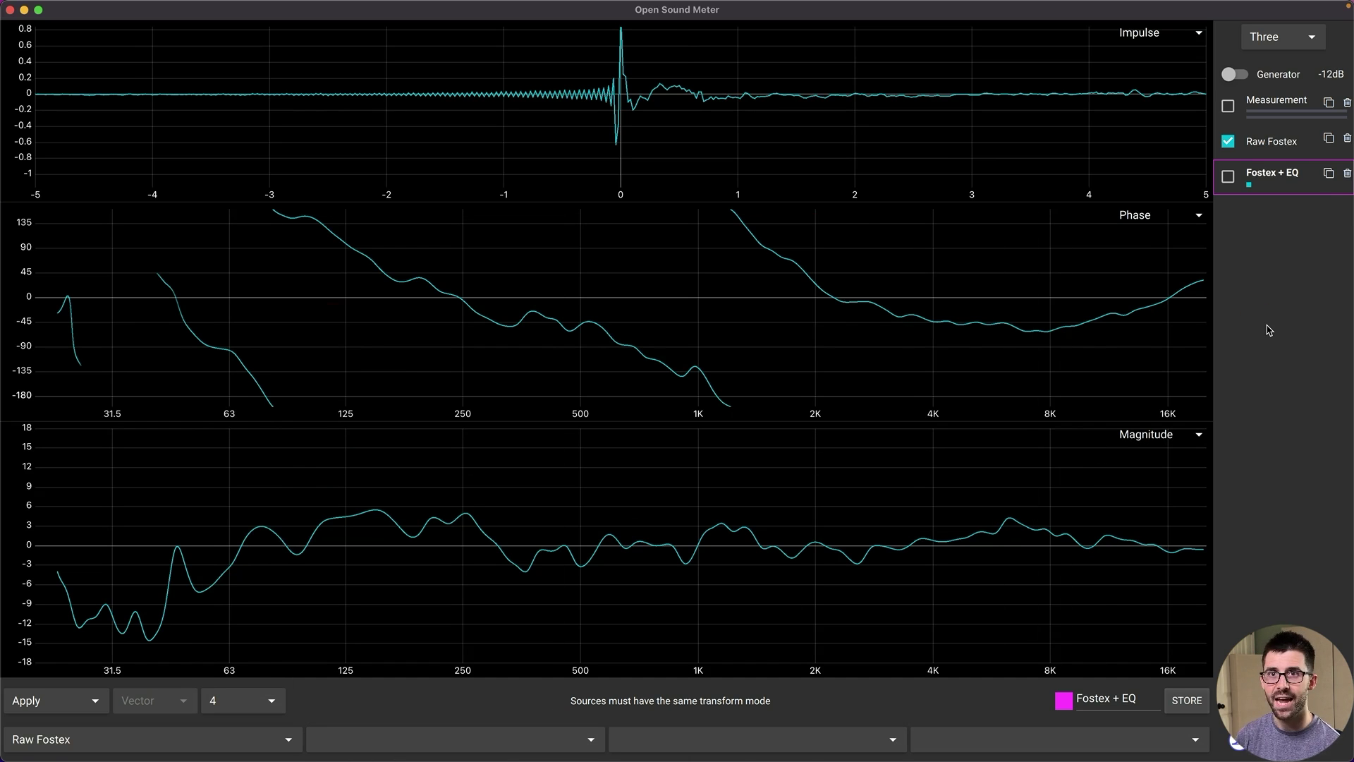
Add copies of the Butterworth filter source and switch the red BW LPF 3 to LTW mode
key(super+d)
key(super+d)
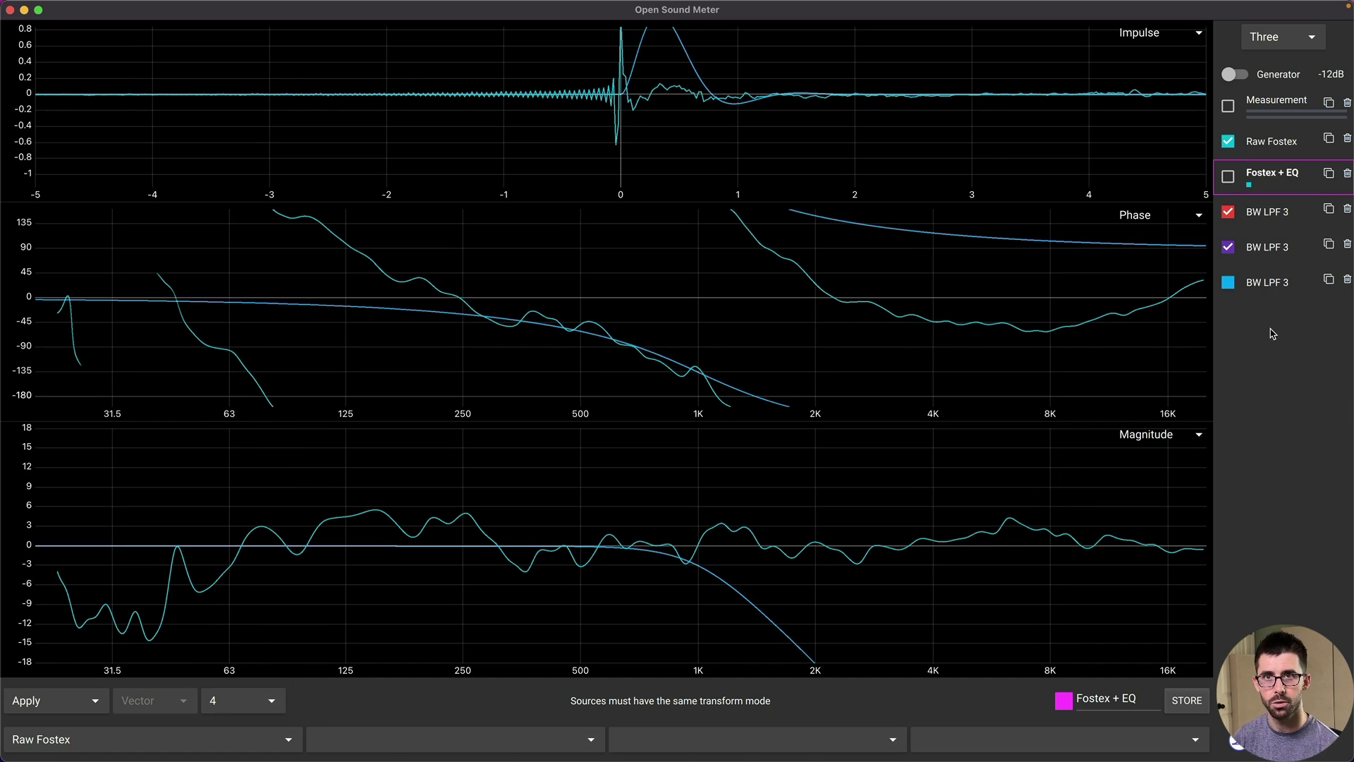
click(1280, 212)
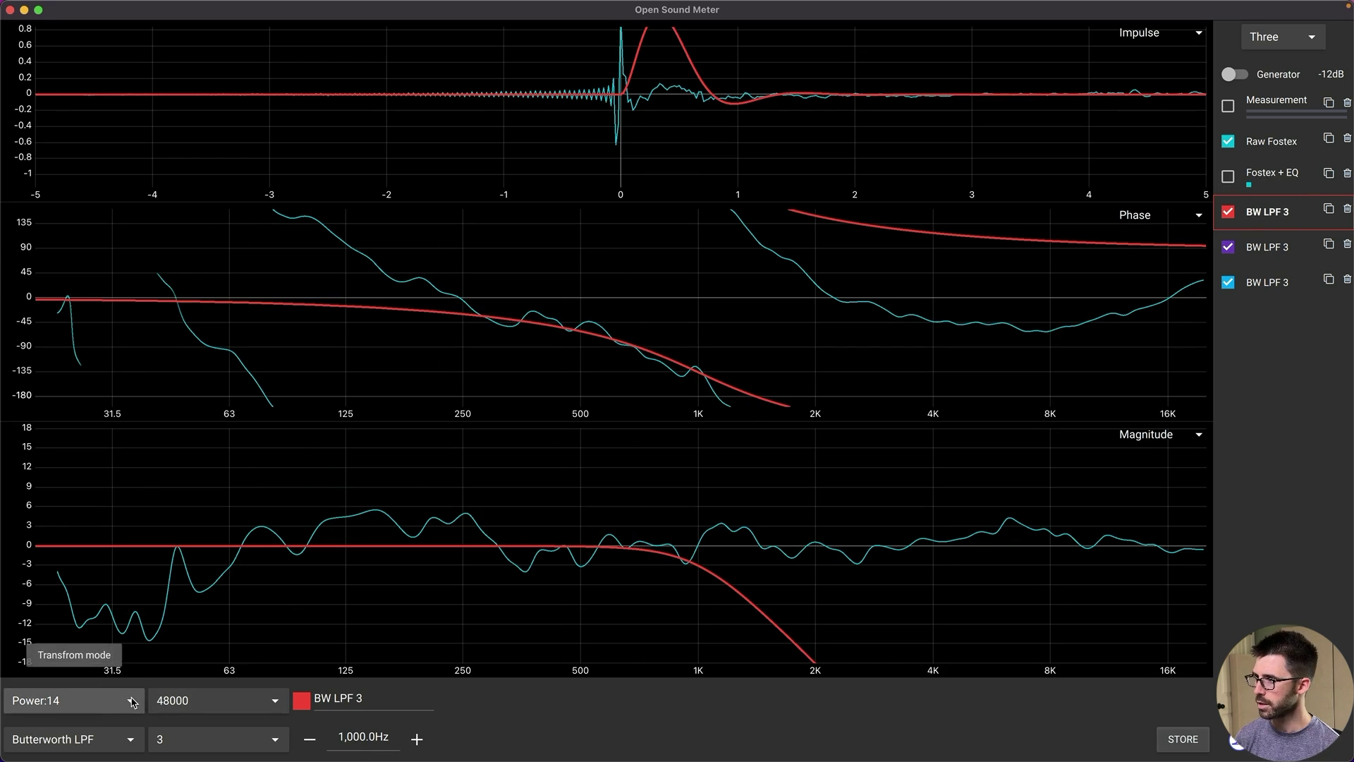
click(67, 700)
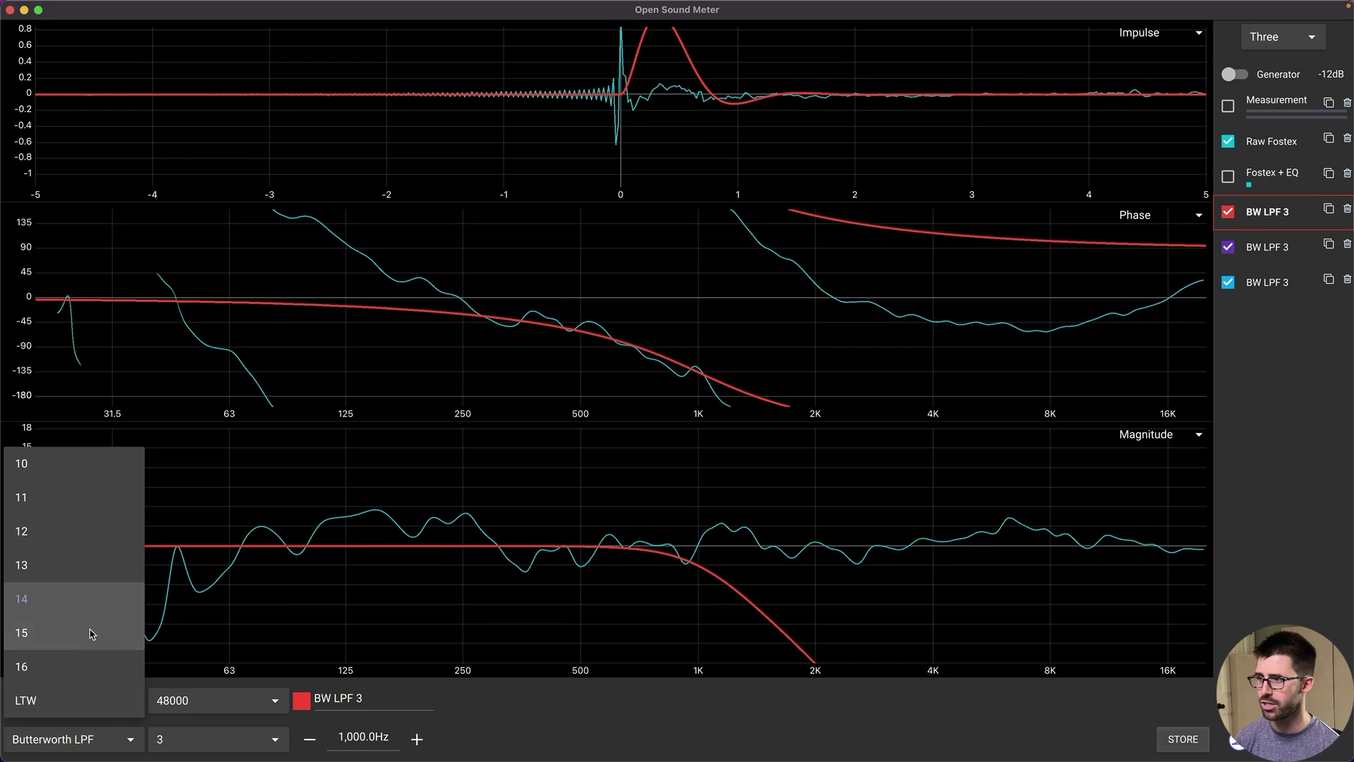
click(77, 696)
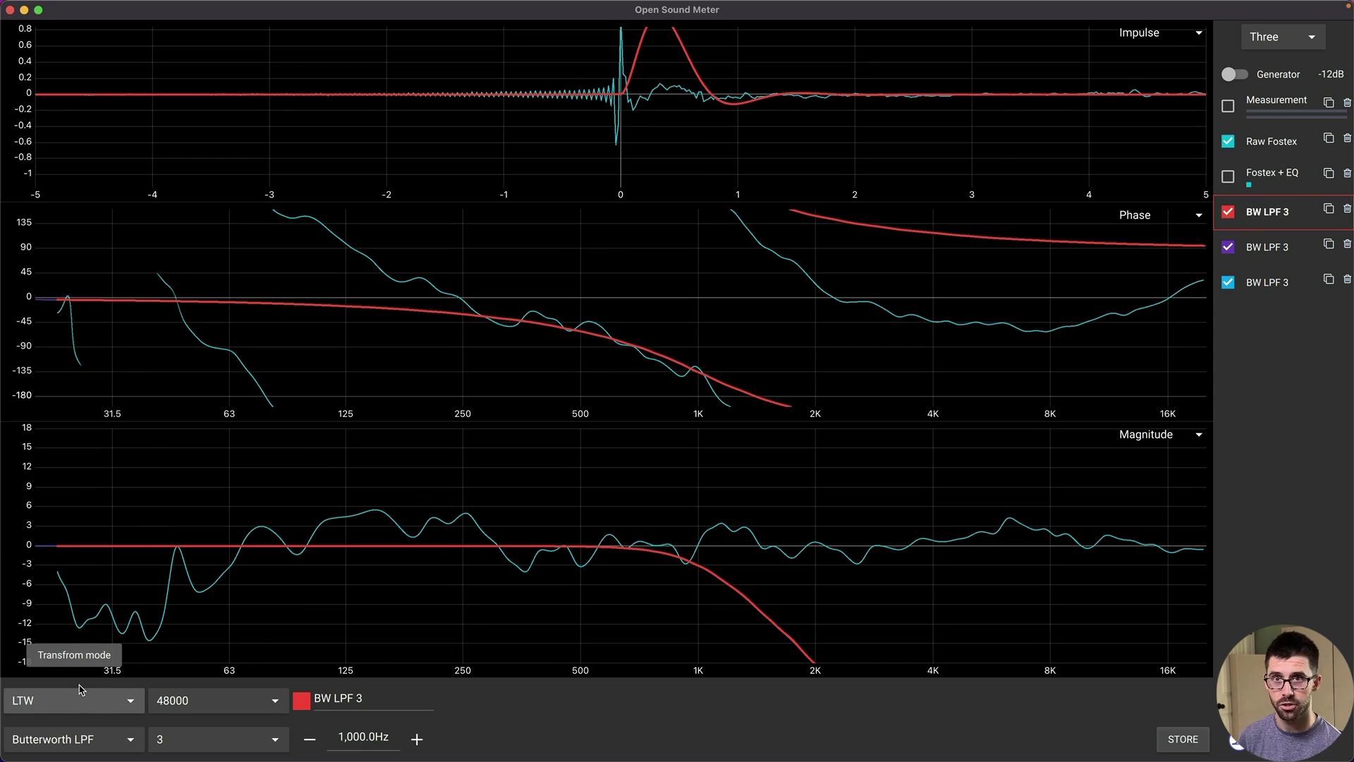
click(1268, 182)
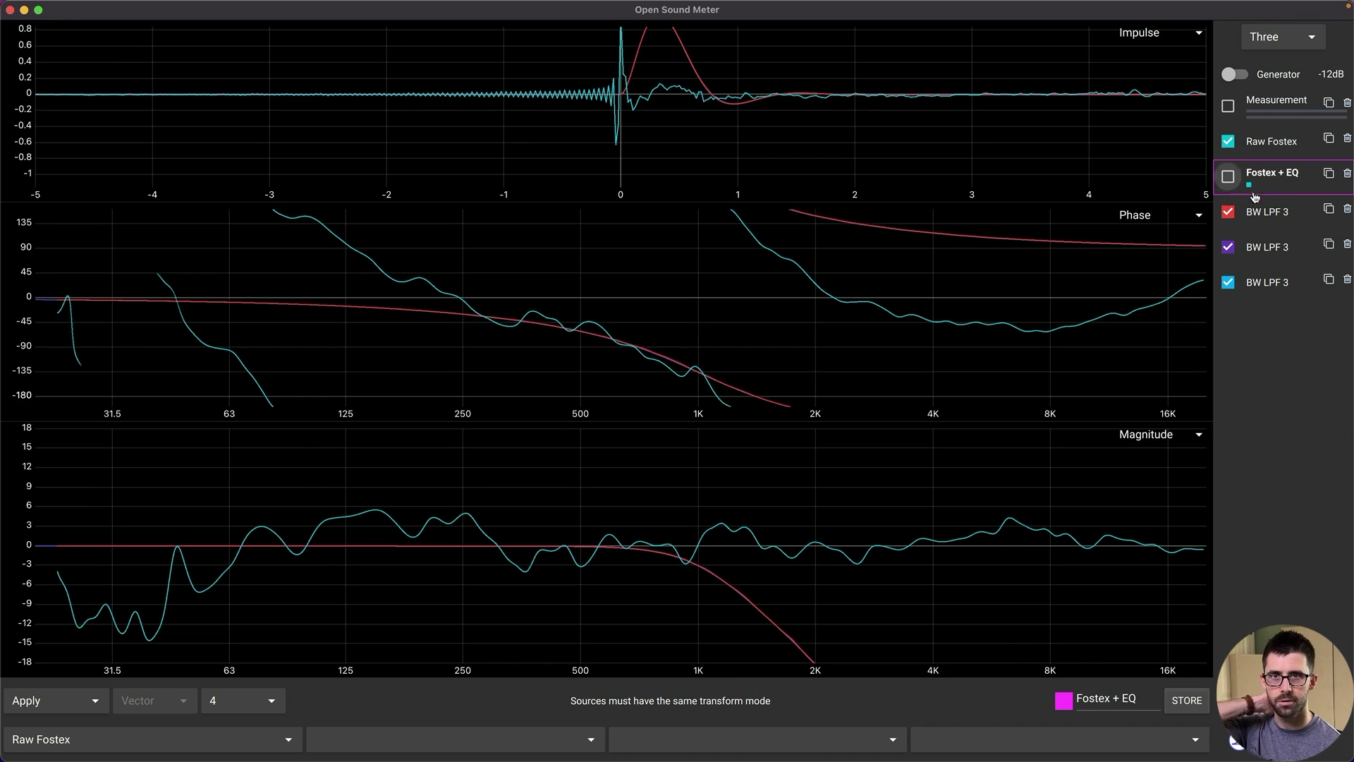
click(1267, 212)
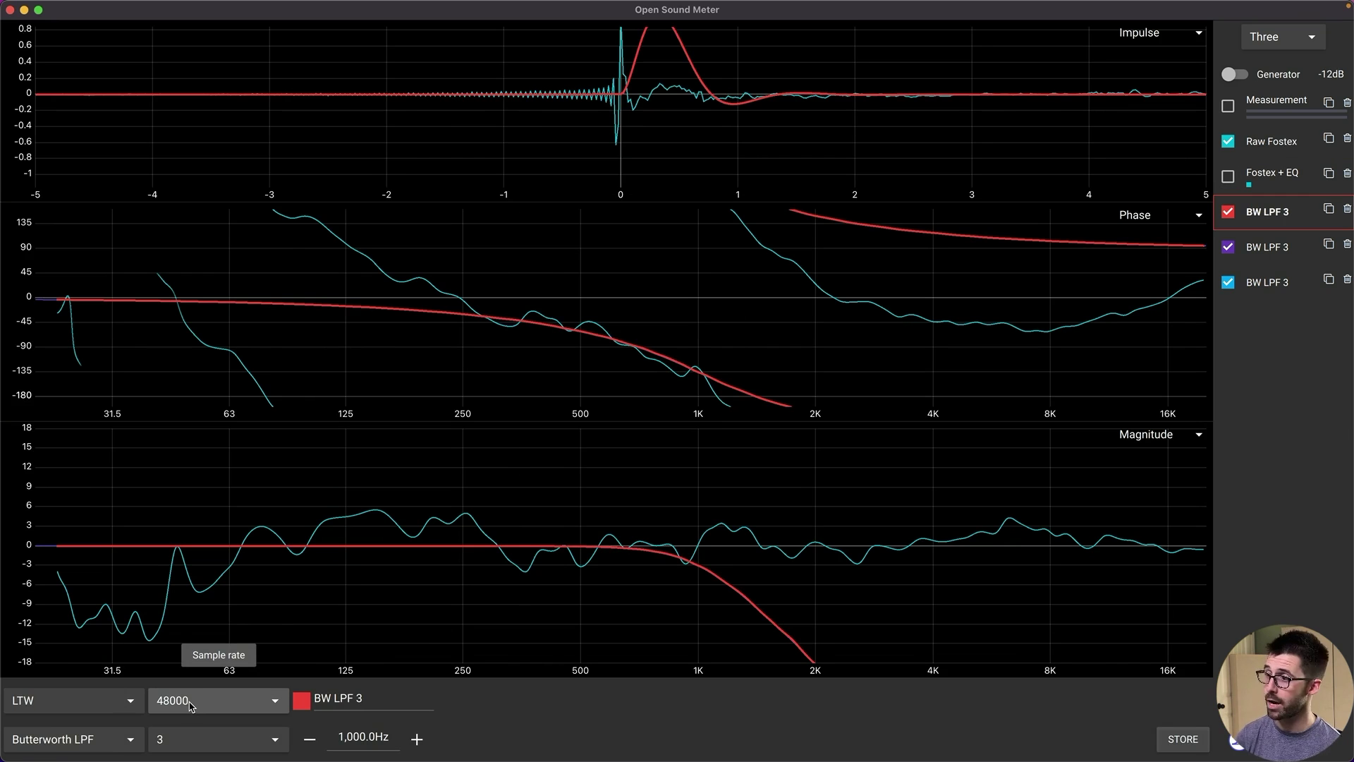
Make the red filter a Peak filter, Peak 1, with 0 dB gain
click(67, 738)
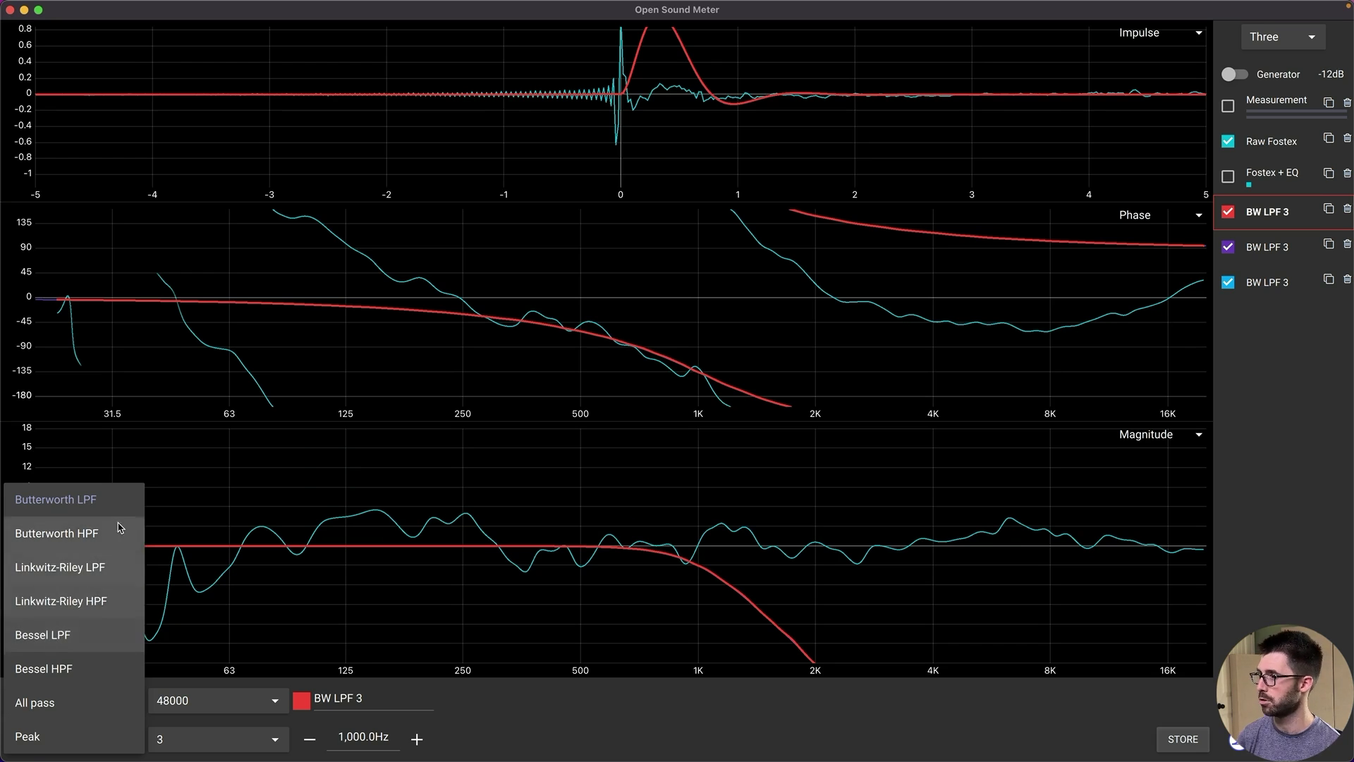
click(68, 728)
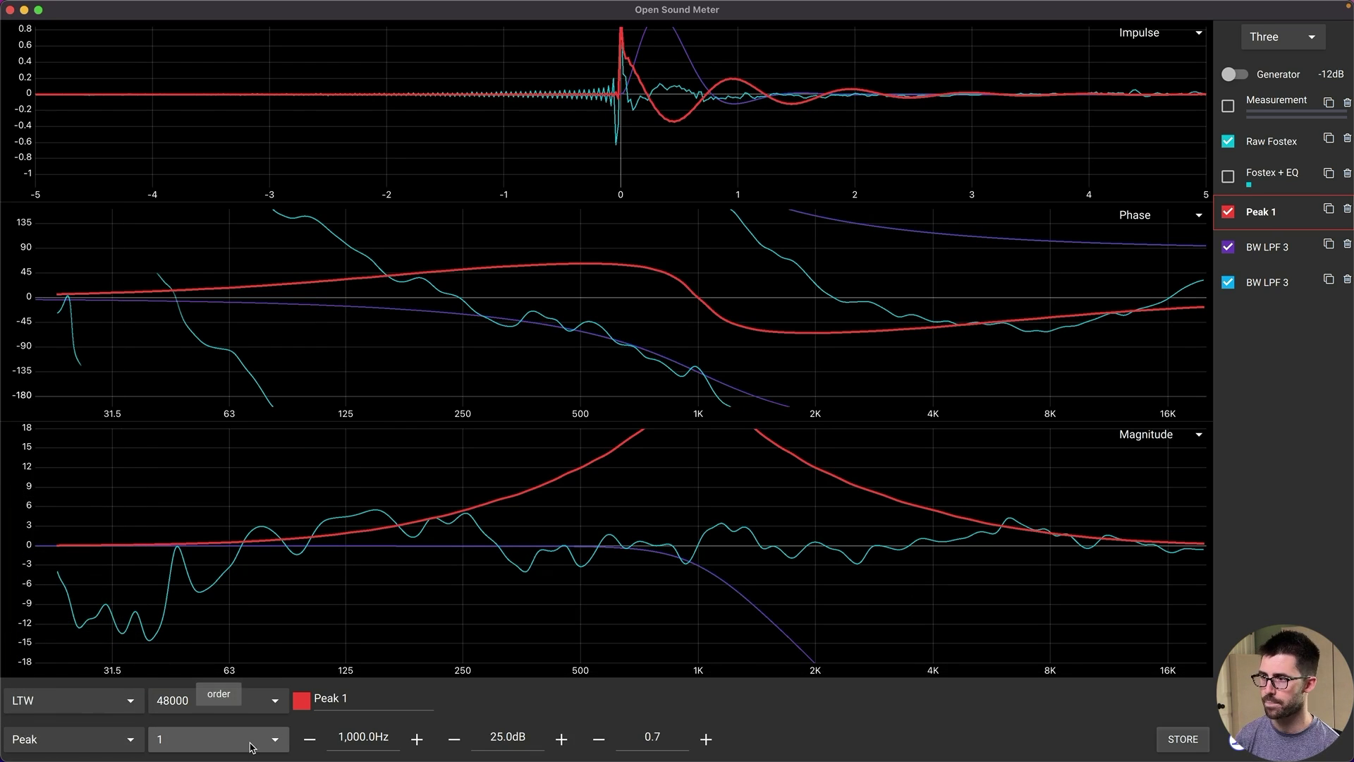
double_click(509, 736)
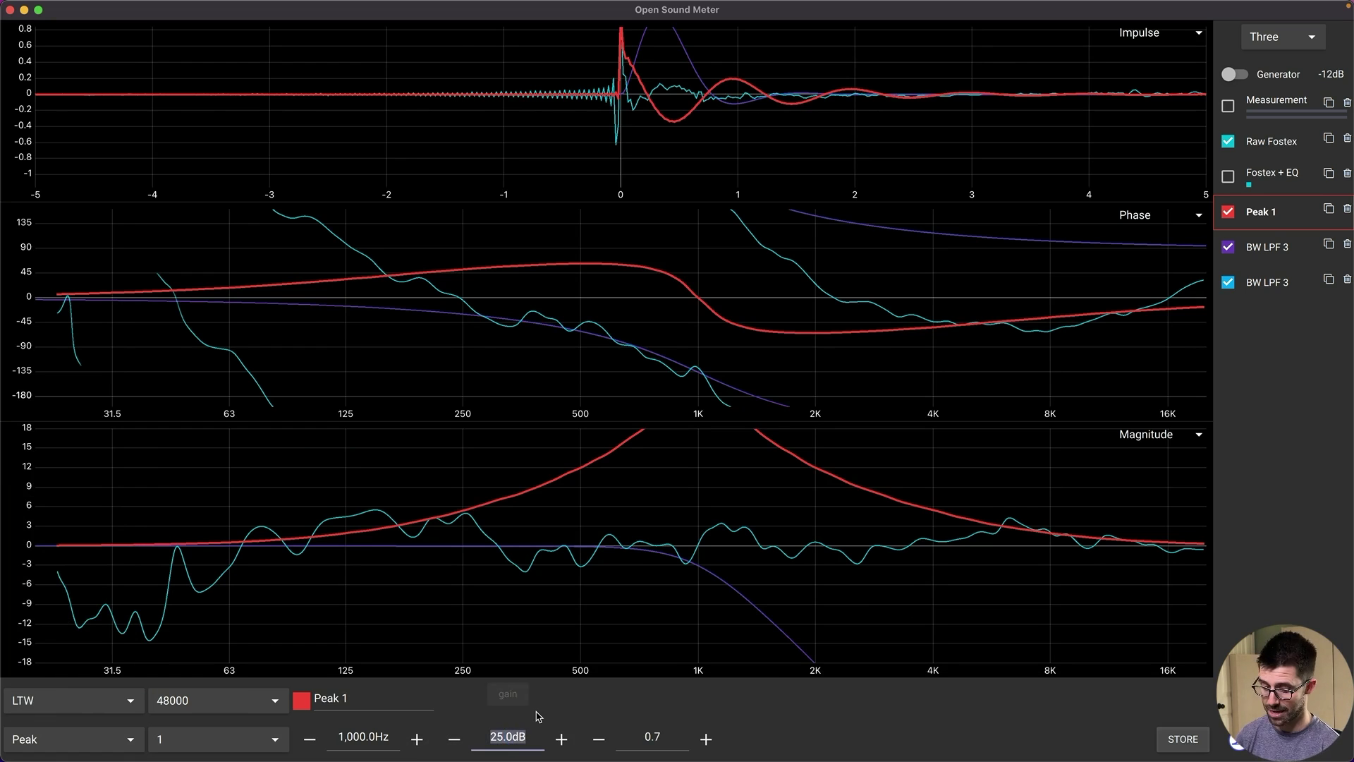
text(0)
key(Return)
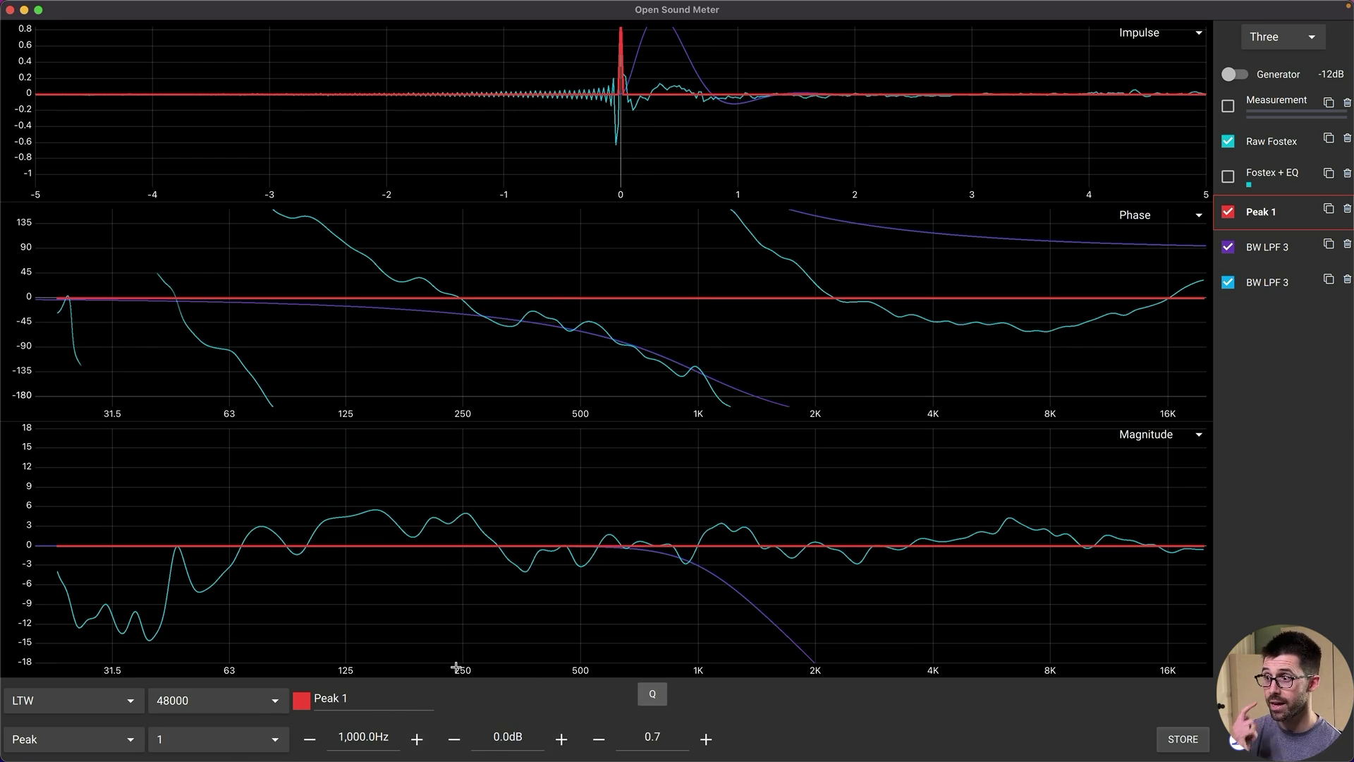
click(1267, 246)
Make the purple filter an LTW Peak filter at 0 dB gain named Peak 2
click(69, 703)
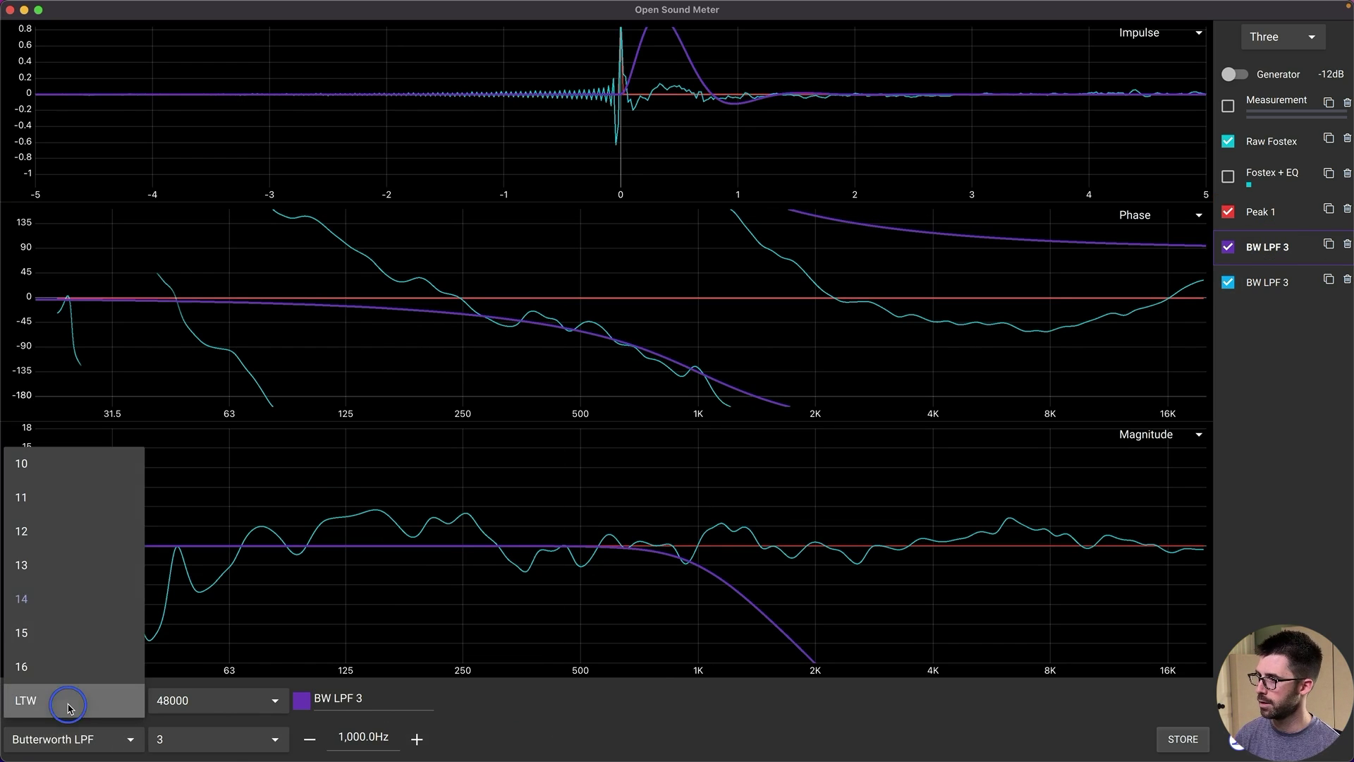
click(68, 705)
click(77, 738)
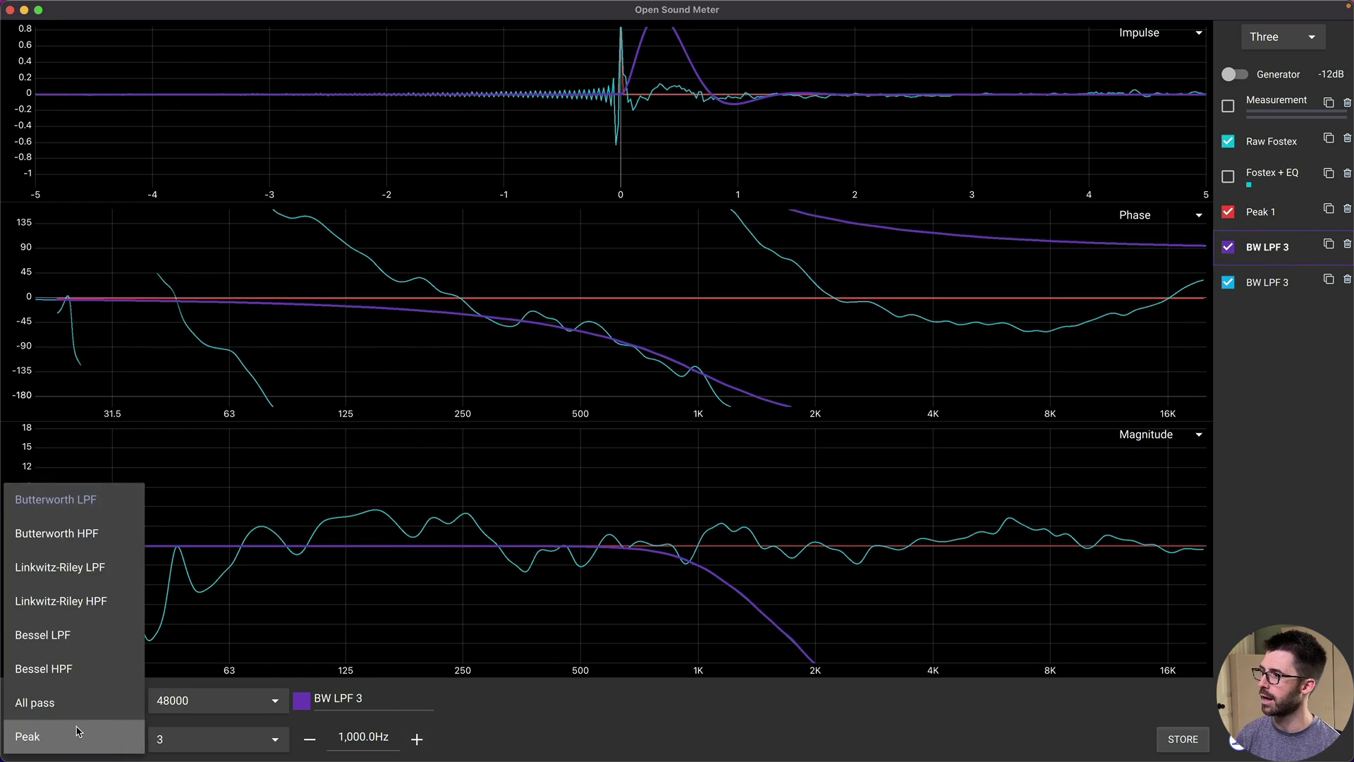
click(78, 734)
click(527, 738)
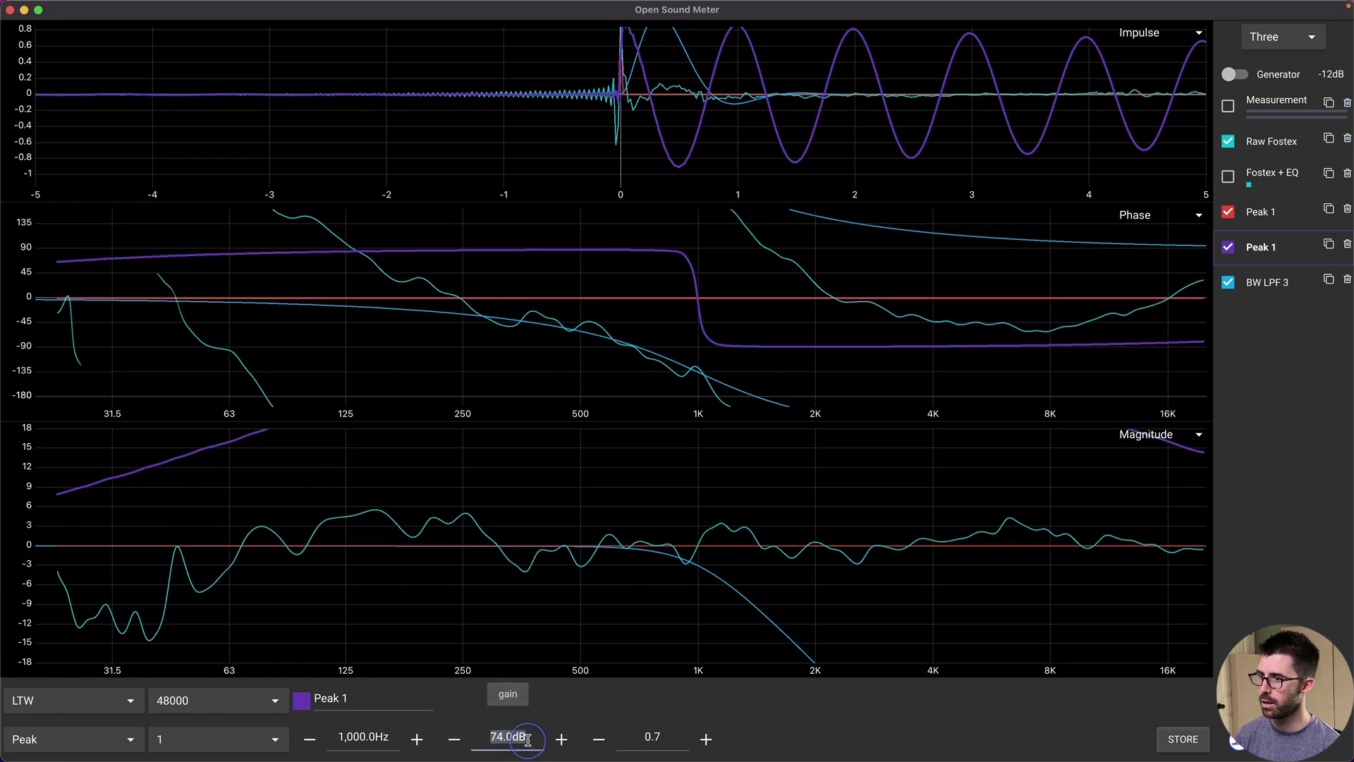
text(0)
key(Return)
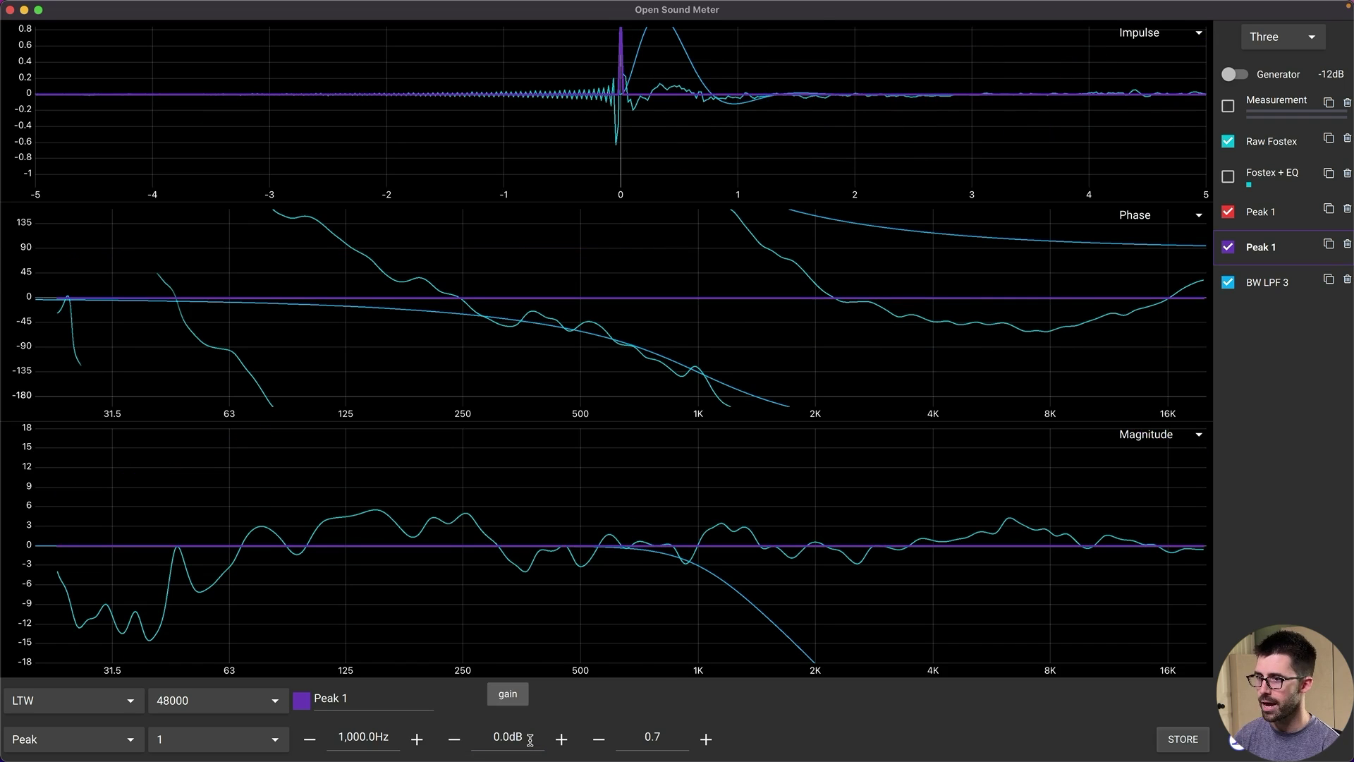
click(388, 698)
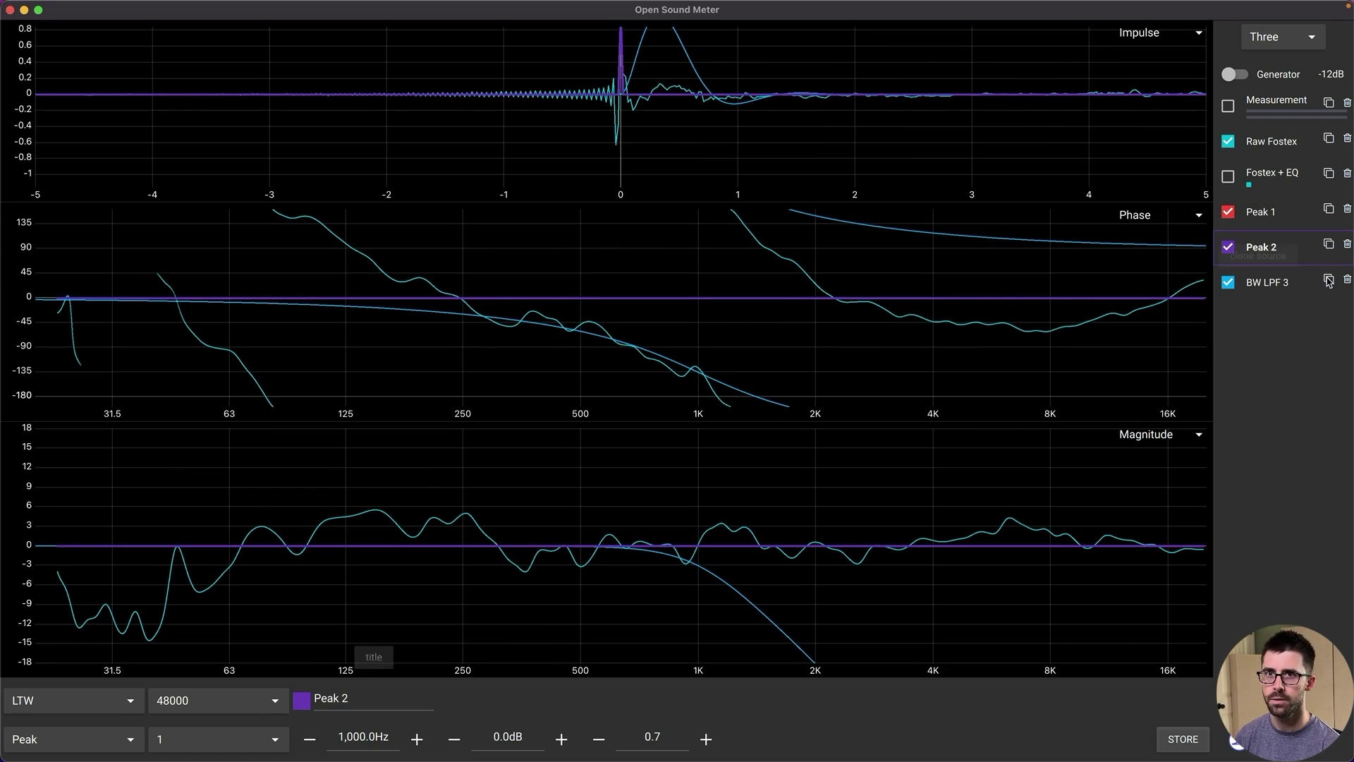
Make the blue filter an LTW Peak filter named Peak 3
click(1280, 282)
click(64, 701)
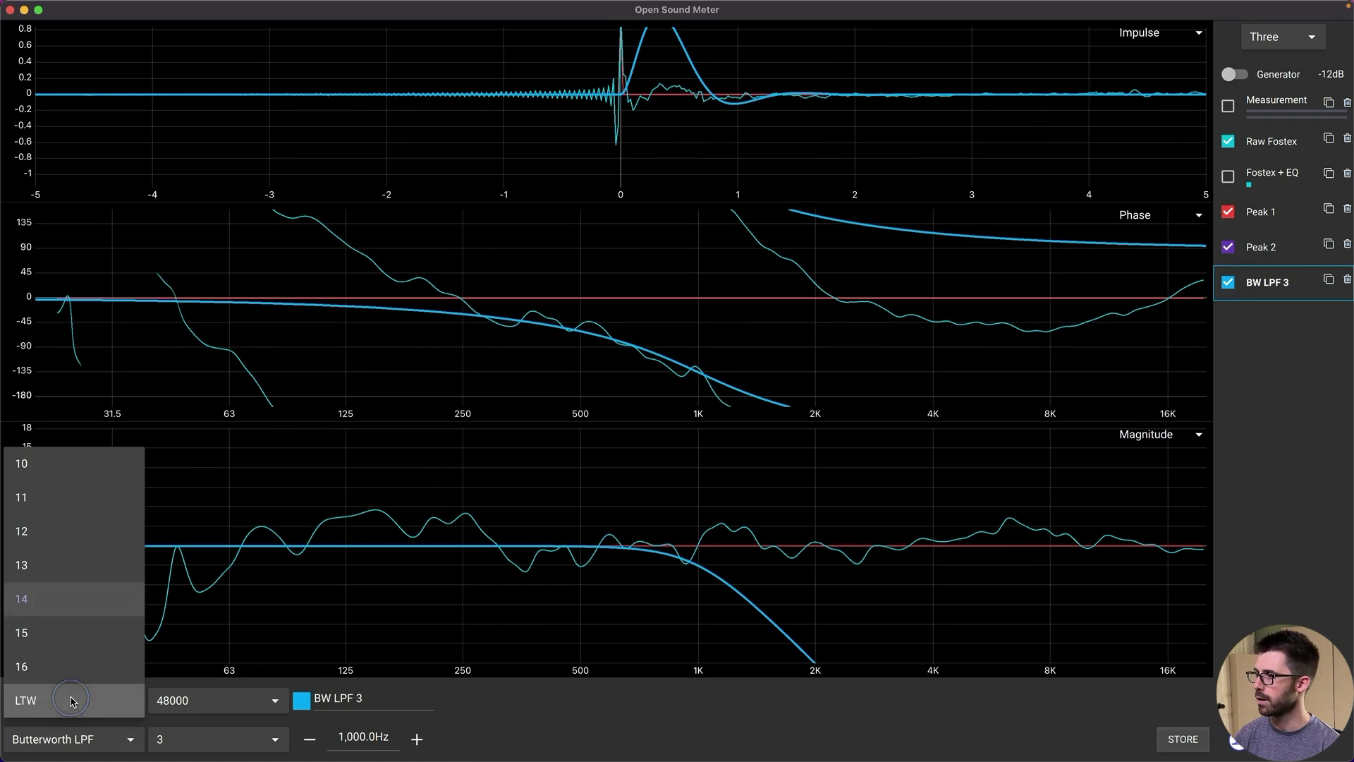
click(74, 697)
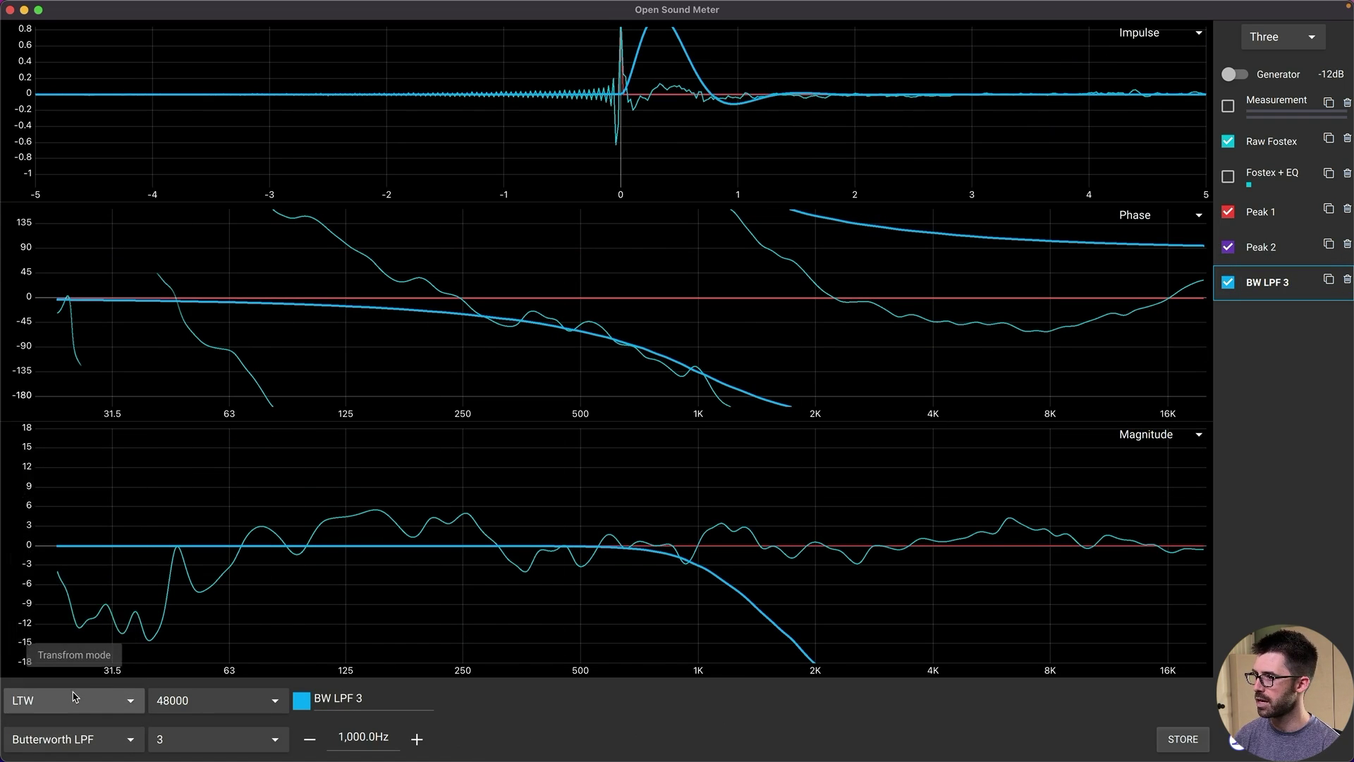
click(88, 738)
click(93, 737)
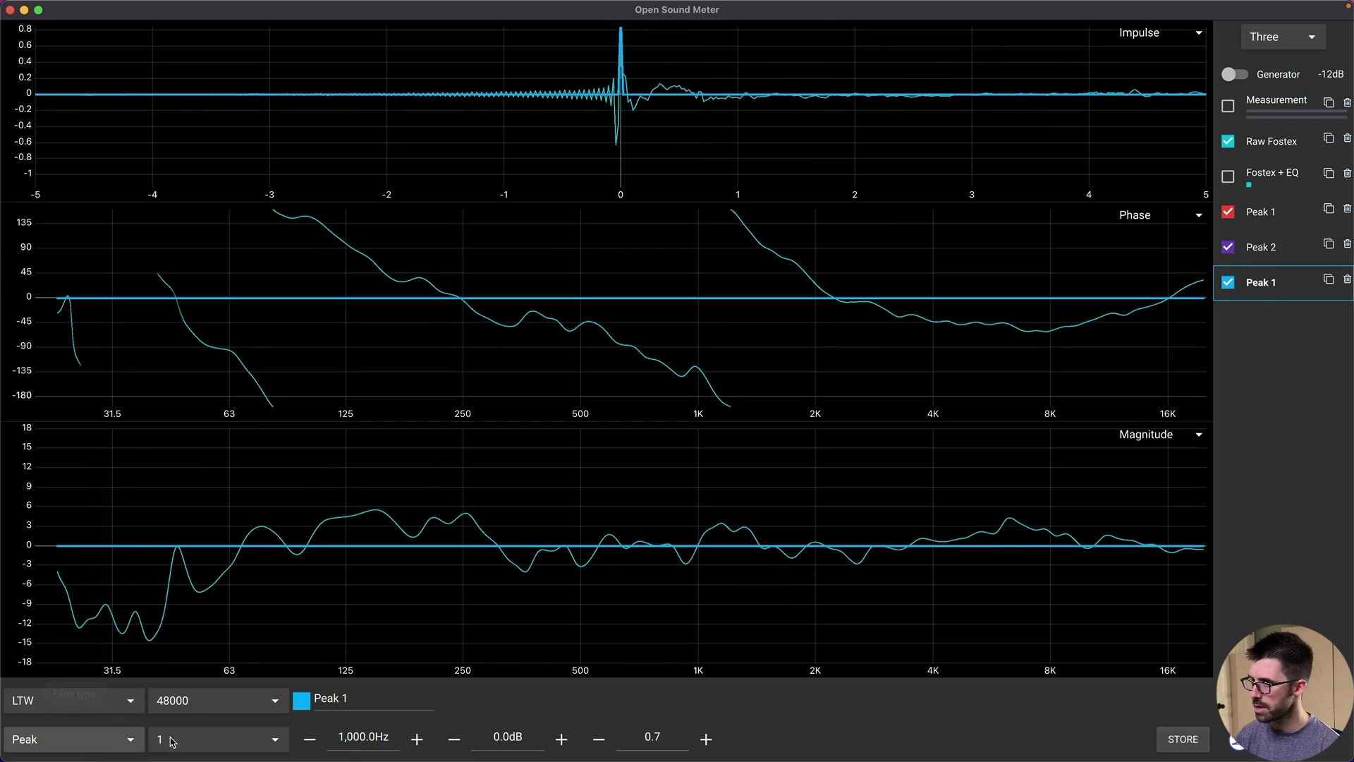
click(385, 693)
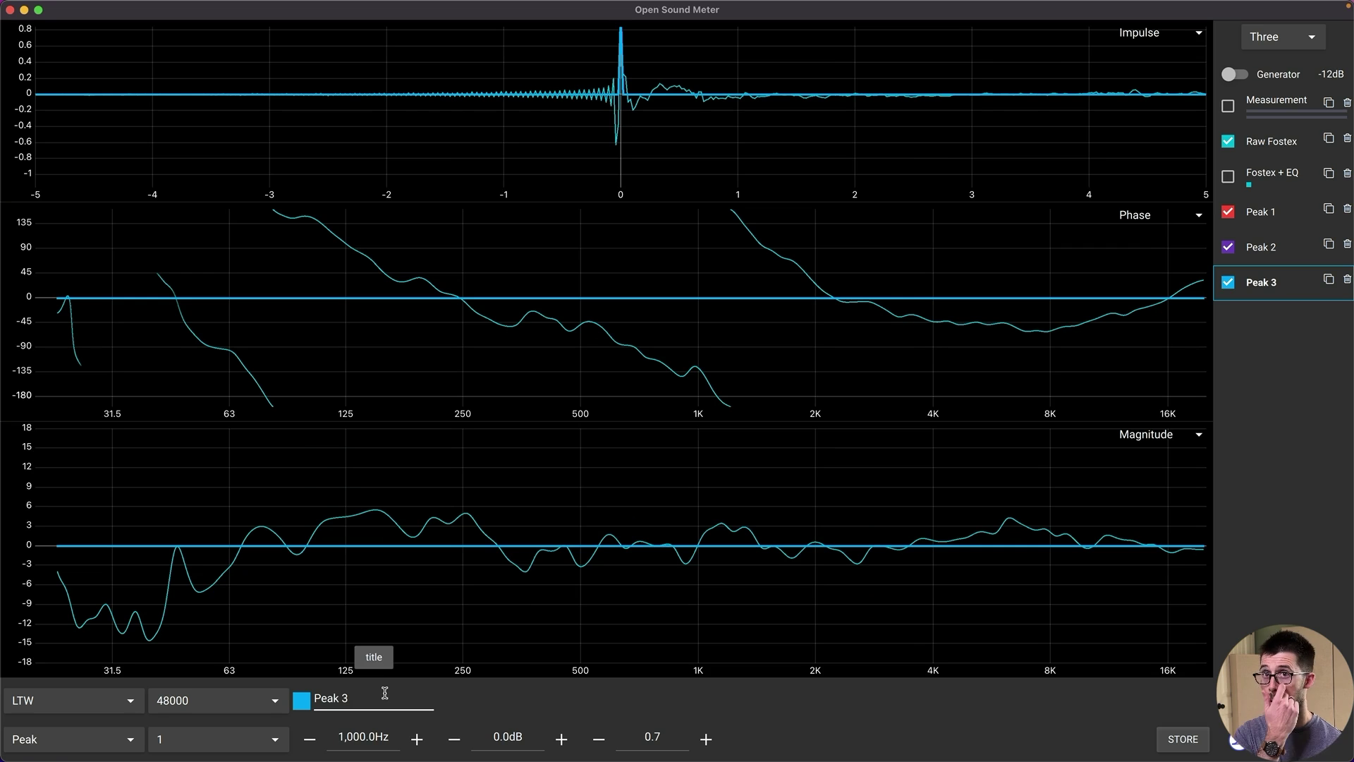
click(1228, 174)
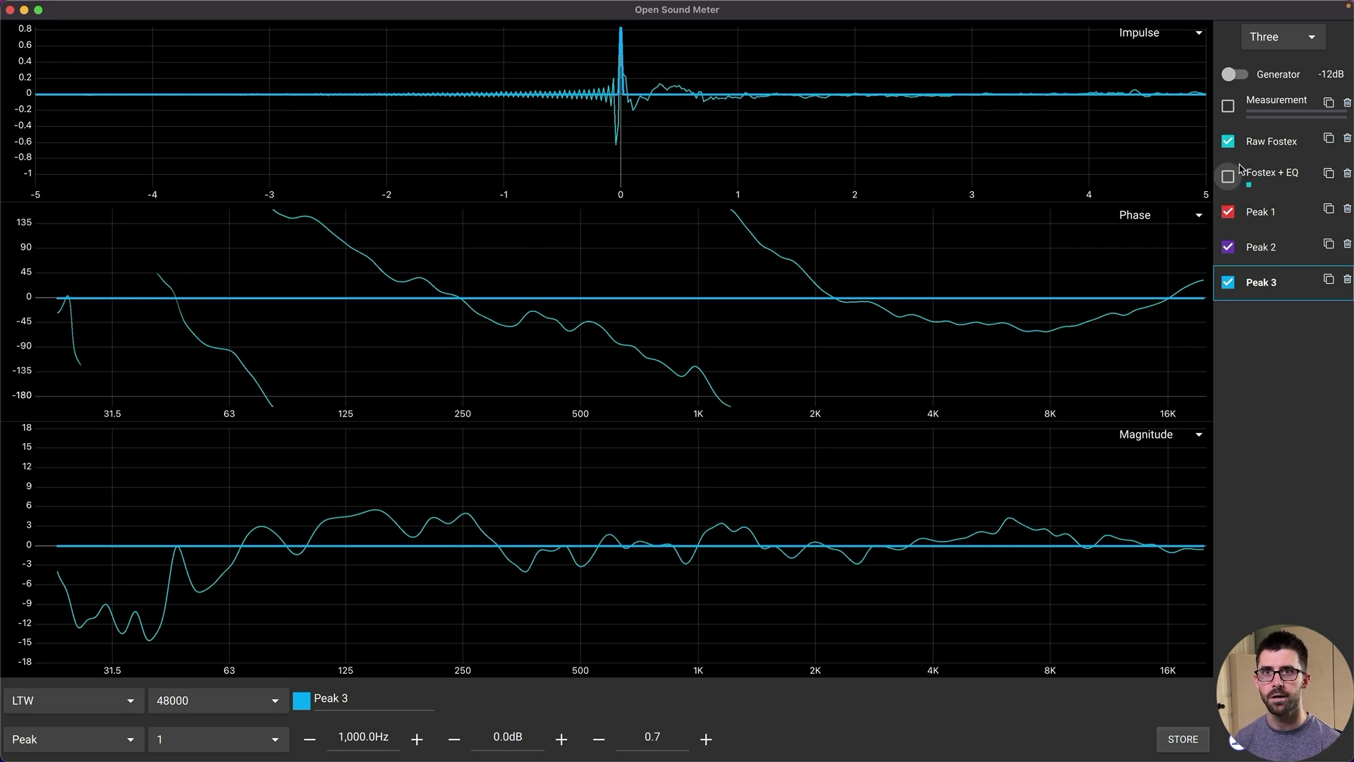
click(1250, 177)
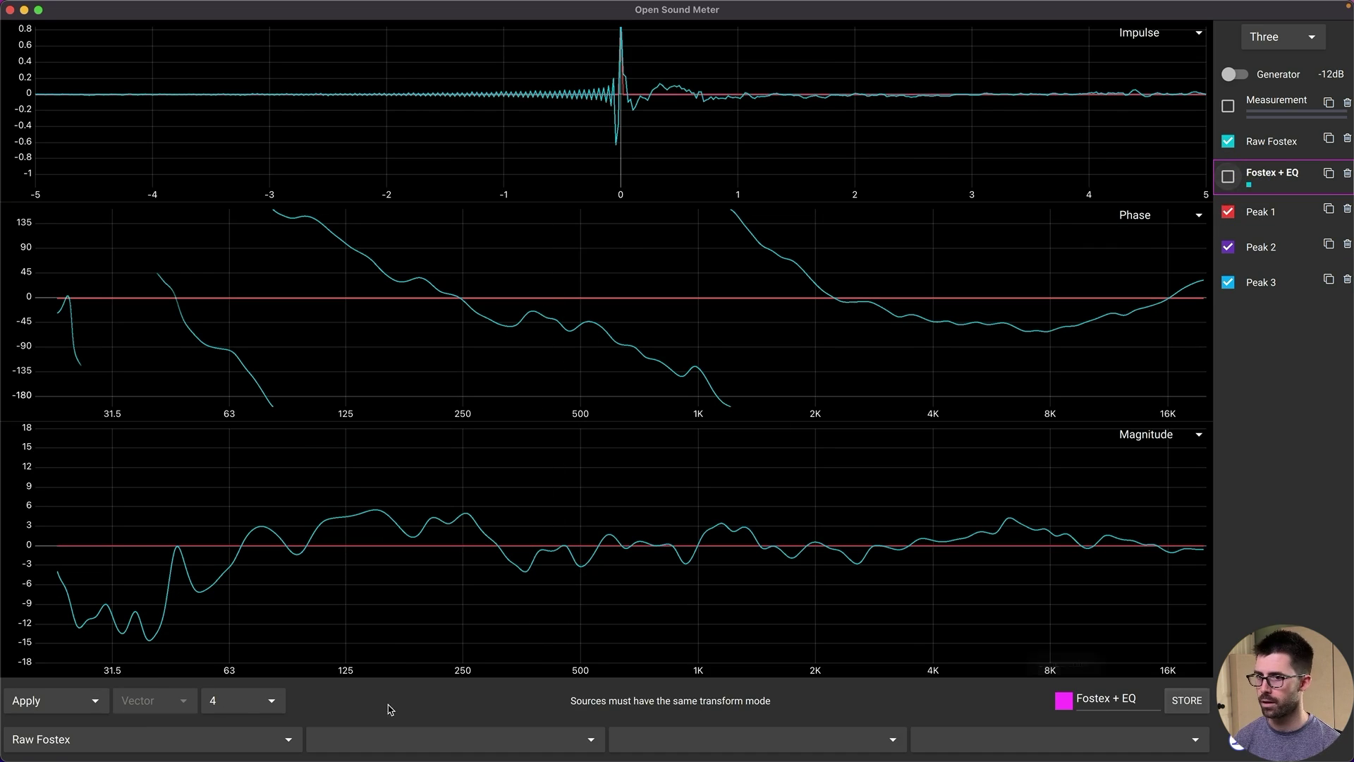
Set Fostex + EQ's remaining sources to Peak 1, Peak 2 and Peak 3, and switch it on
click(458, 740)
click(454, 664)
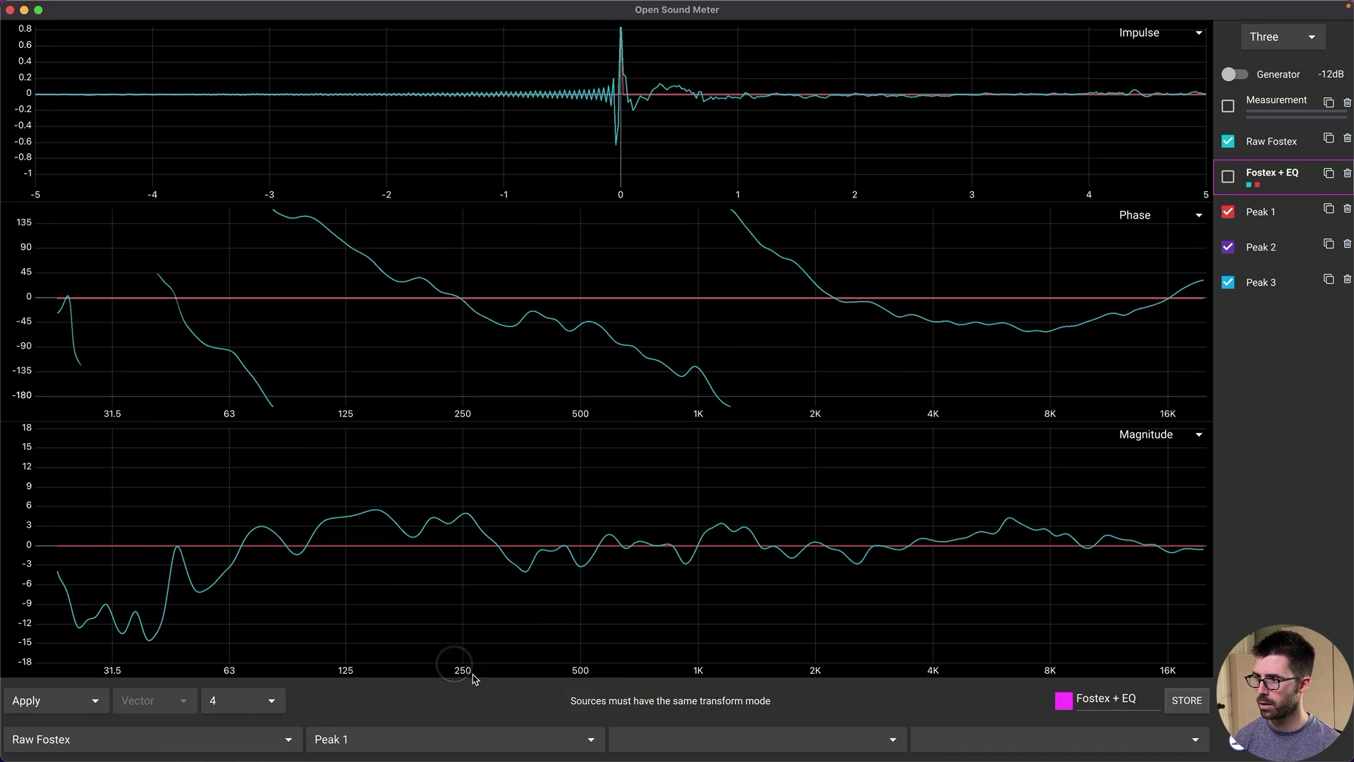
click(655, 747)
click(663, 698)
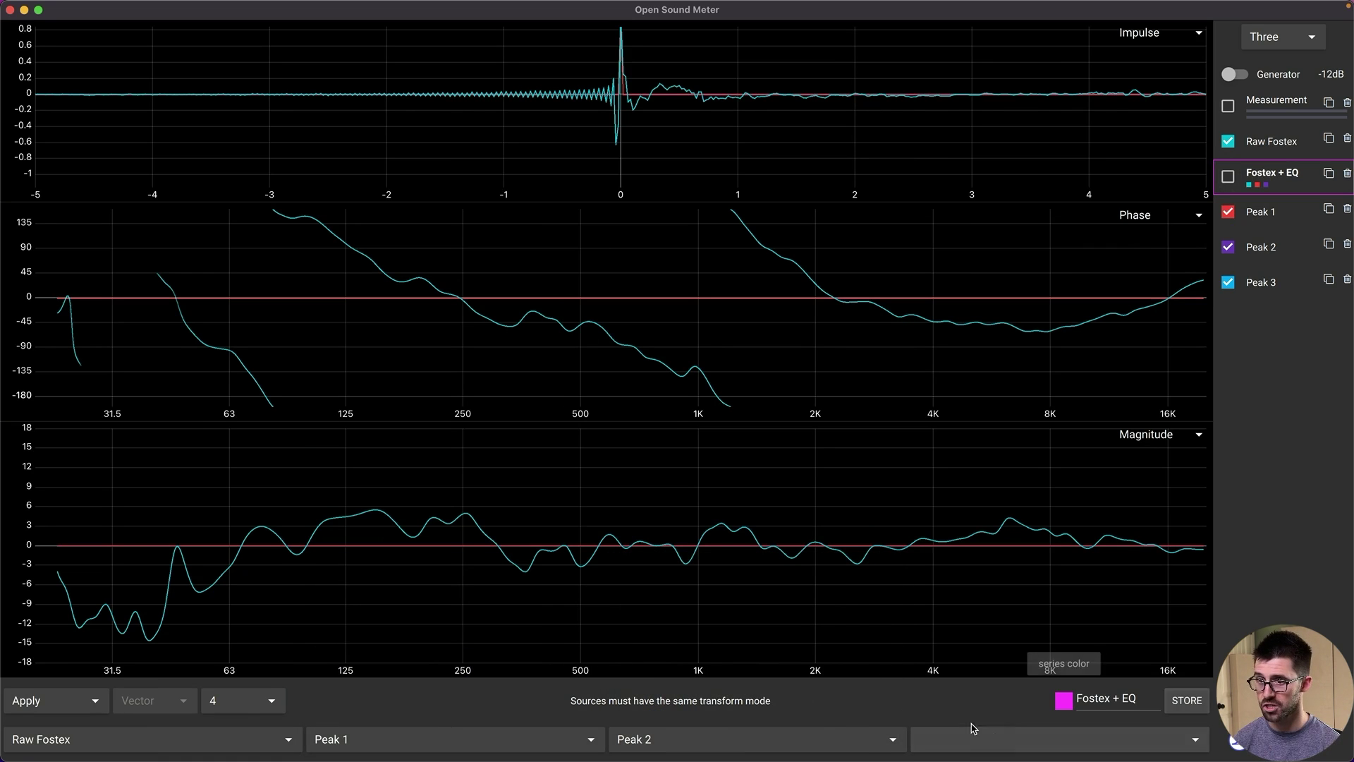
click(1010, 737)
click(1001, 732)
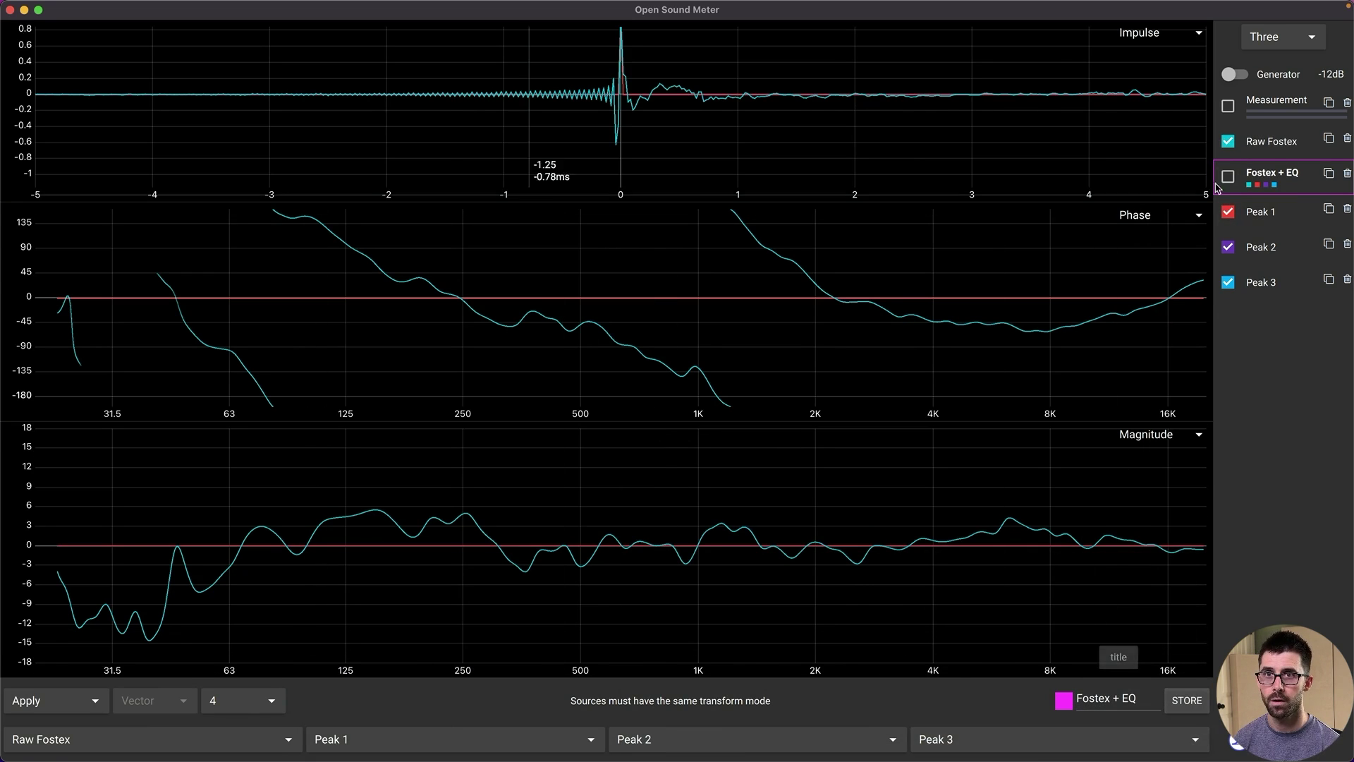
click(1229, 177)
Recolour the Peak 1 filter trace green
click(1263, 213)
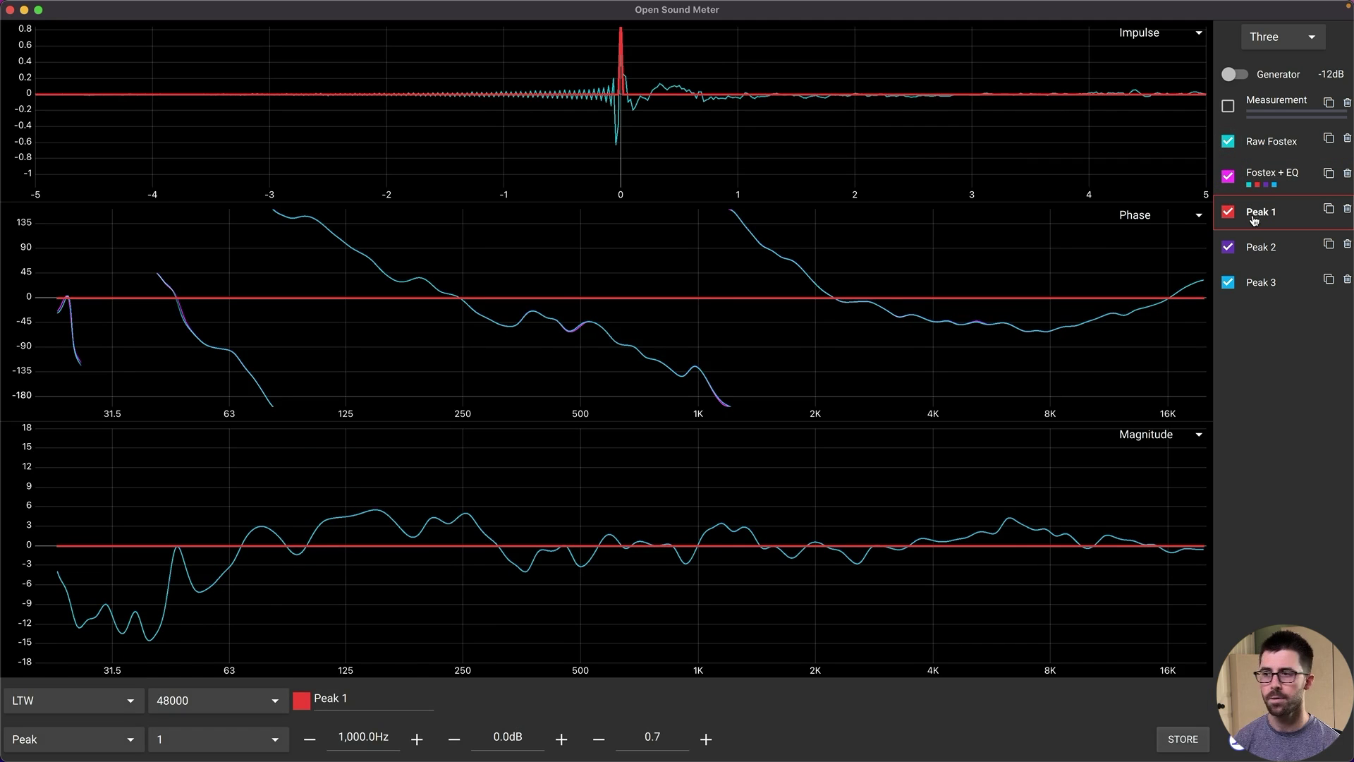
click(301, 704)
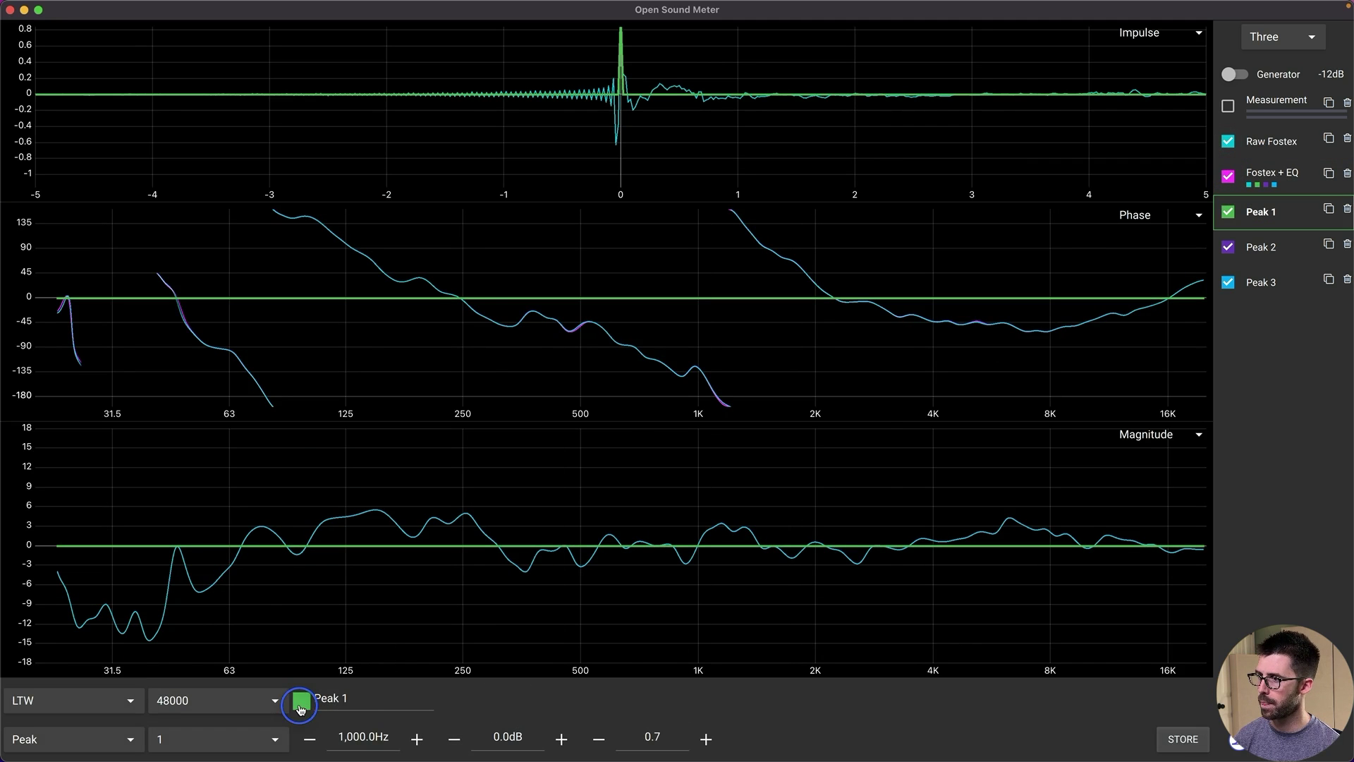
click(301, 704)
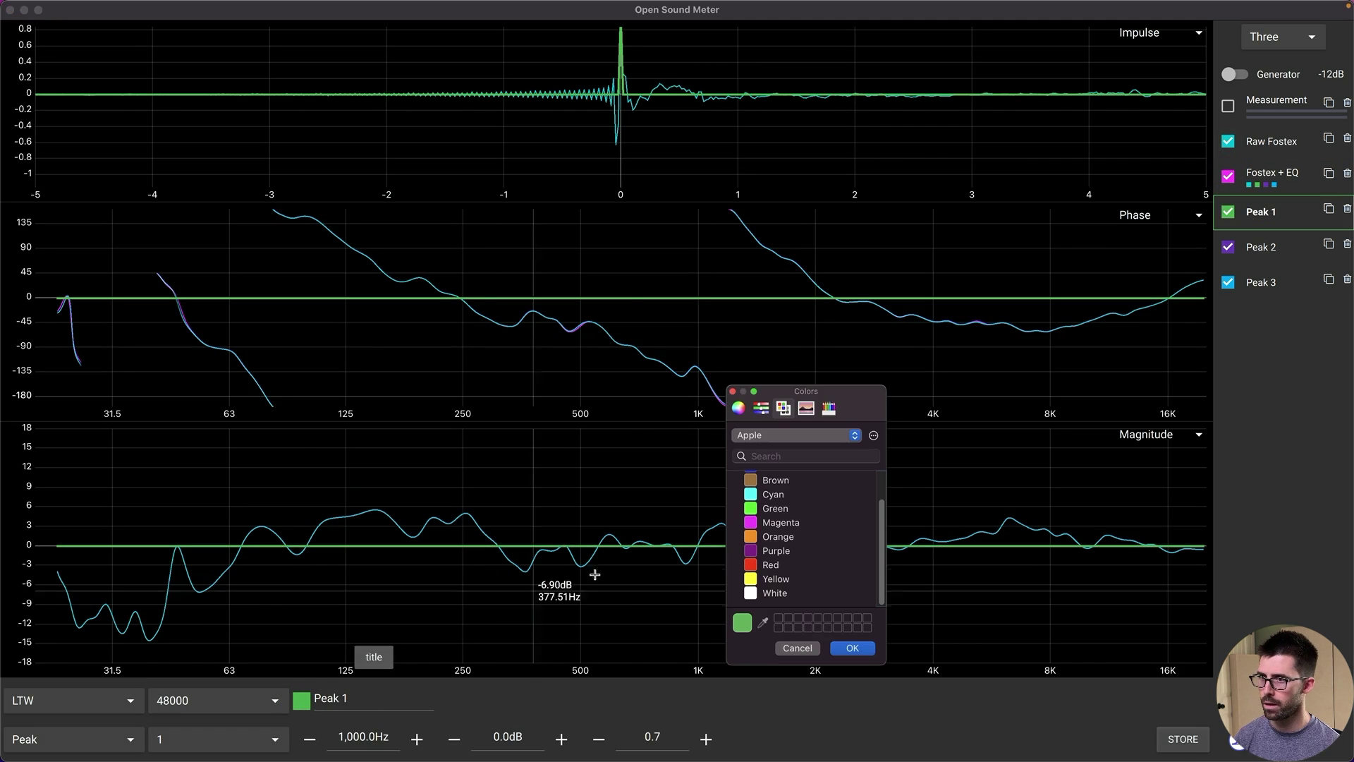
click(851, 649)
Recolour the Peak 2 filter trace orange
click(1269, 246)
click(301, 703)
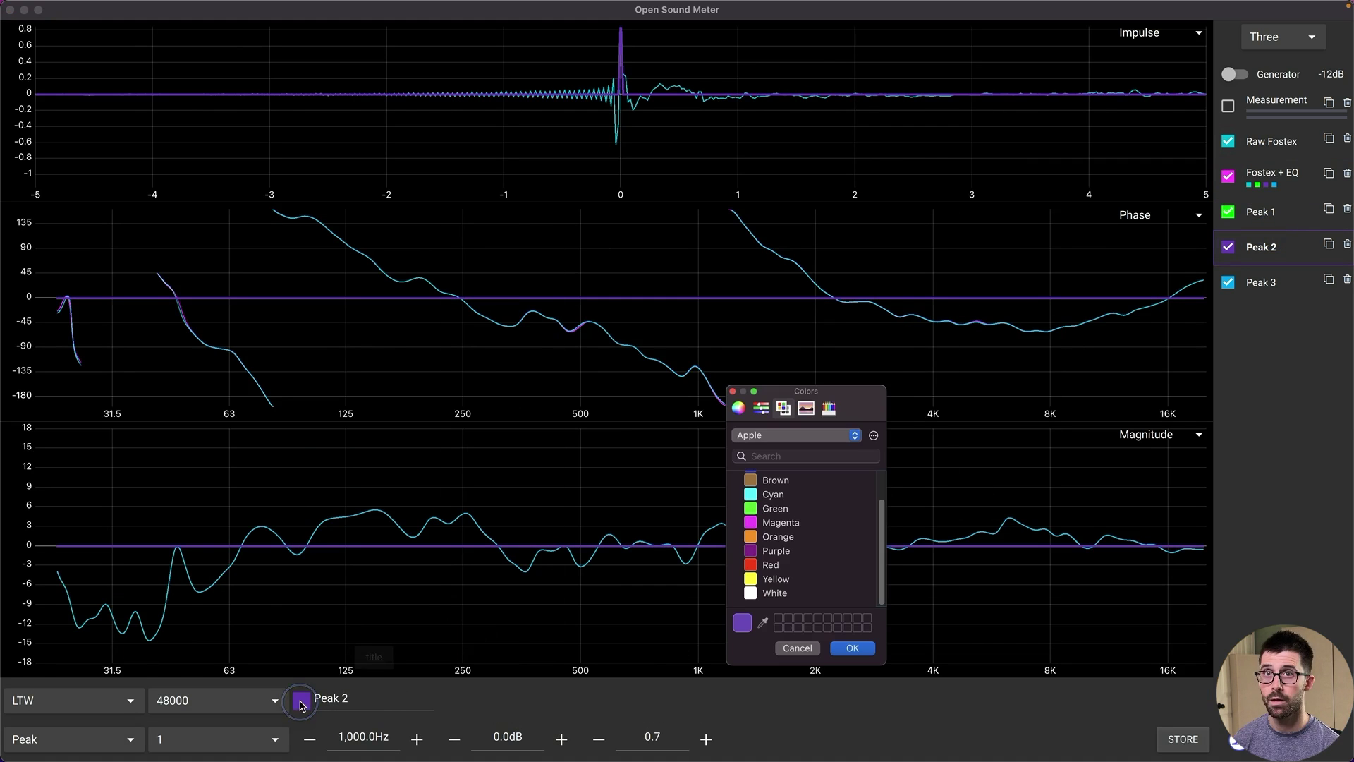
scroll(777, 561, up, 1)
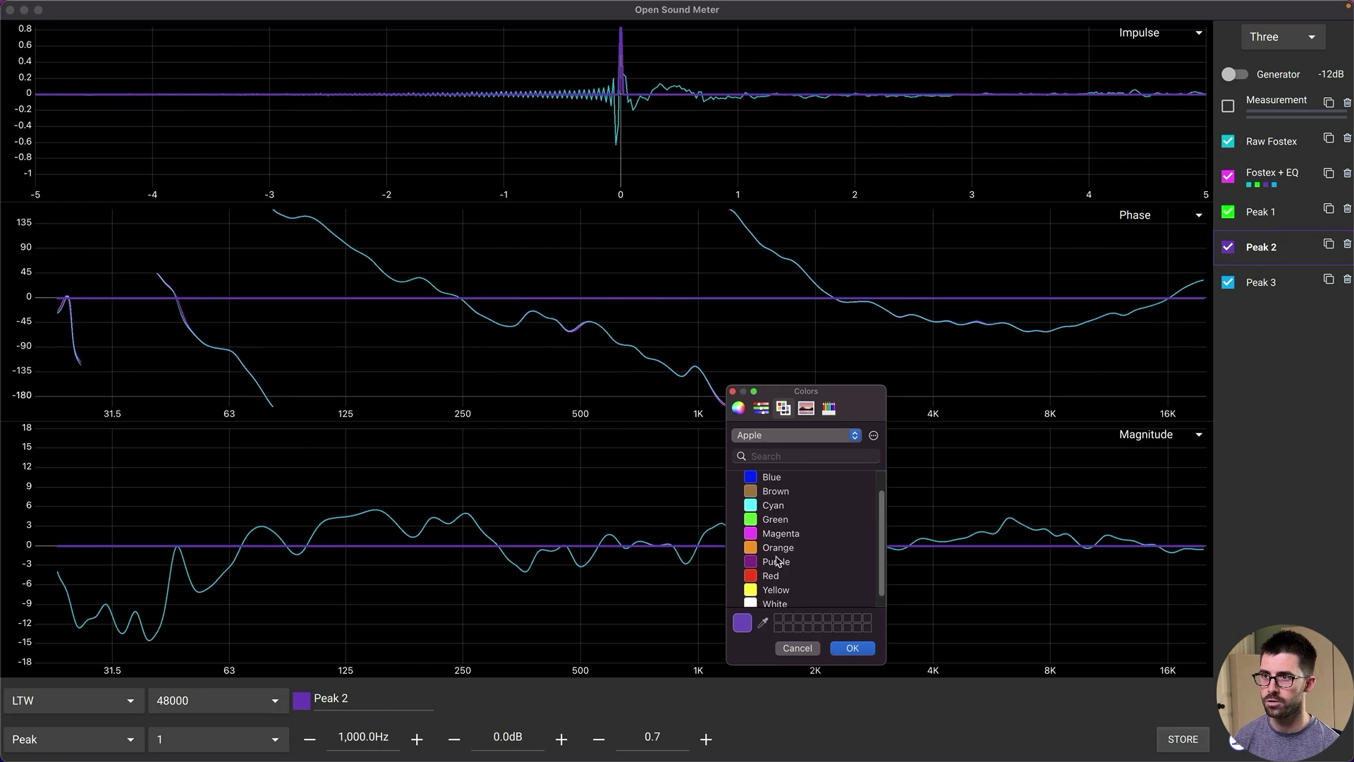
scroll(776, 562, up, 1)
click(776, 533)
click(852, 648)
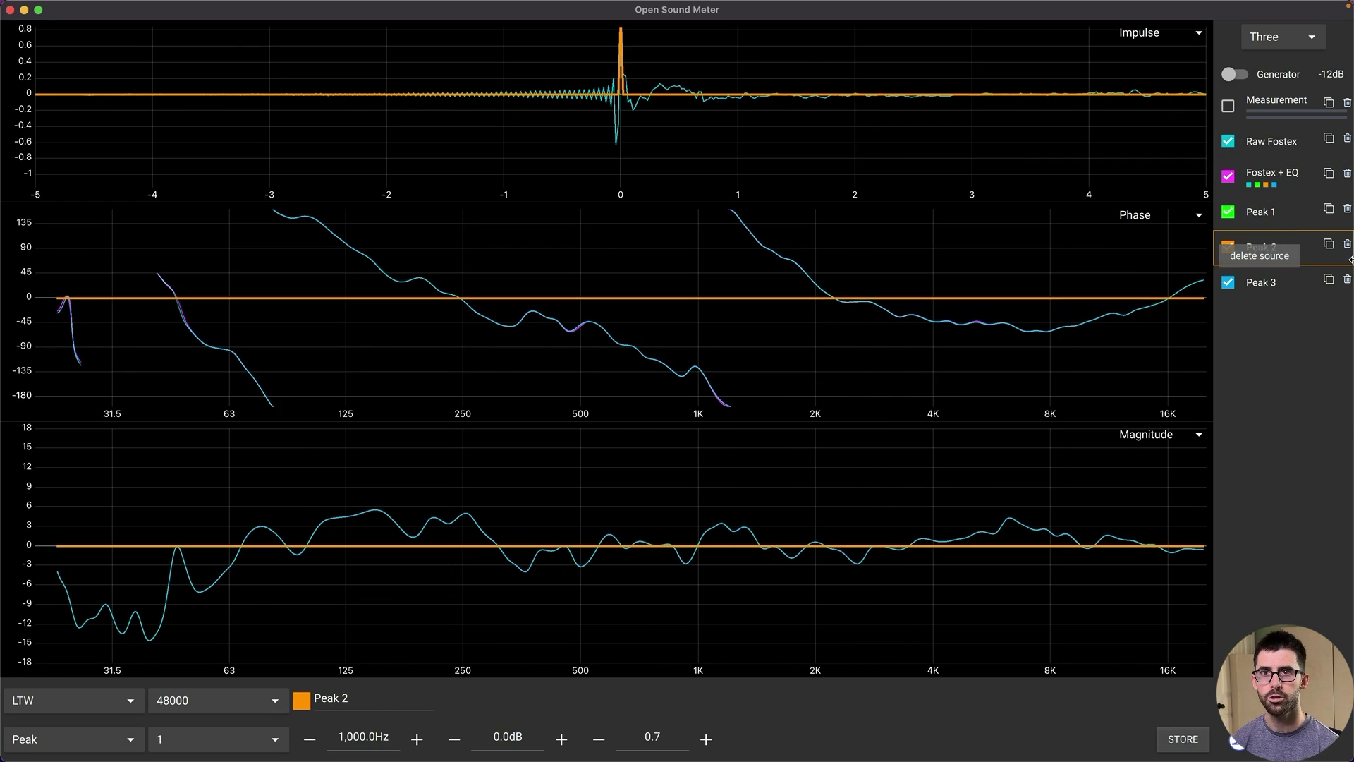
Recolour the Peak 3 filter trace yellow
click(1247, 286)
click(301, 700)
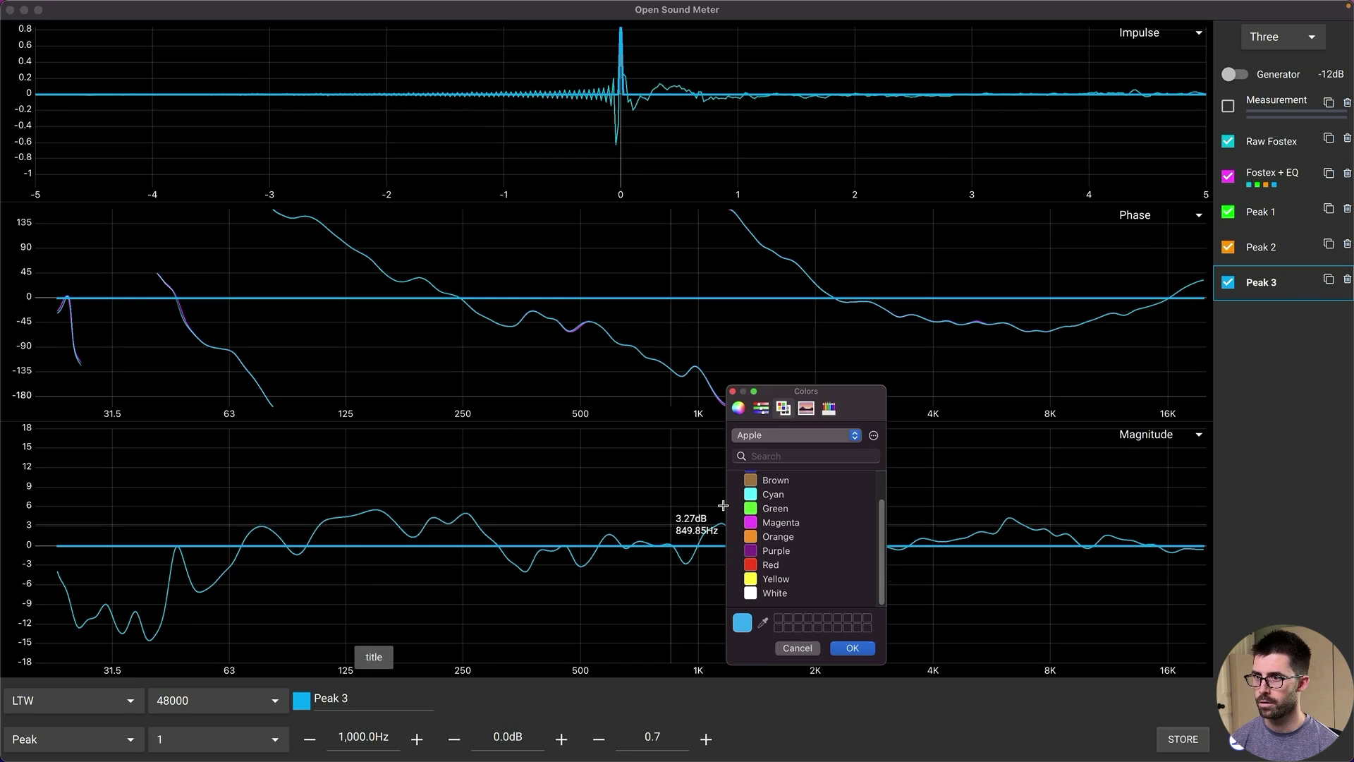
click(776, 578)
click(852, 648)
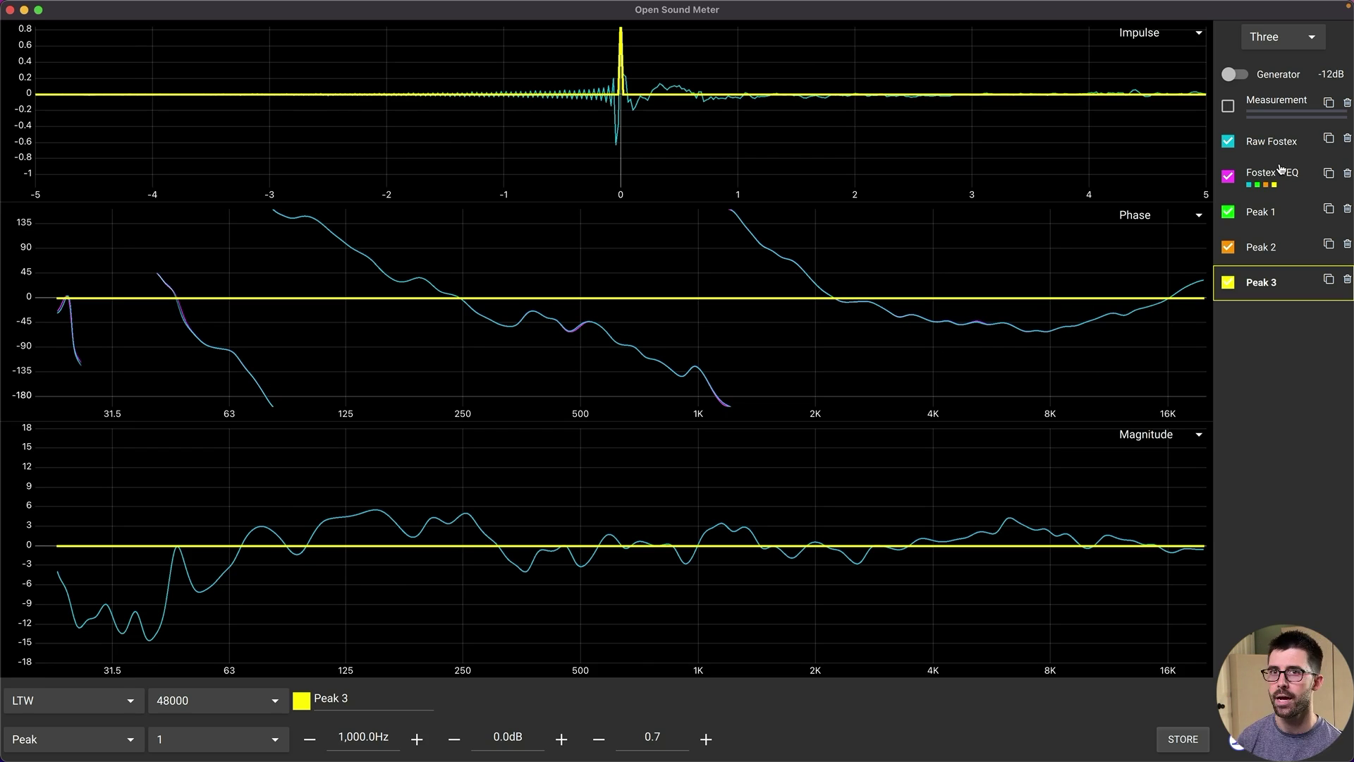
Set Peak 1's gain to -6 dB at 1 kHz
click(1267, 179)
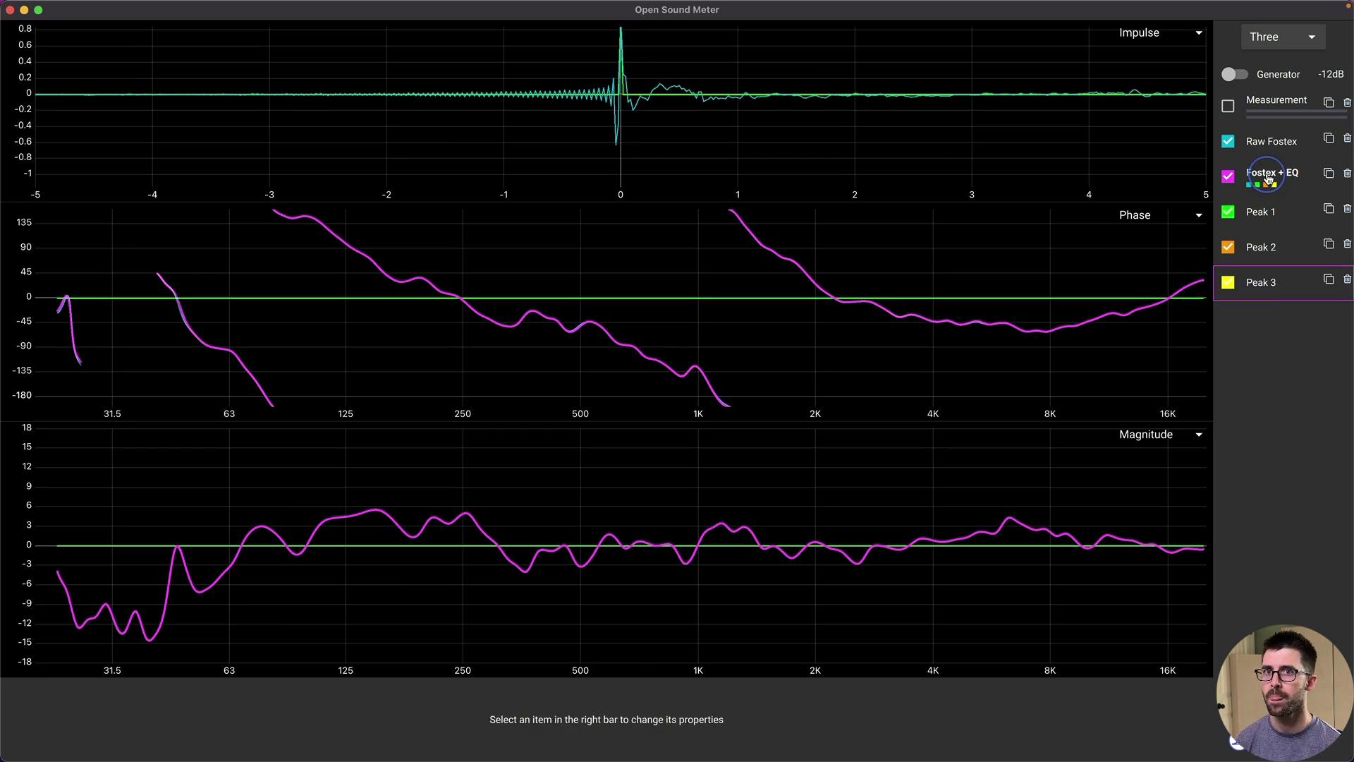
click(1267, 212)
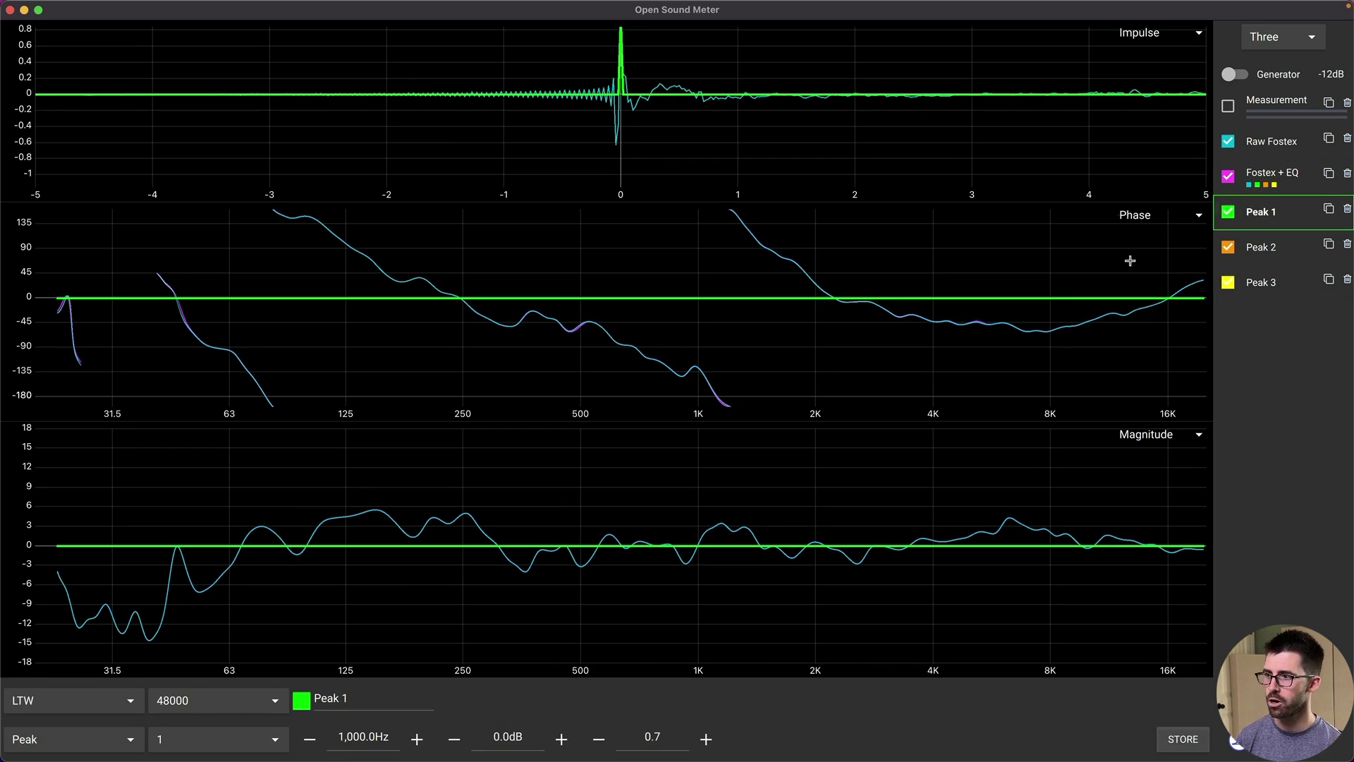
click(507, 736)
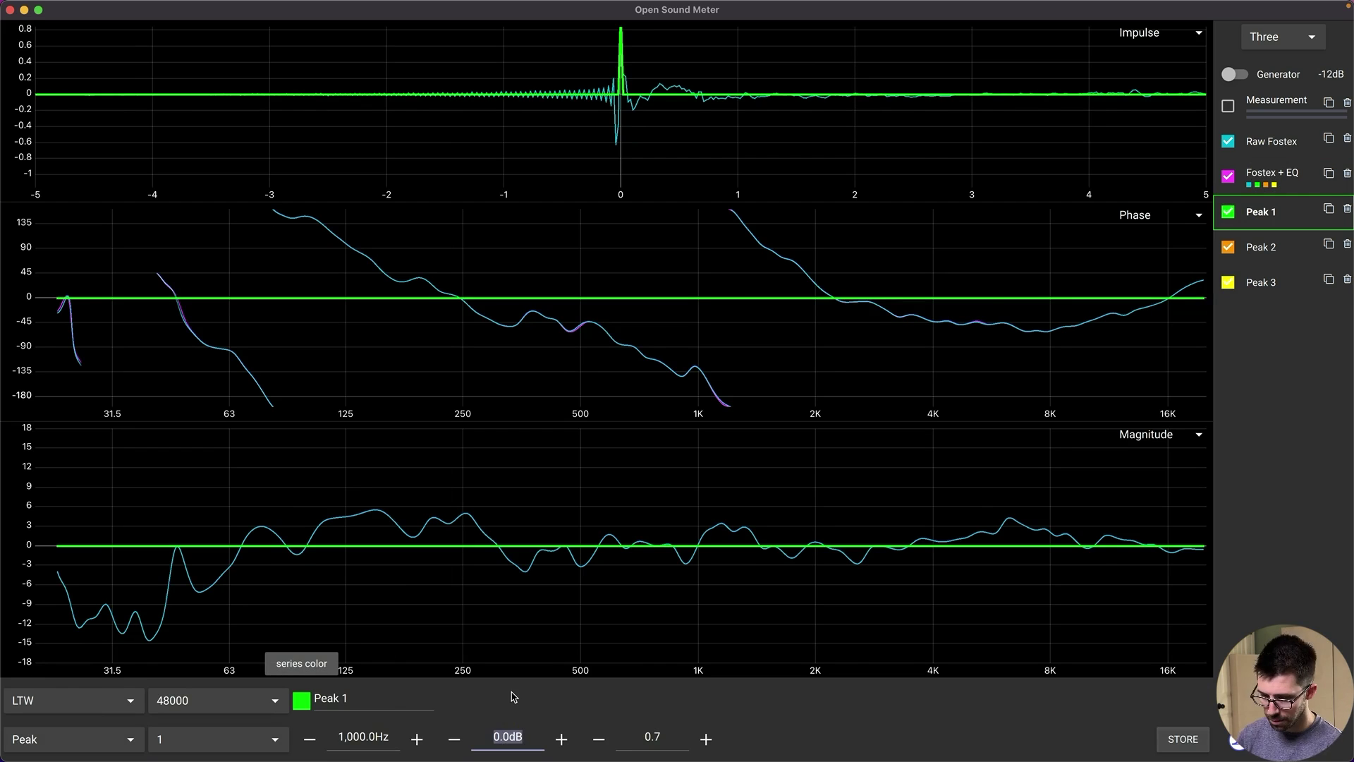
text(-6)
key(Return)
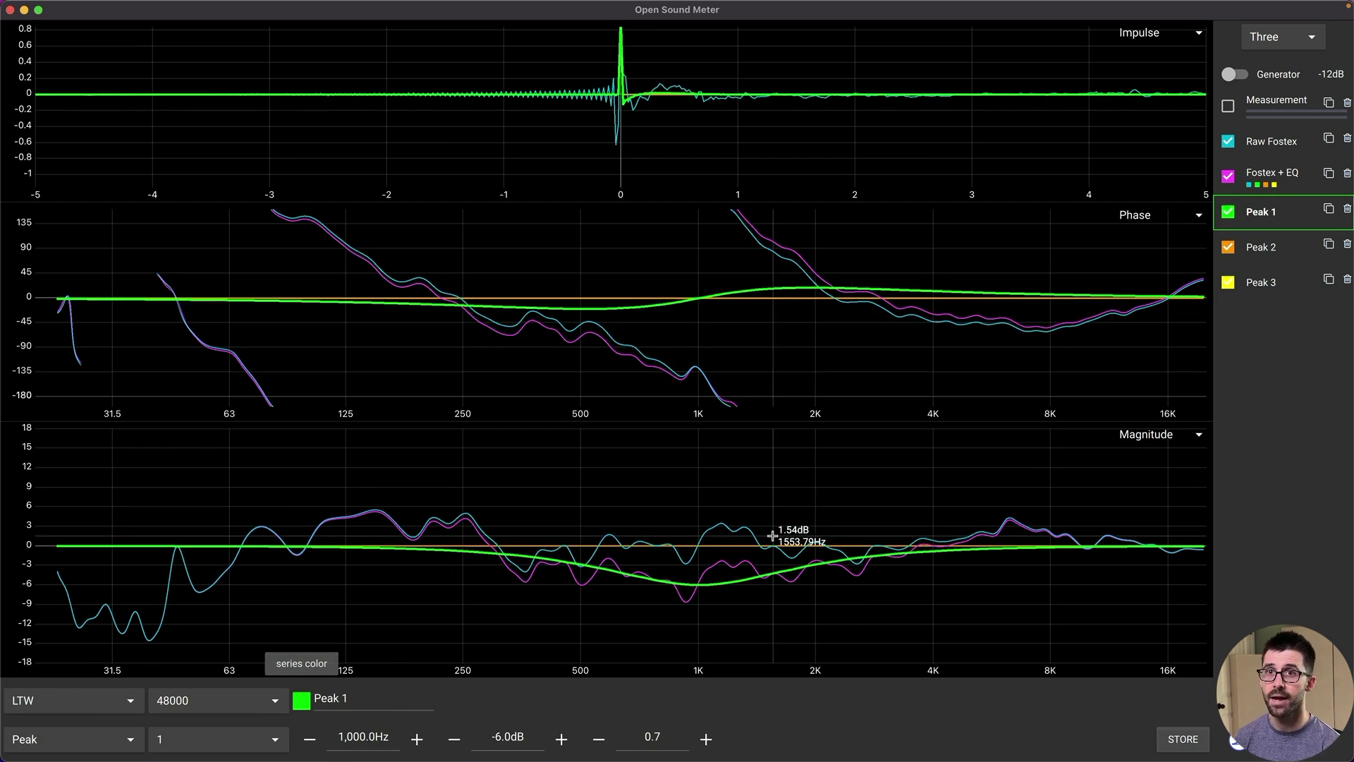
Compare the Fostex + EQ, Raw Fostex and Peak 1 traces
click(1261, 177)
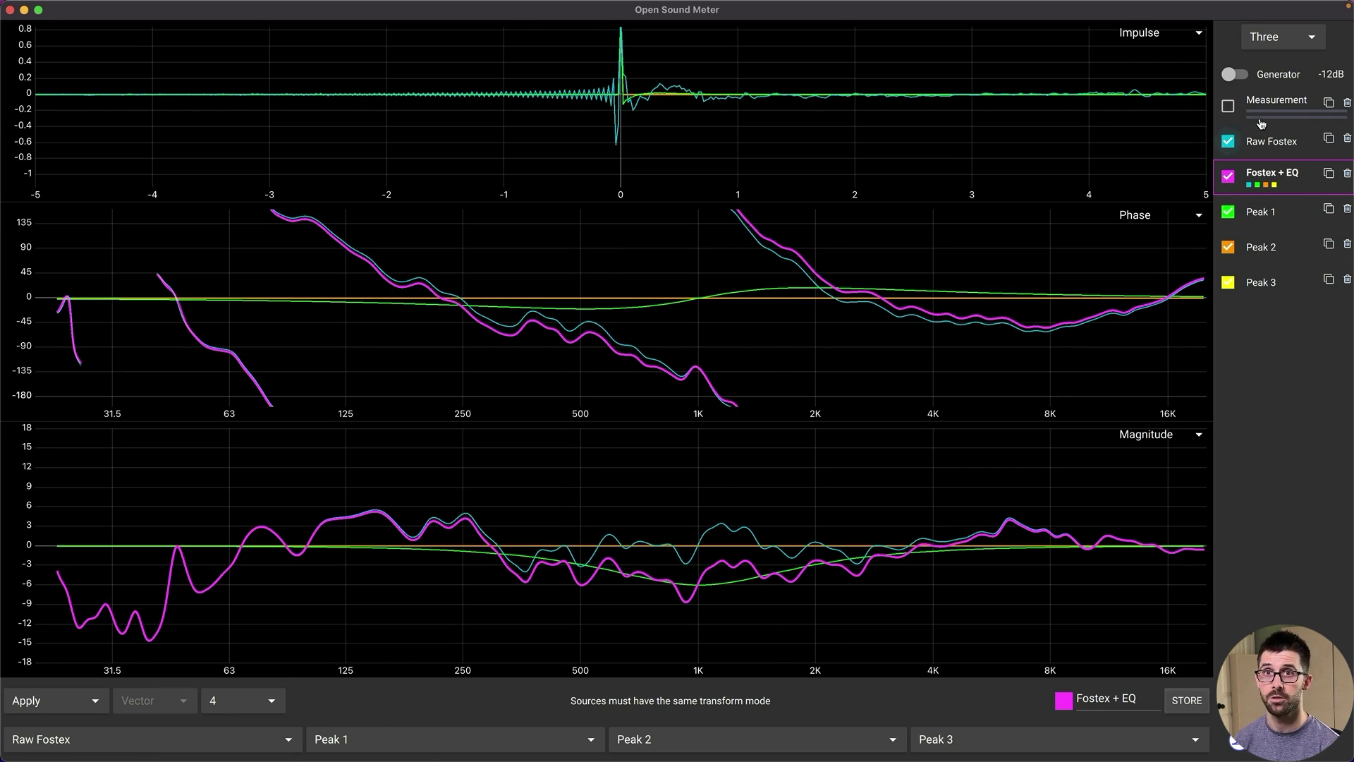
click(1273, 140)
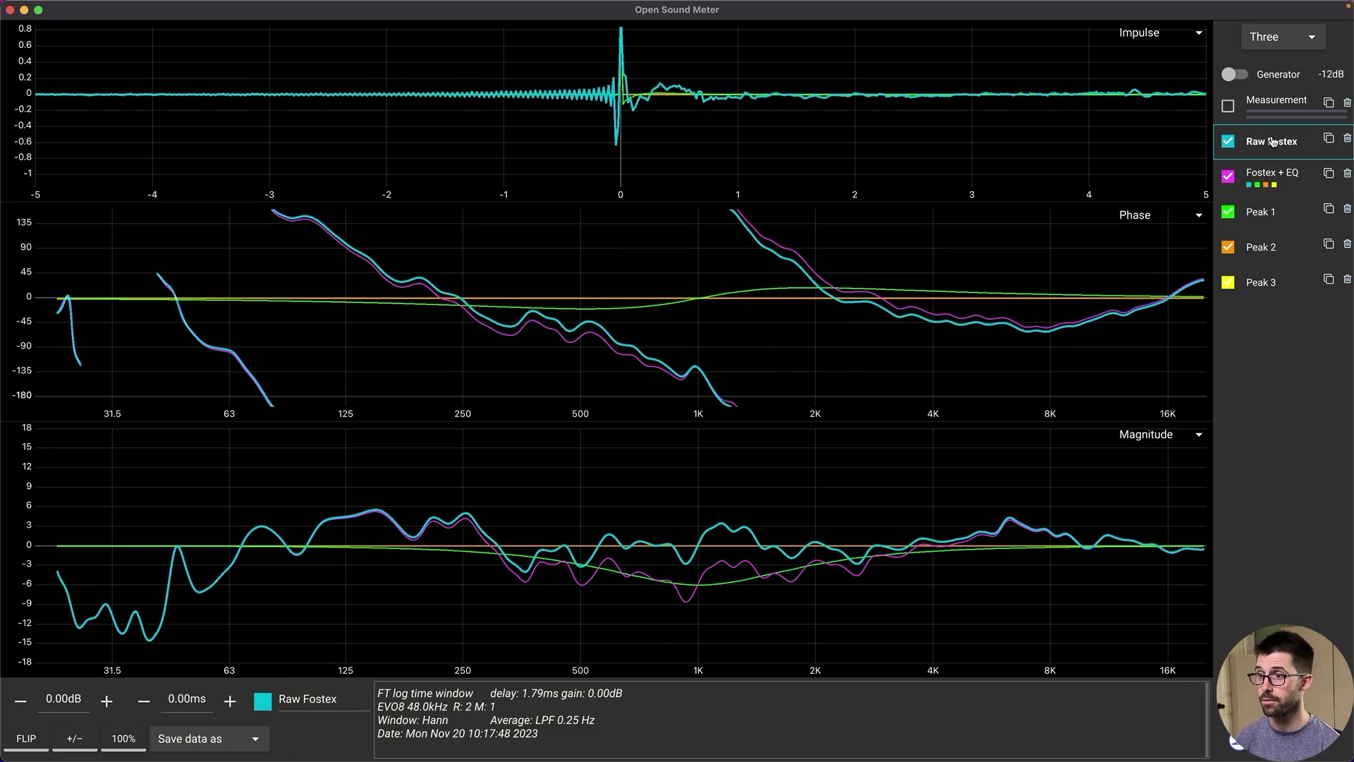
click(1261, 214)
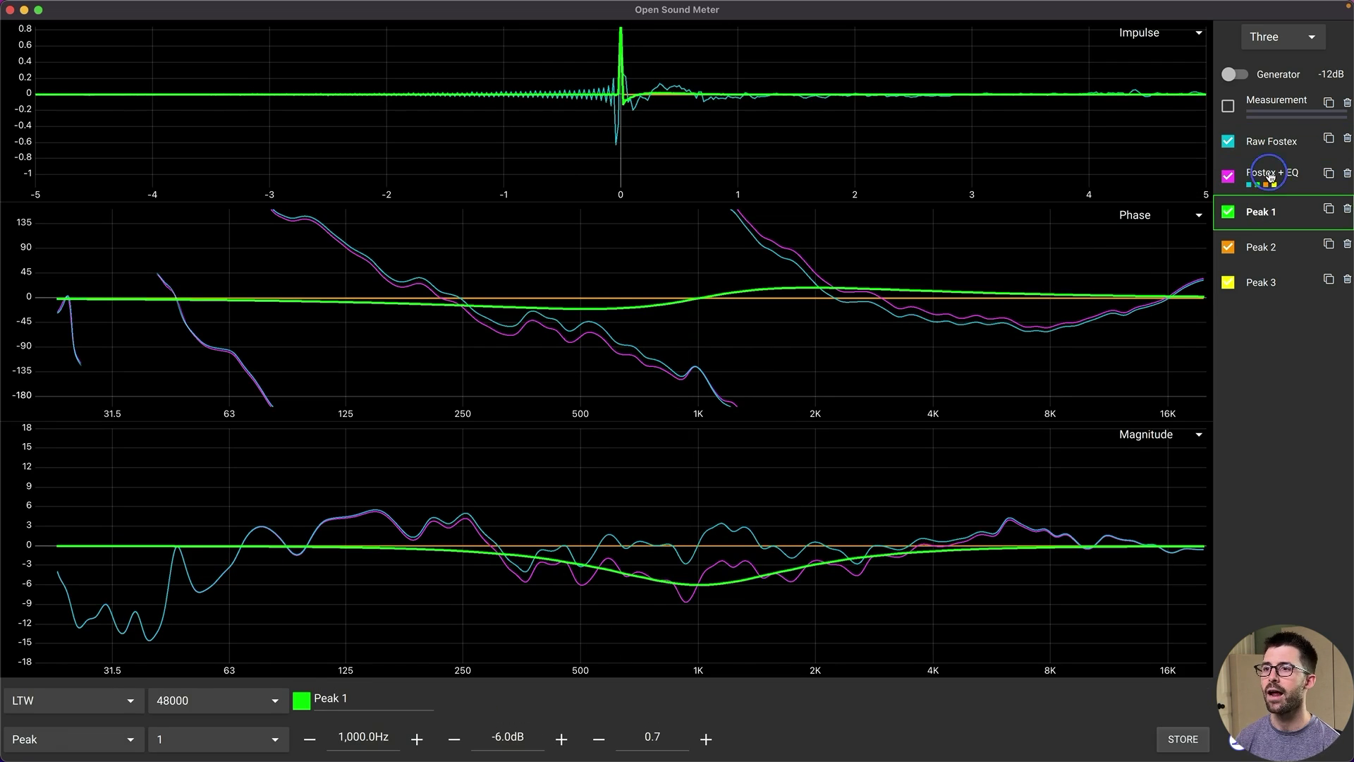
click(1270, 176)
Set Peak 2 to a 6 dB boost at 5000 Hz
click(1262, 250)
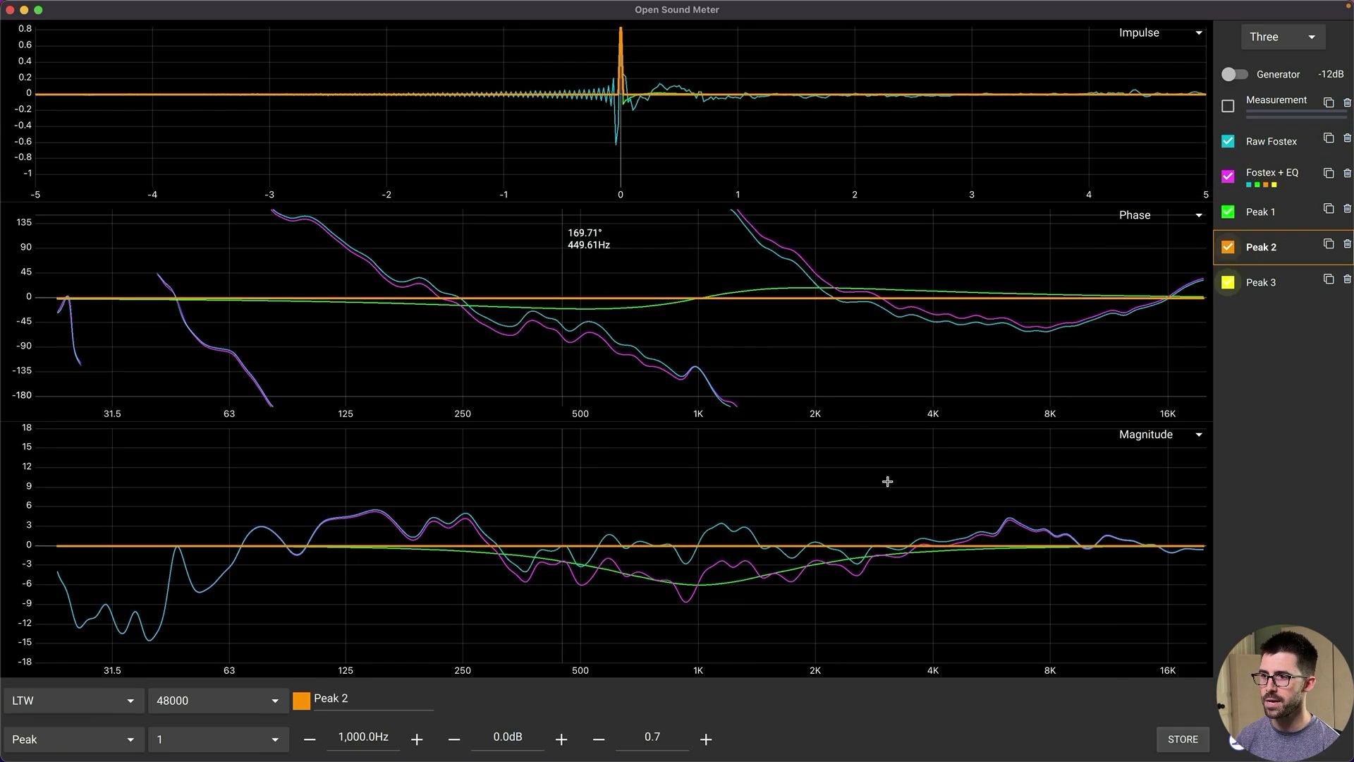
click(369, 738)
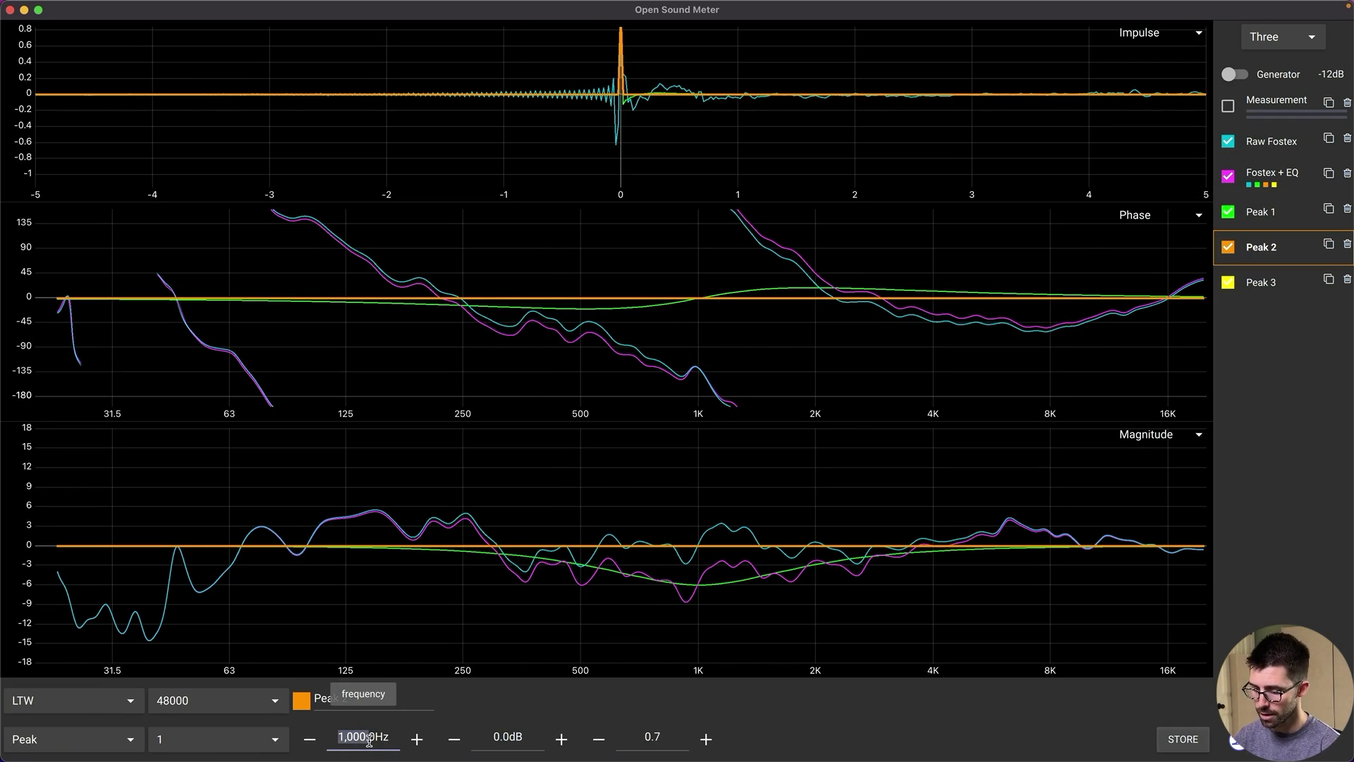
click(517, 738)
click(526, 735)
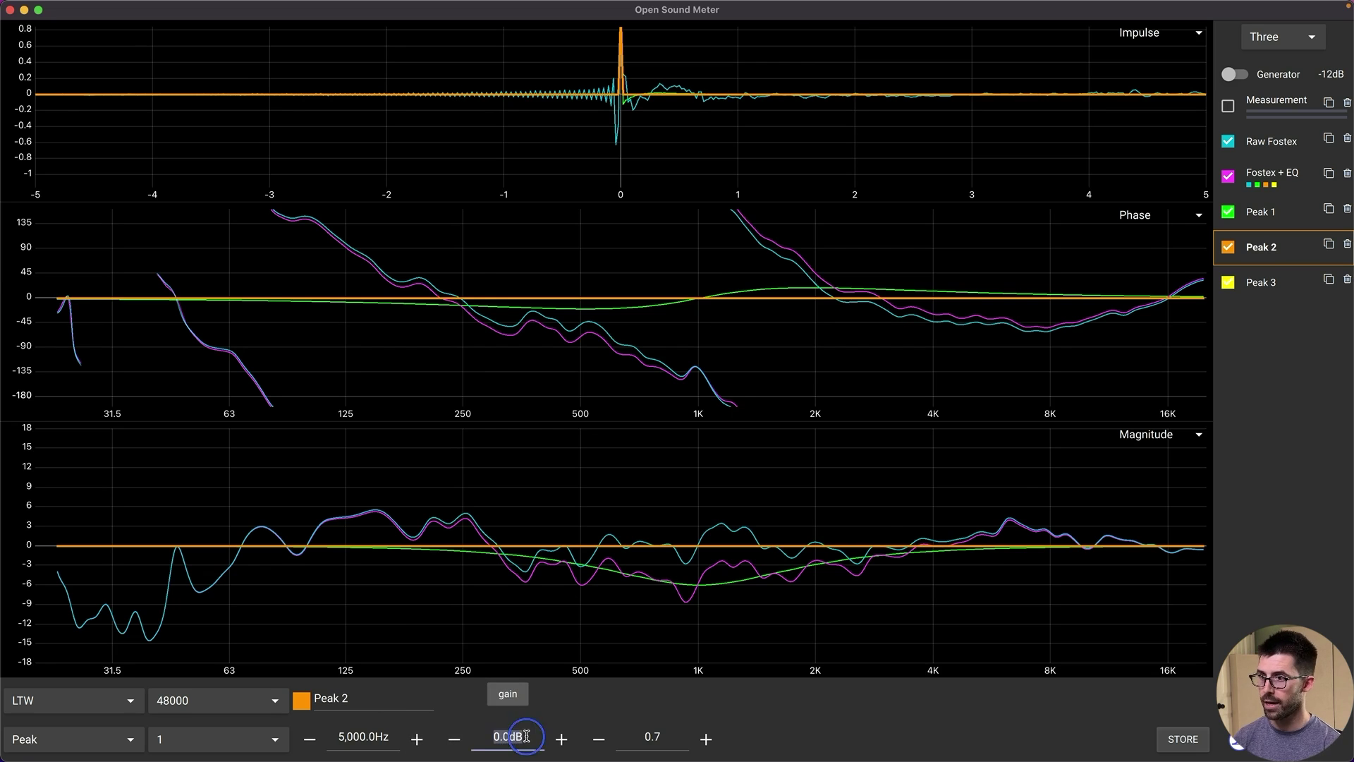
text(6)
key(Return)
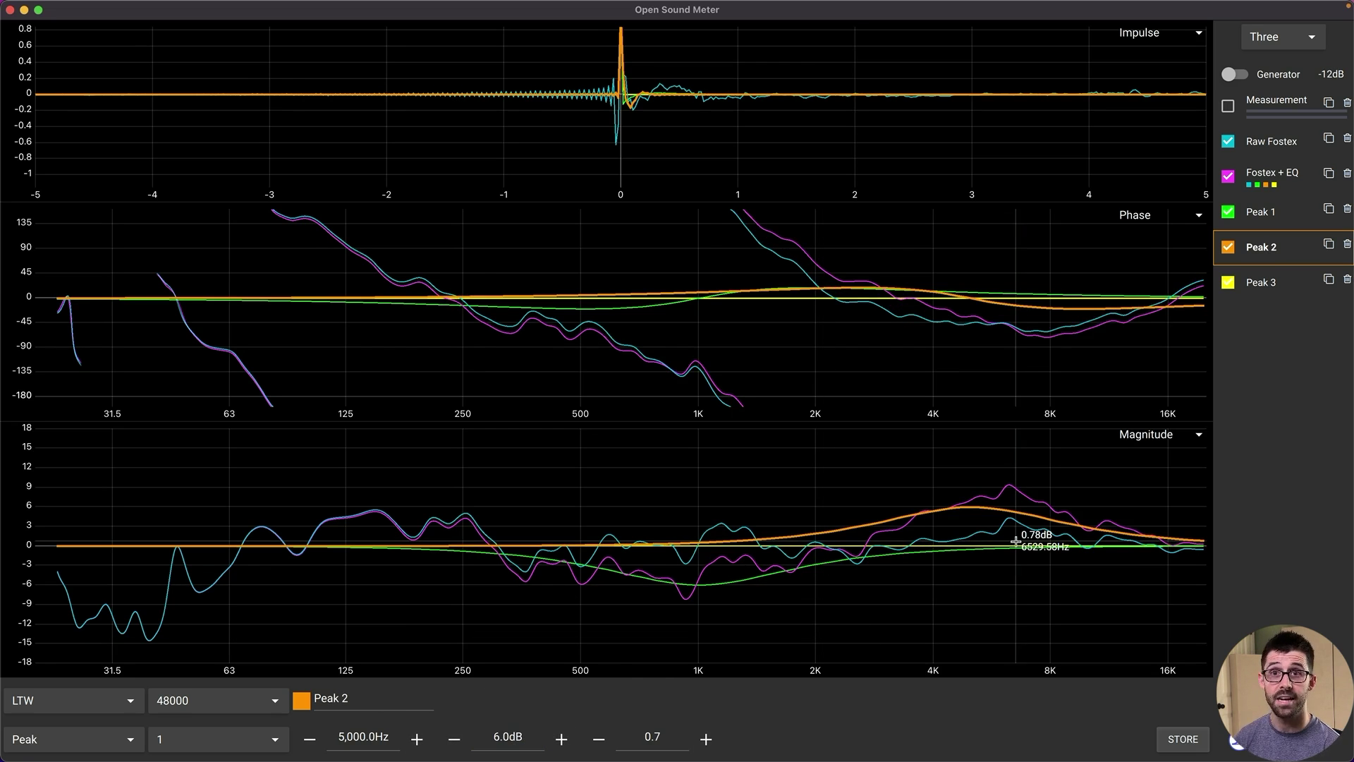
Set Peak 3 to a -6 dB cut at 500 Hz
click(1263, 283)
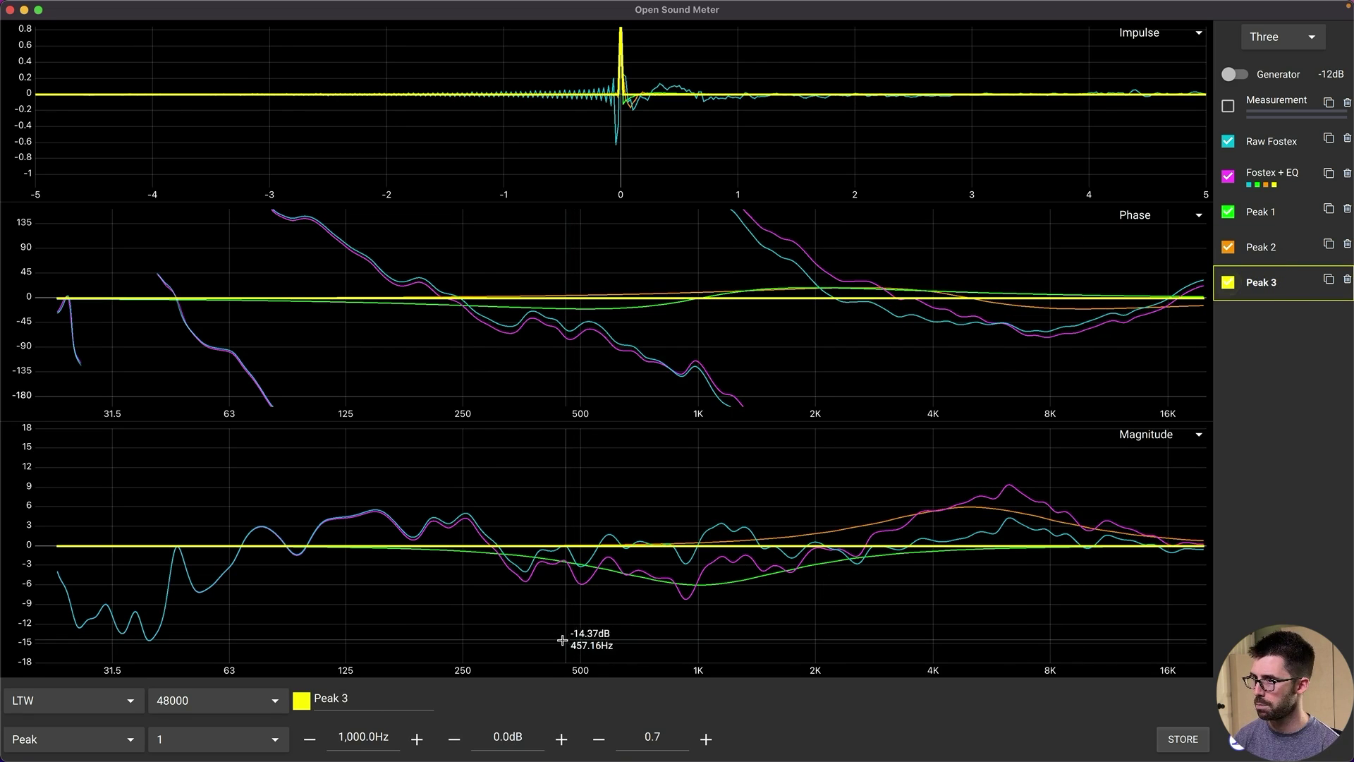
click(389, 732)
text(500)
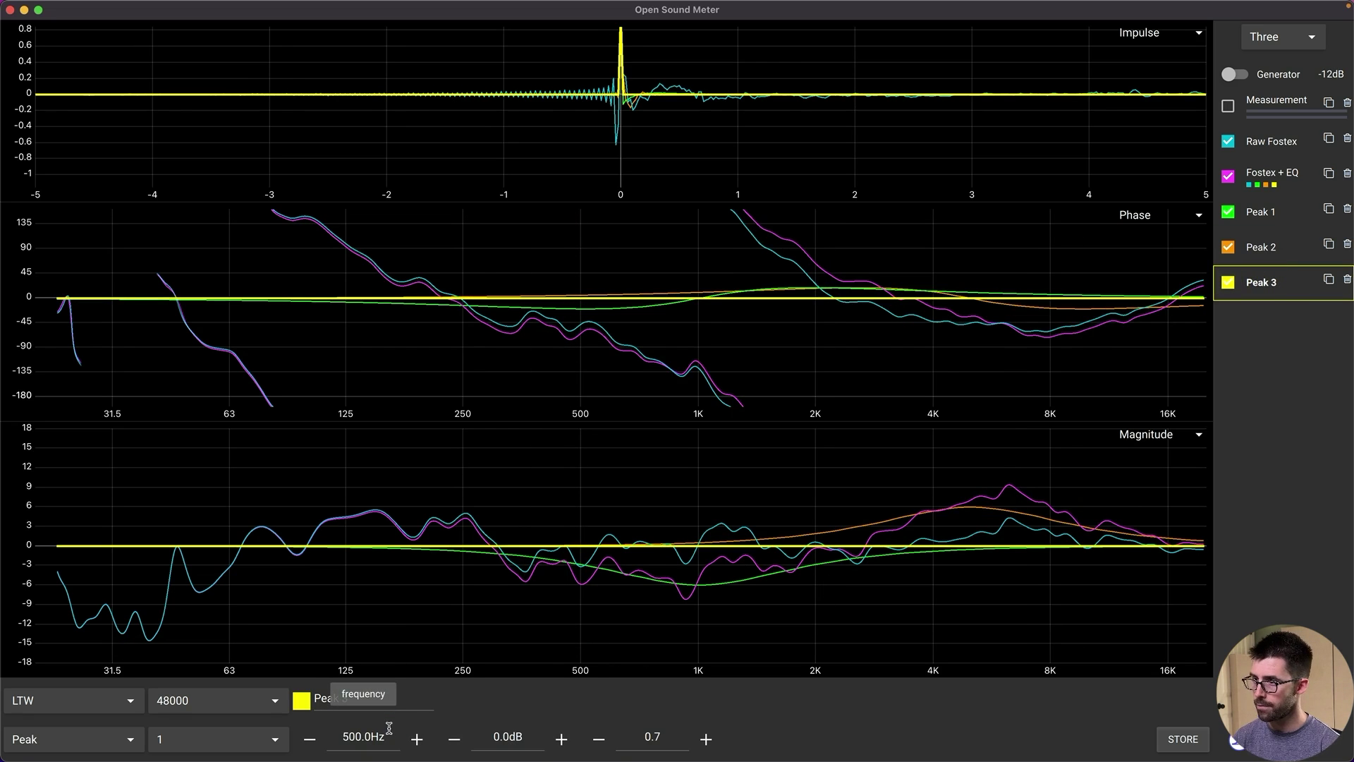
click(518, 737)
text(-6)
key(Return)
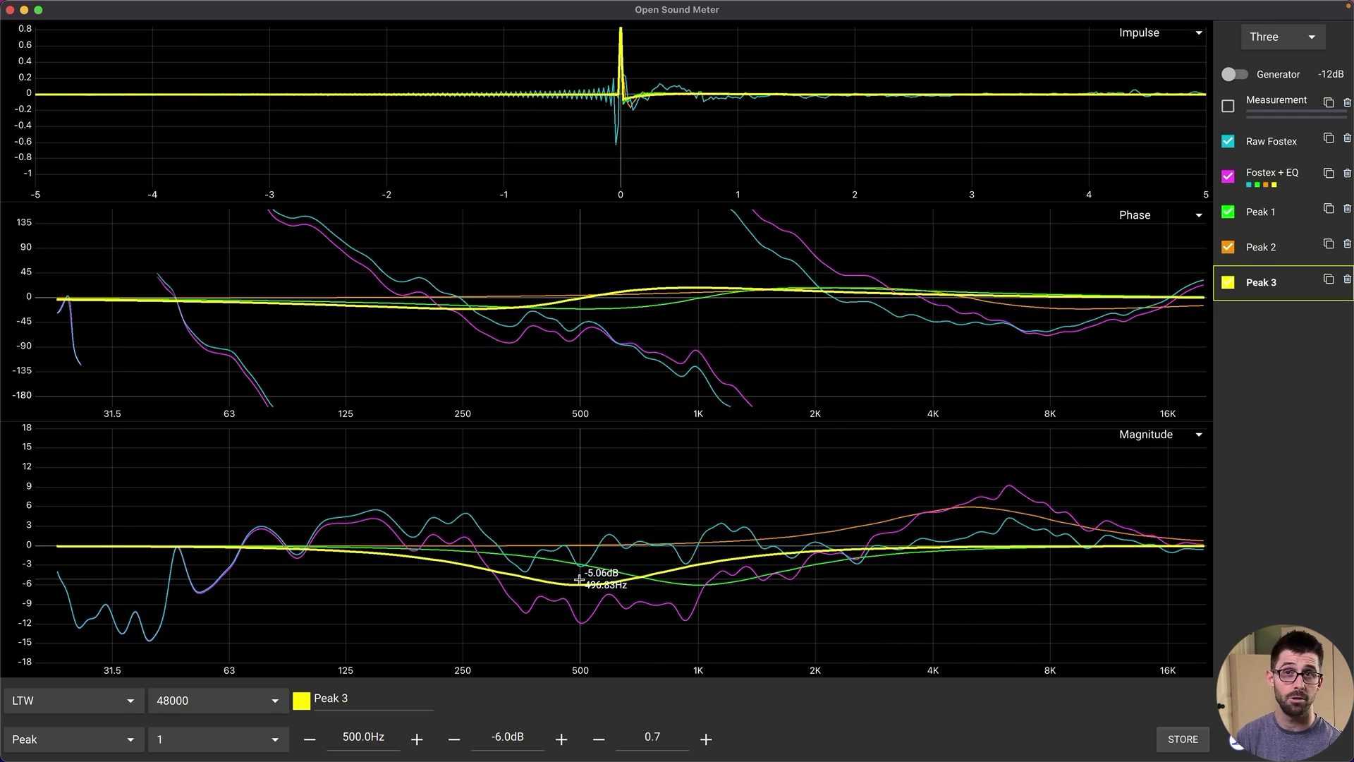
Reset the gains of Peak 3, Peak 2 and Peak 1 to 0.0 dB
double_click(526, 728)
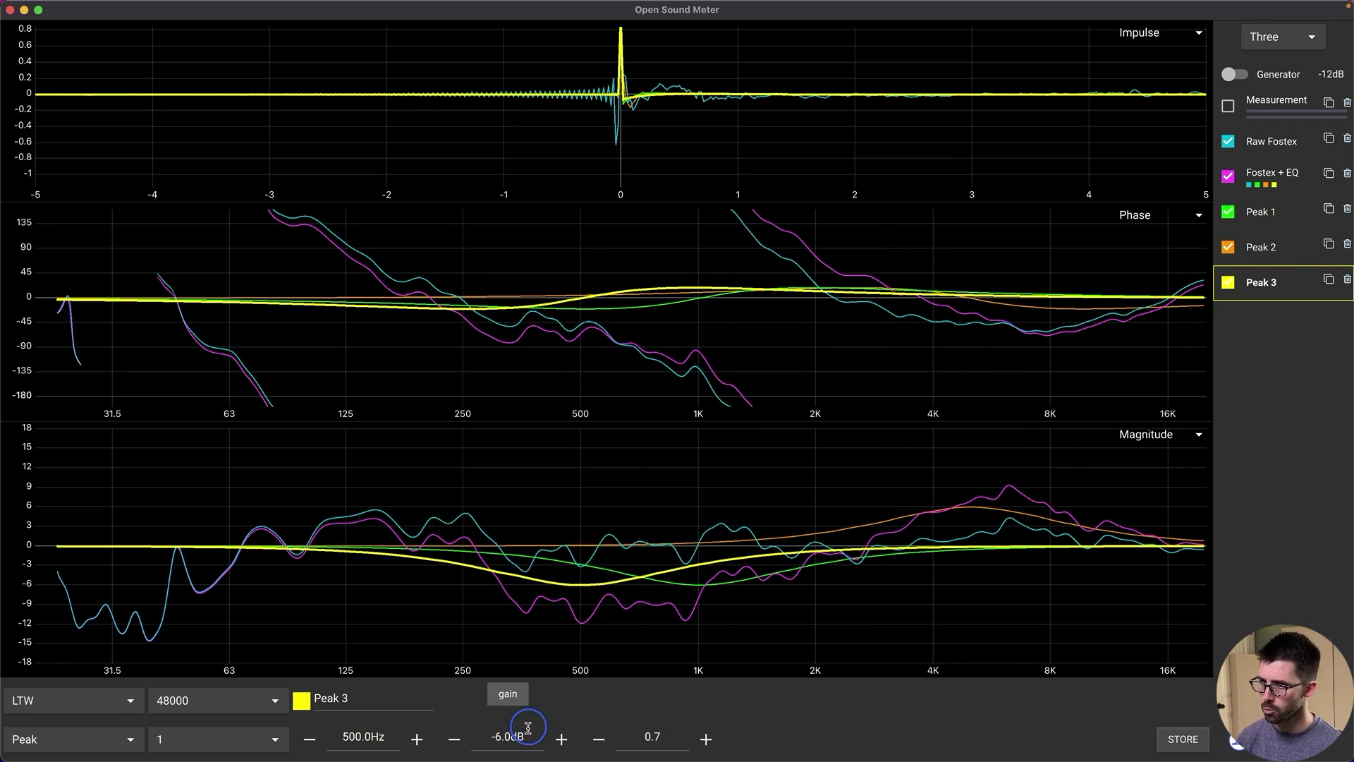
click(1282, 250)
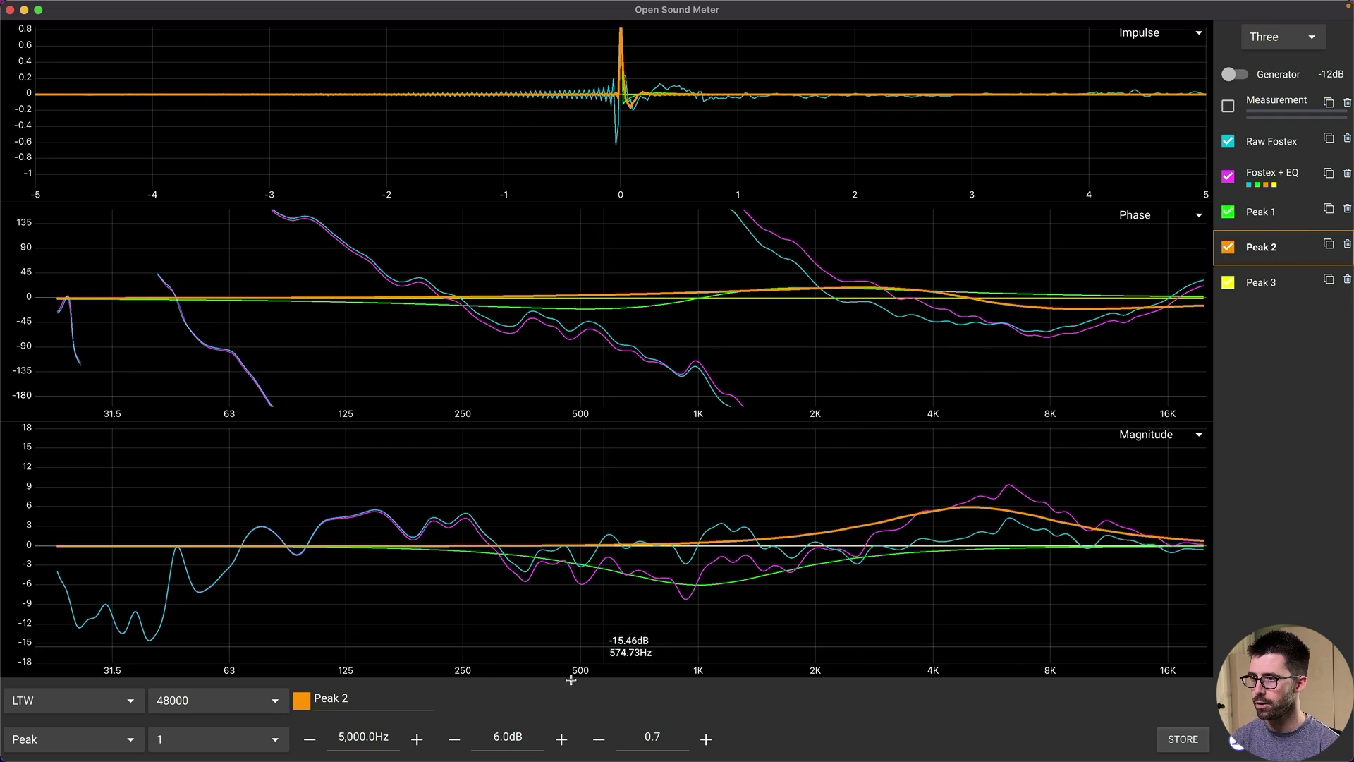
double_click(534, 732)
click(1282, 212)
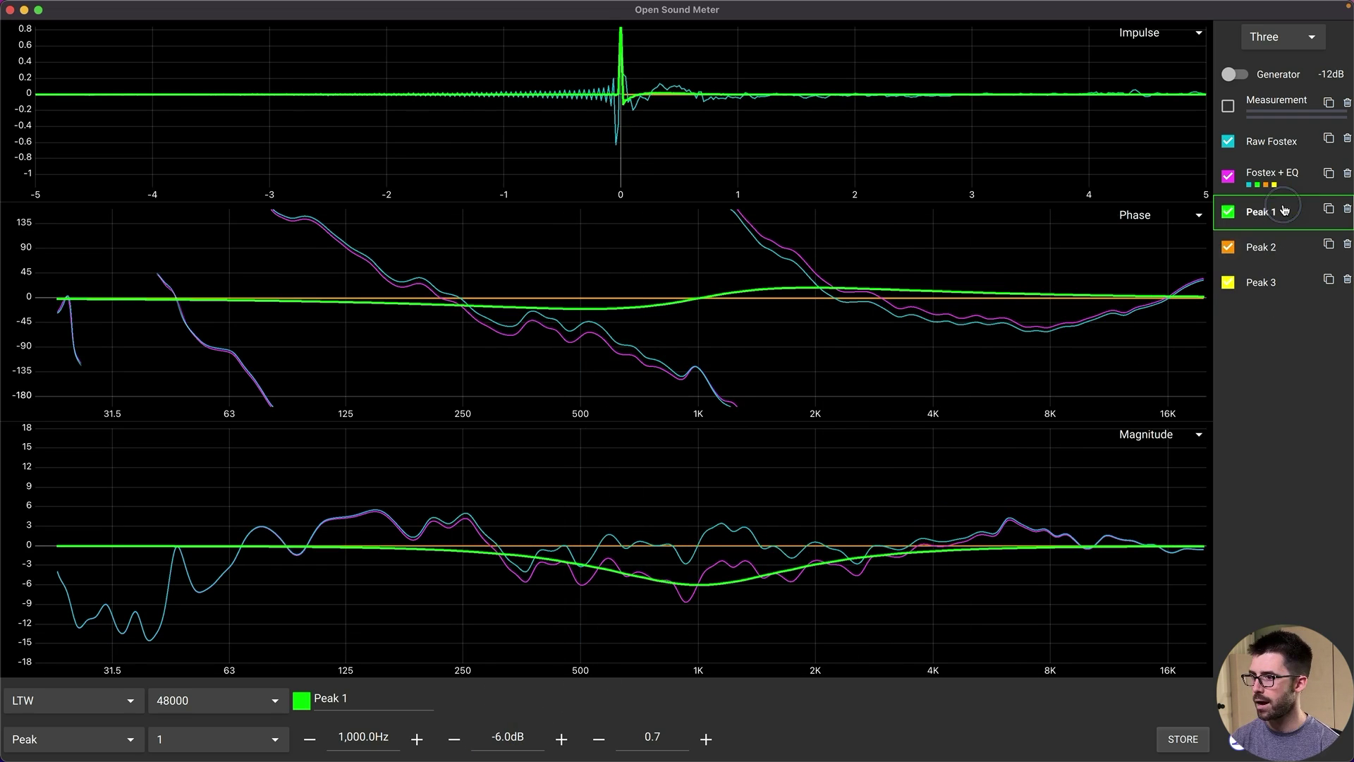
double_click(526, 729)
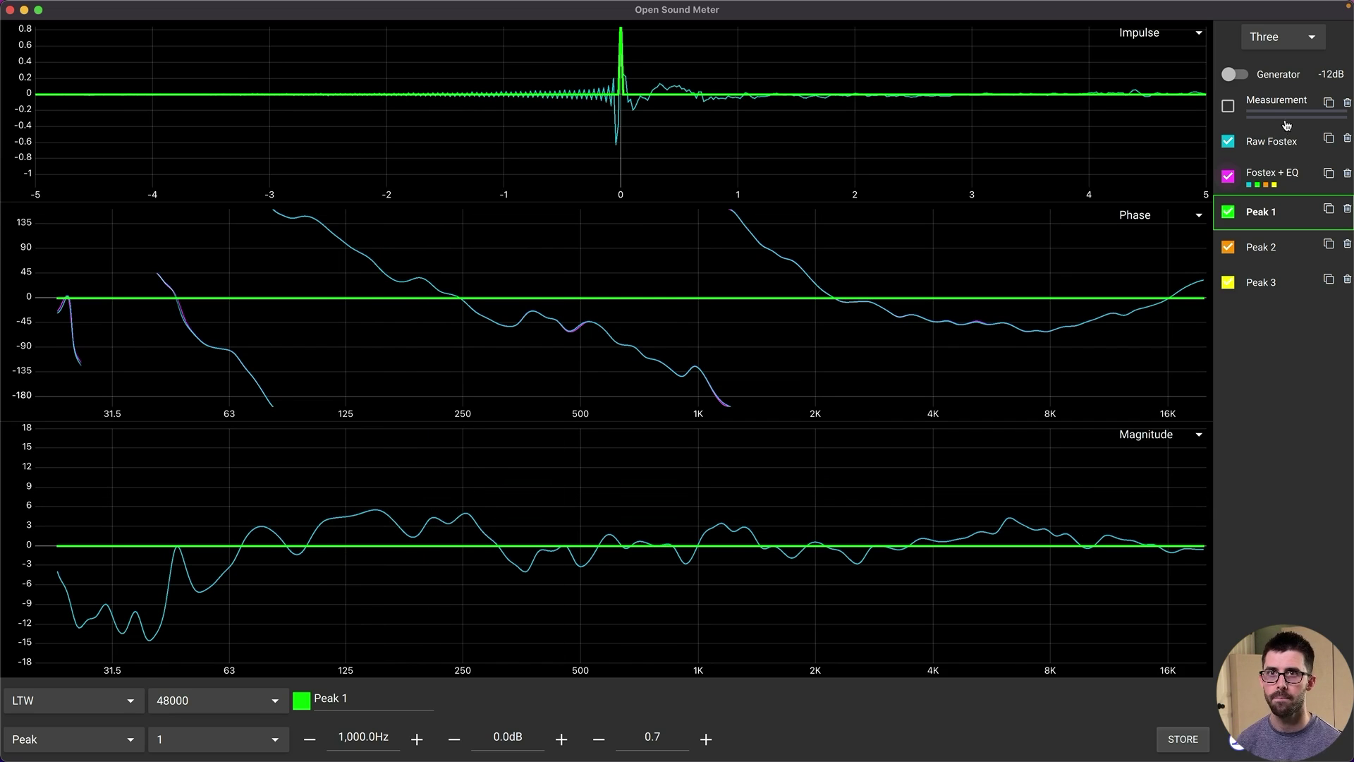
click(804, 520)
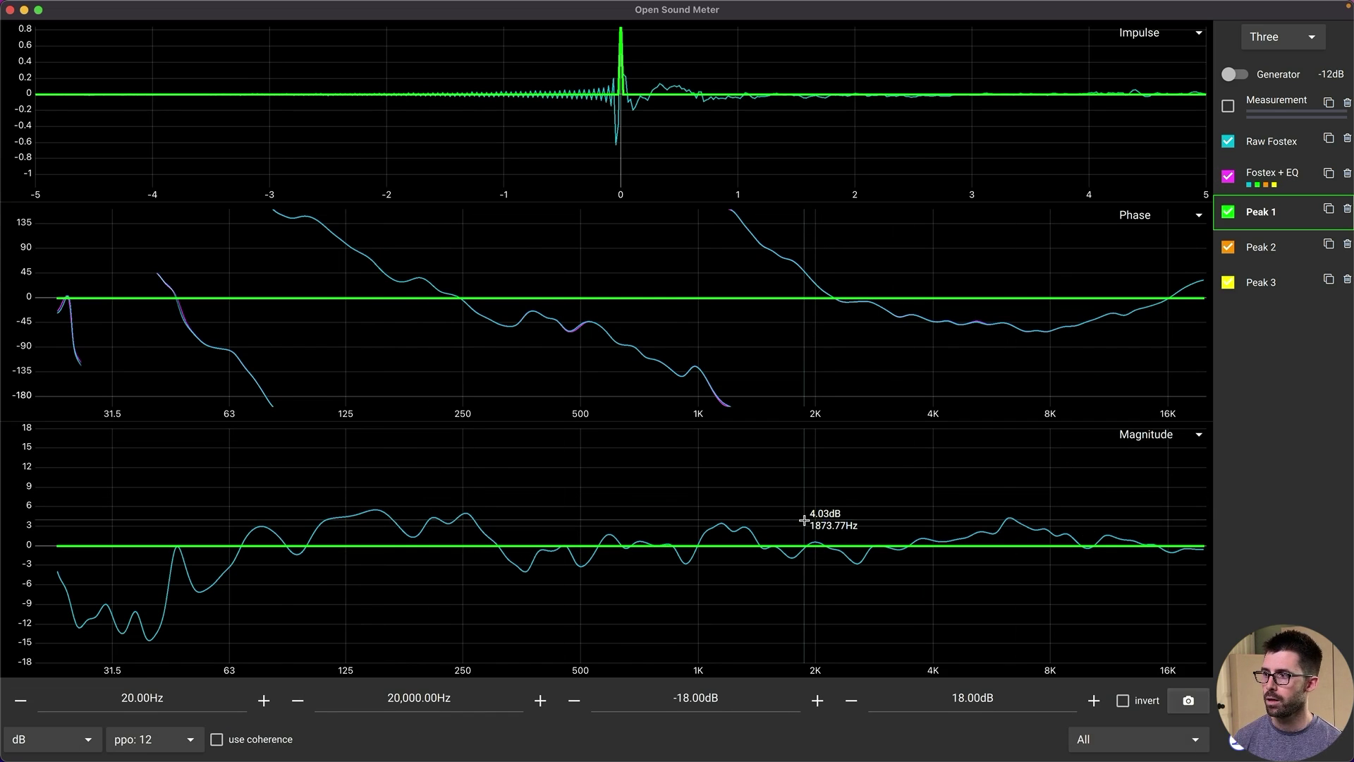
Choose ppo 1 smoothing for the magnitude graph, then return to Peak 1's settings
click(152, 741)
click(156, 568)
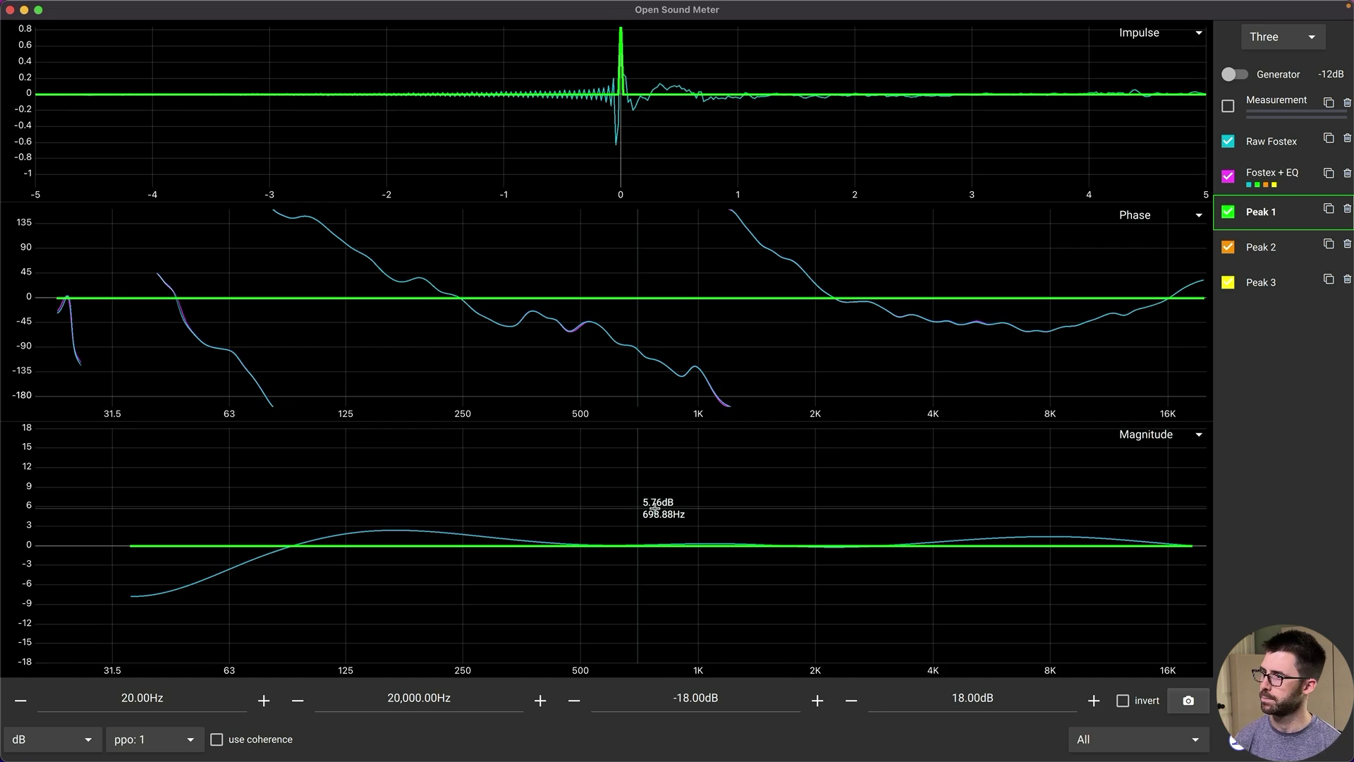
click(679, 610)
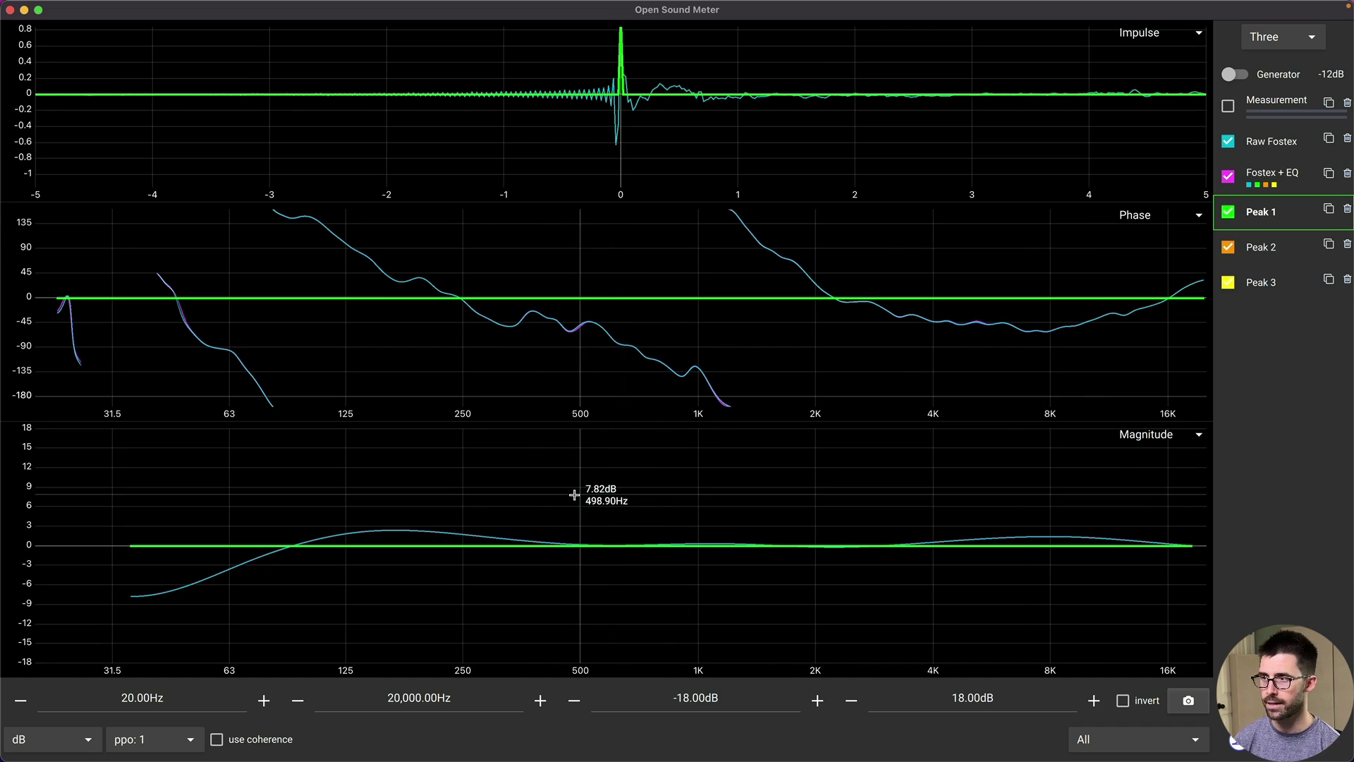
click(1283, 213)
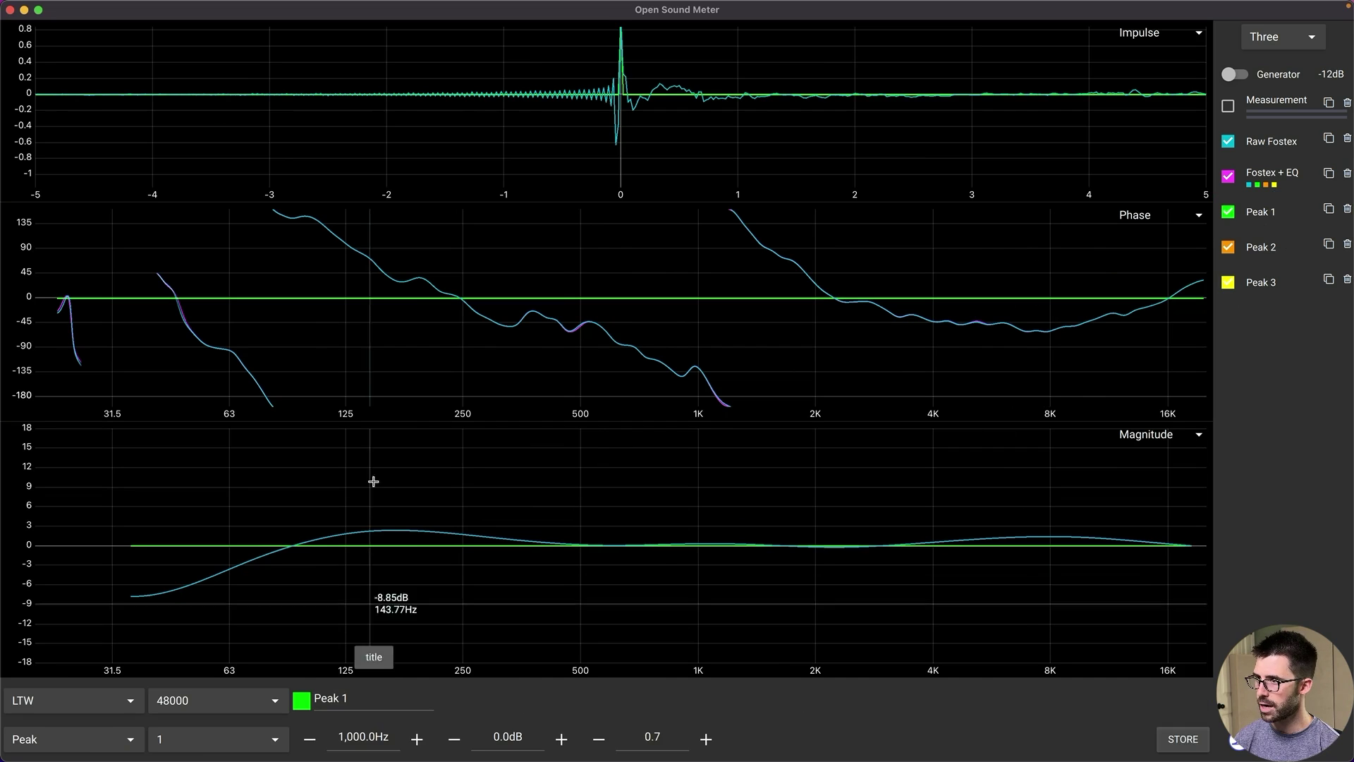
Set Peak 1 to 170 Hz with a -2.5 dB gain
click(364, 738)
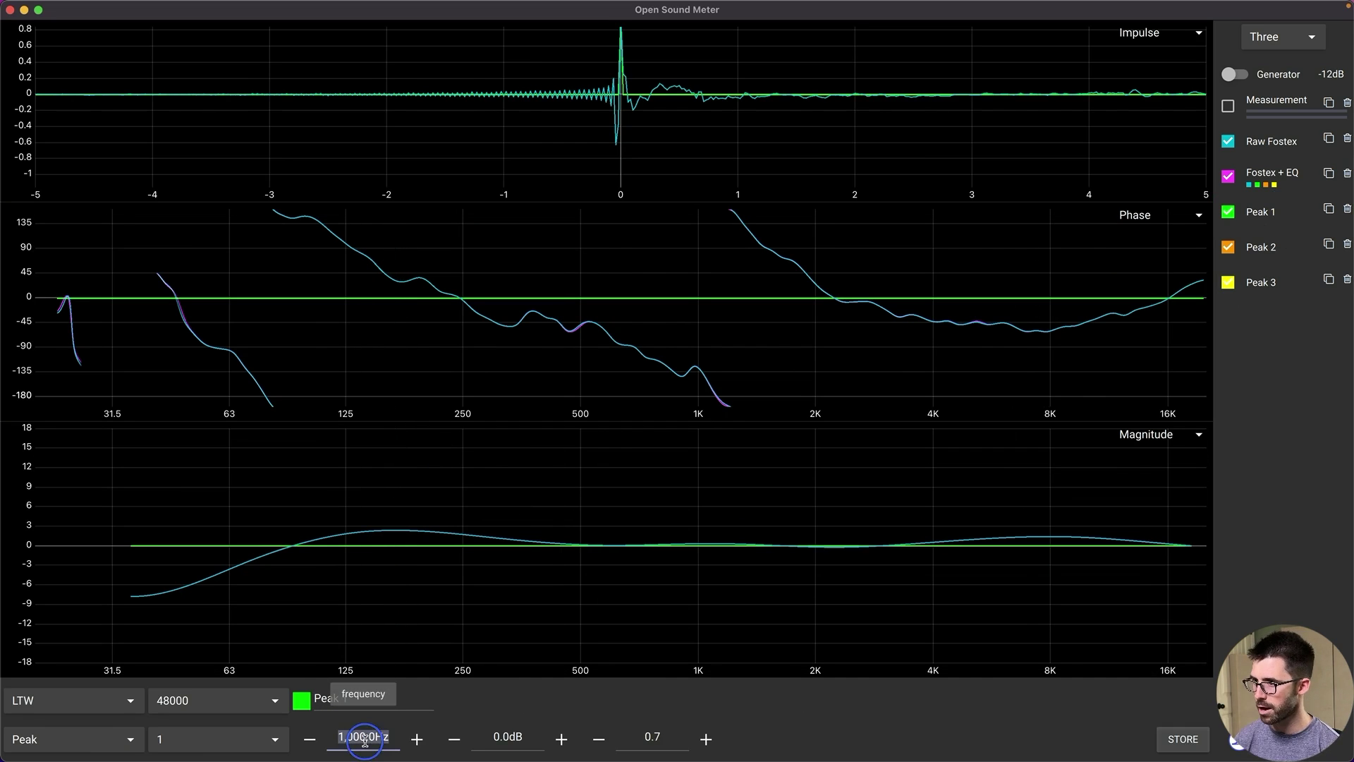
text(170)
key(Return)
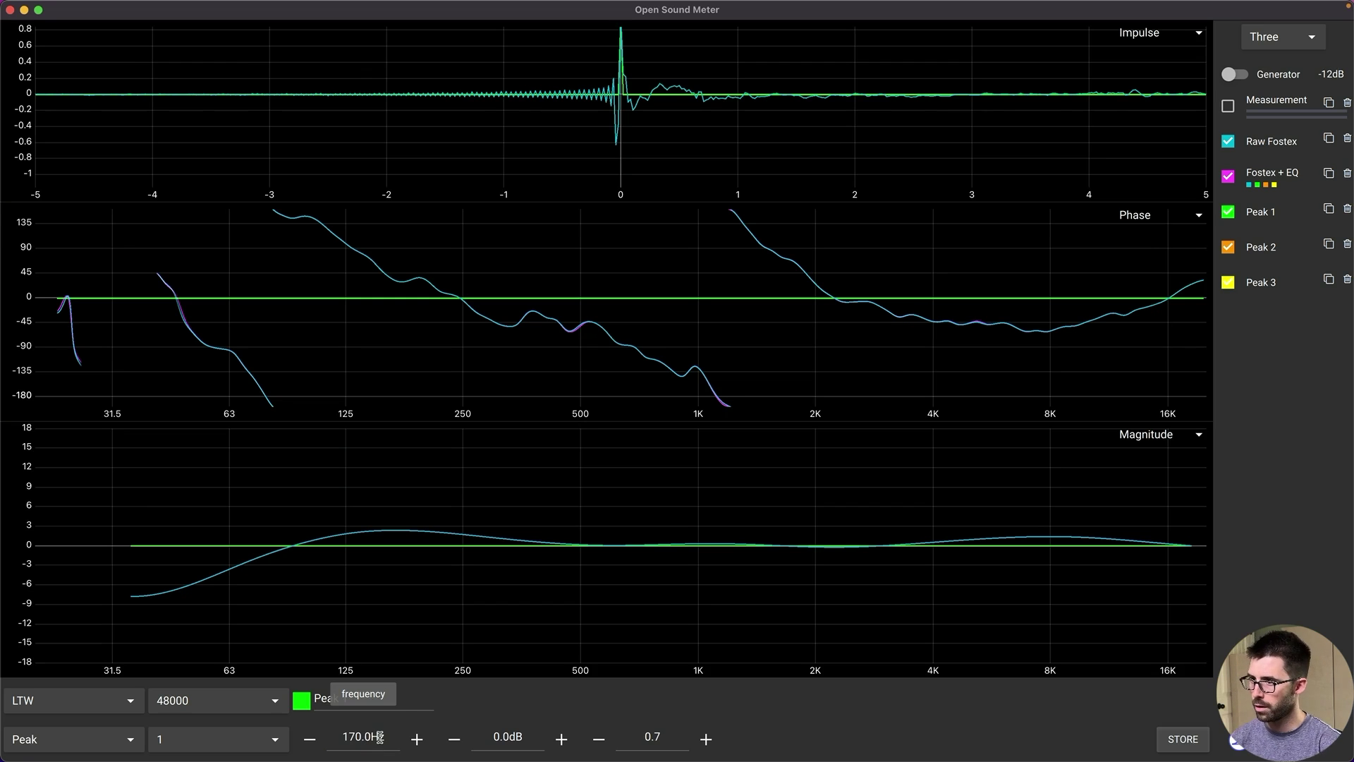
click(520, 735)
text(-2)
key(Return)
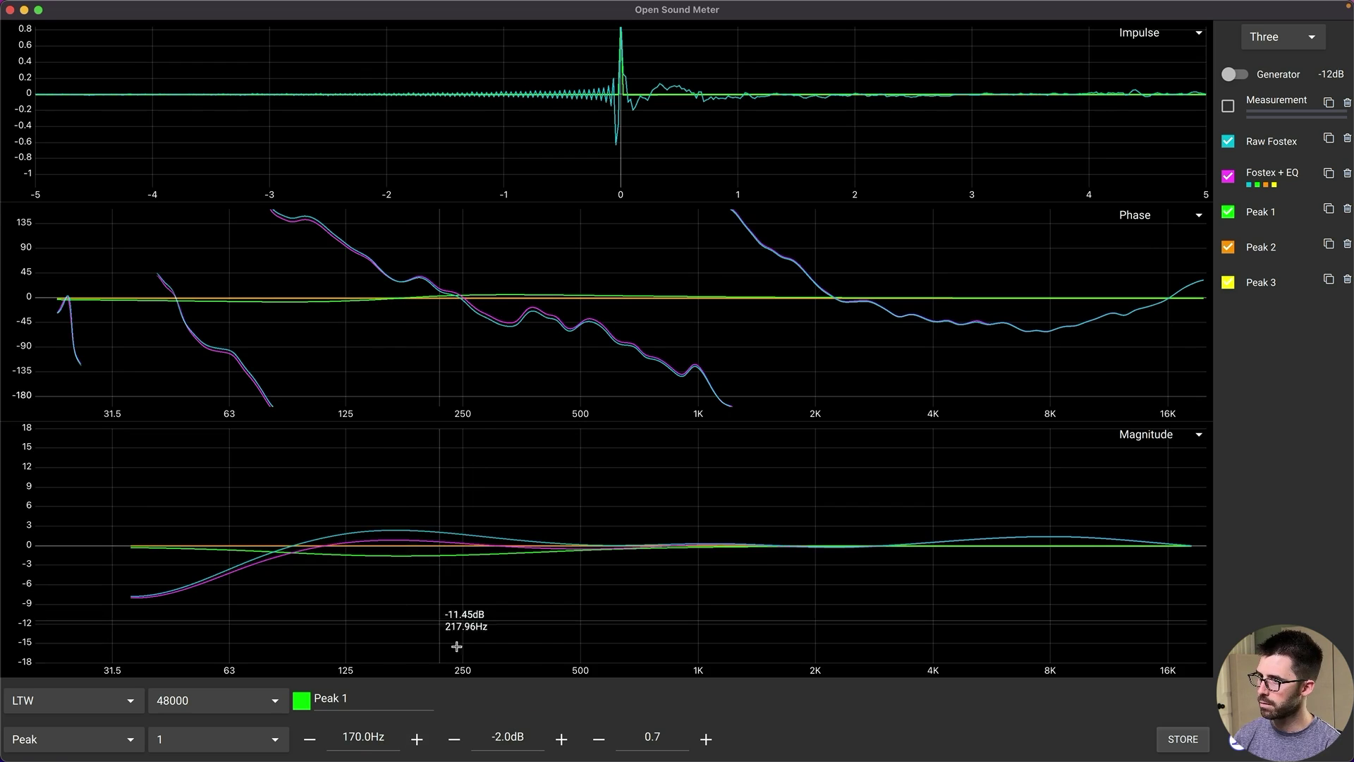
click(525, 733)
text(-2.5)
key(Return)
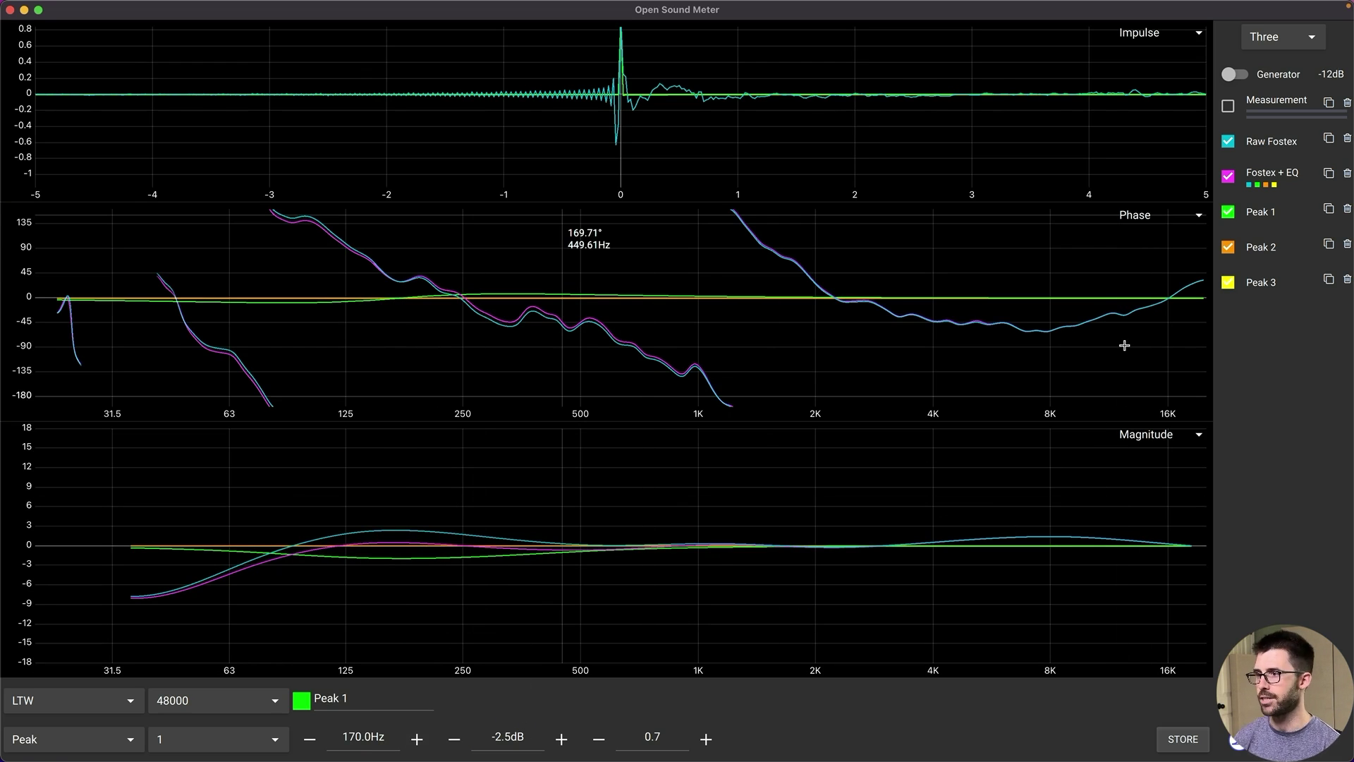
click(1266, 176)
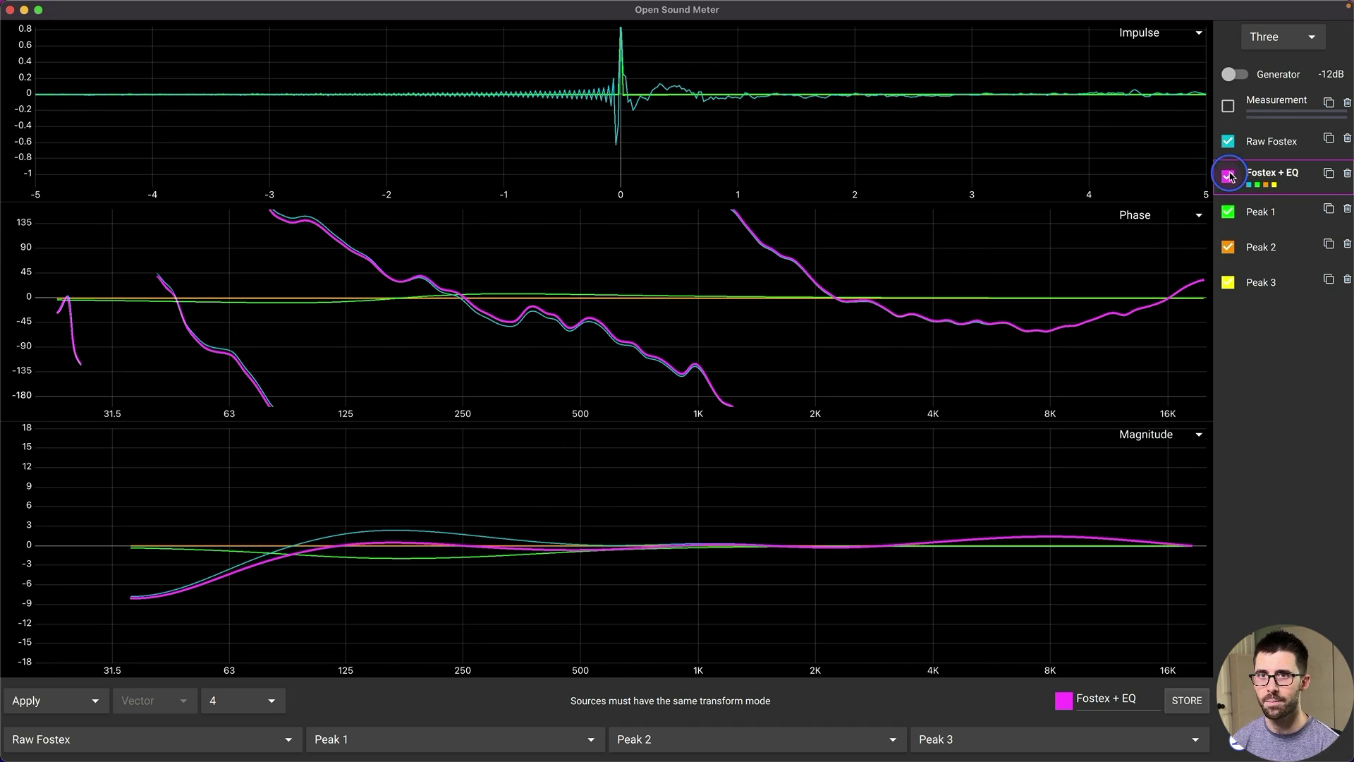
Hide Fostex + EQ, Peak 2 and Peak 3, and flip the Raw Fostex magnitude curve
click(1229, 175)
click(1228, 247)
click(1228, 282)
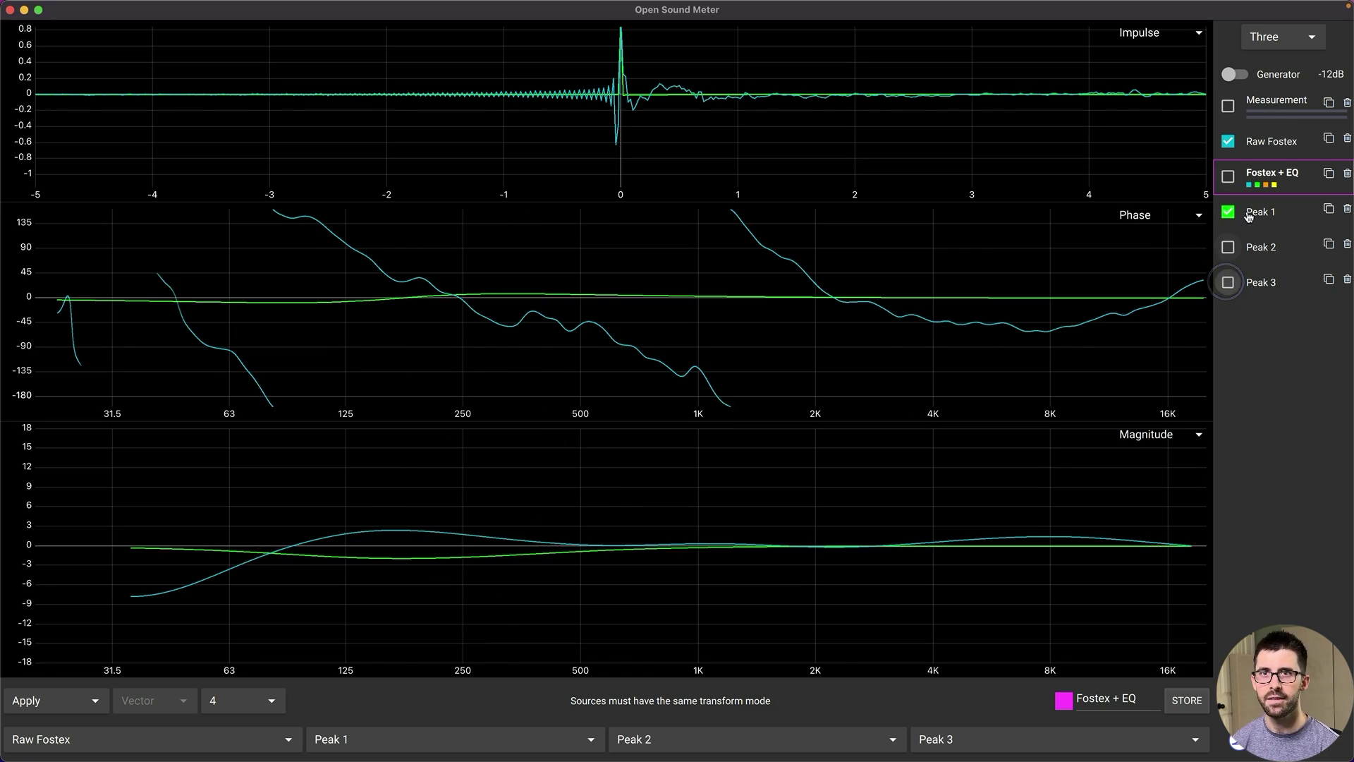
click(1265, 139)
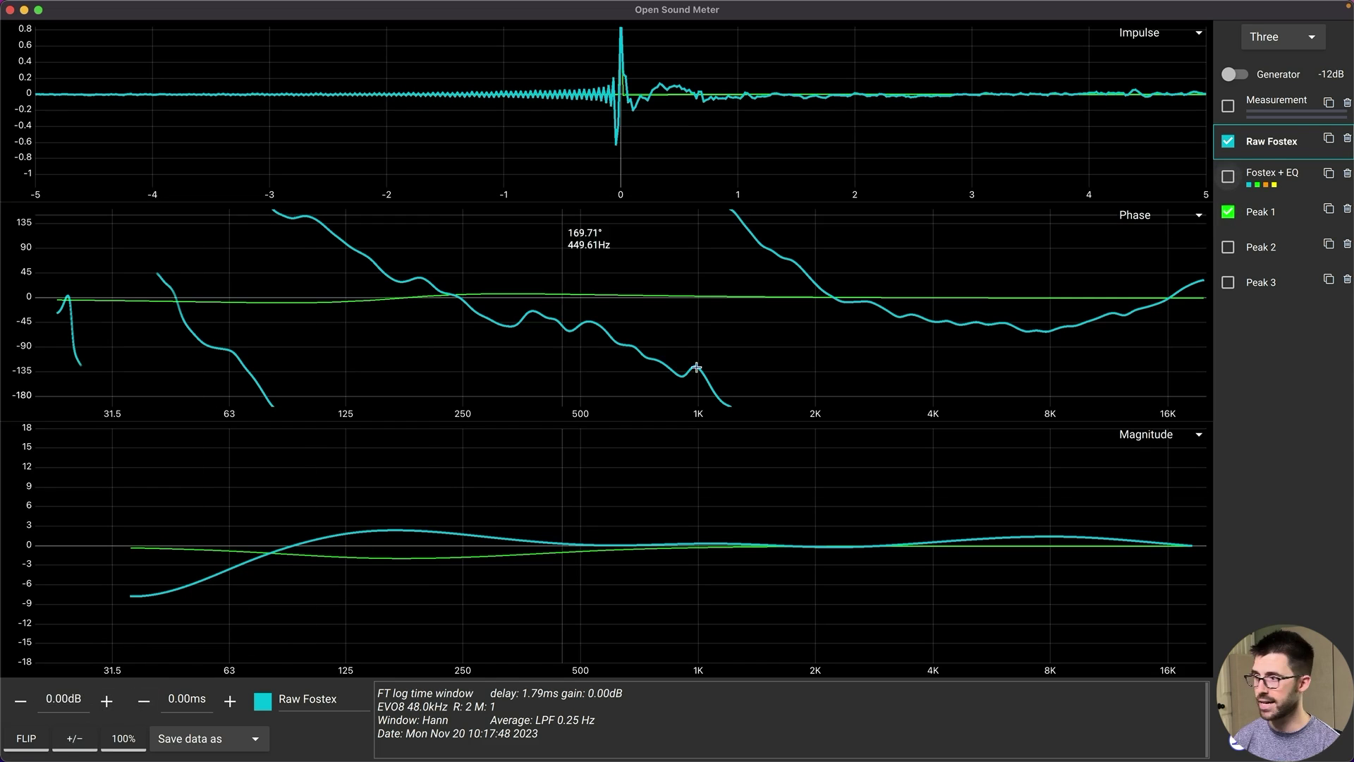
click(24, 745)
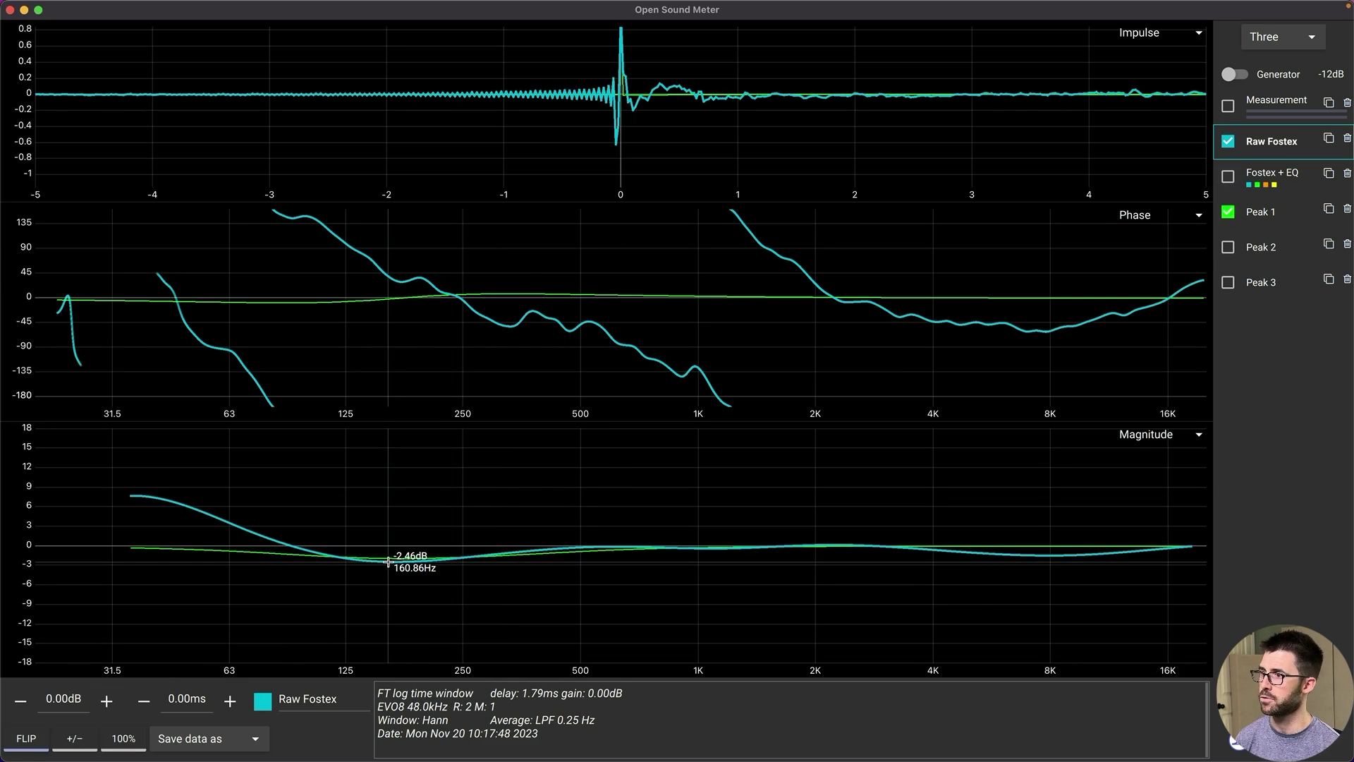
click(1262, 208)
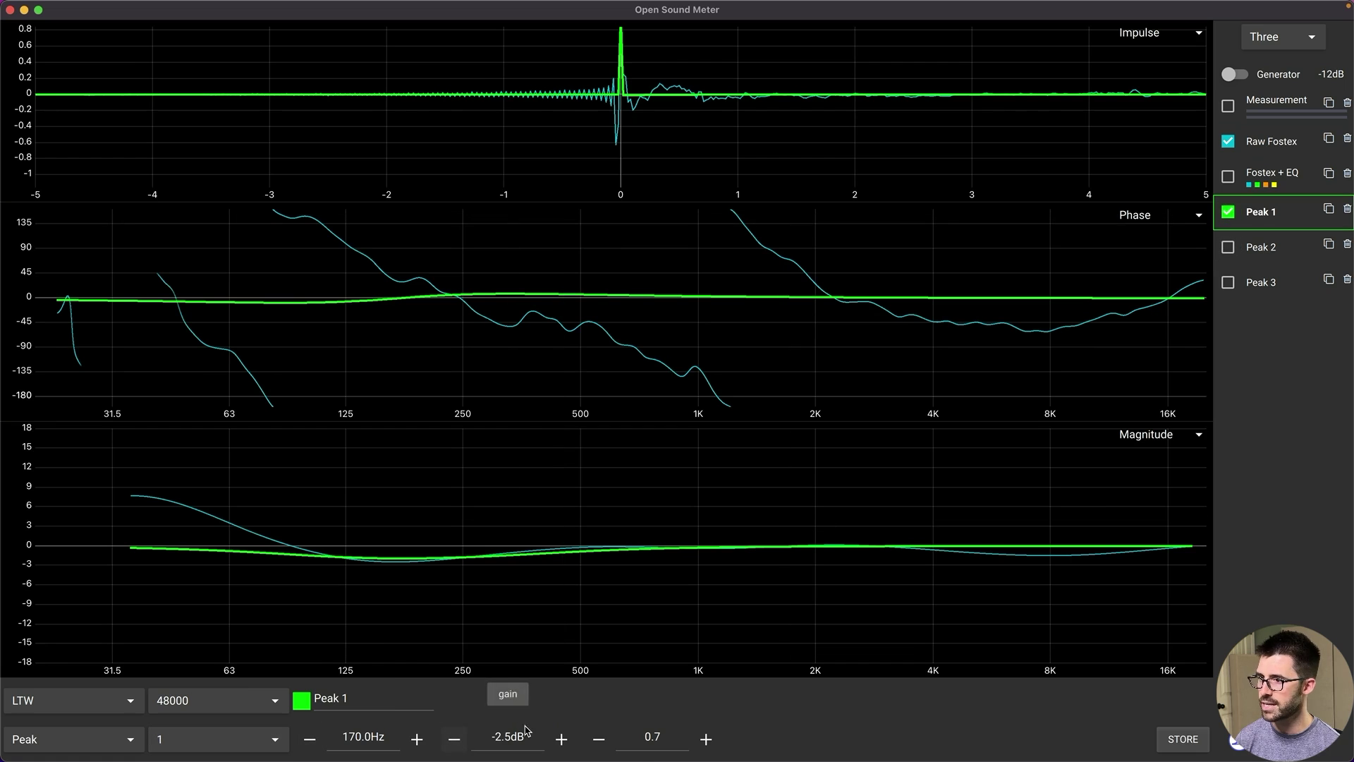
Try Peak 1 Q values of 0.8, 0.5 and 0.8 again
click(668, 734)
text(0.8)
key(Return)
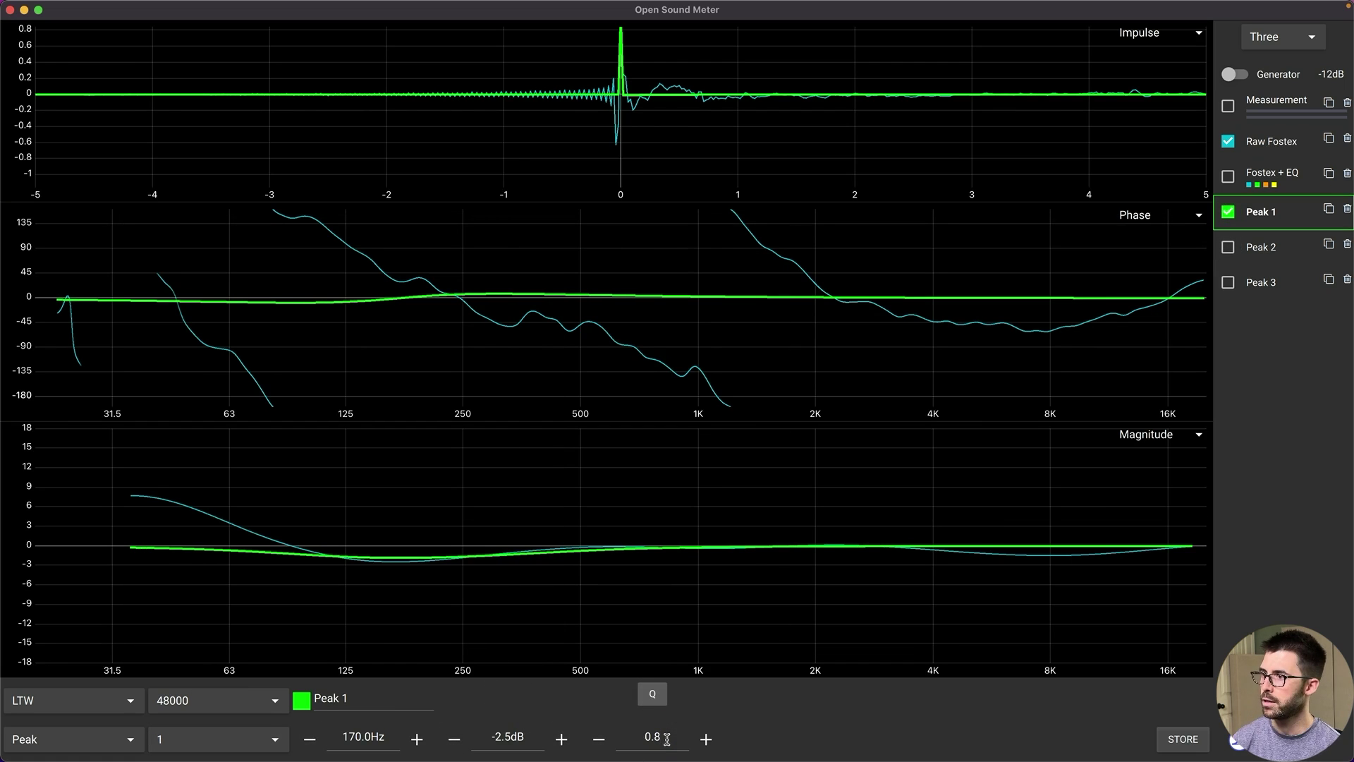
click(667, 738)
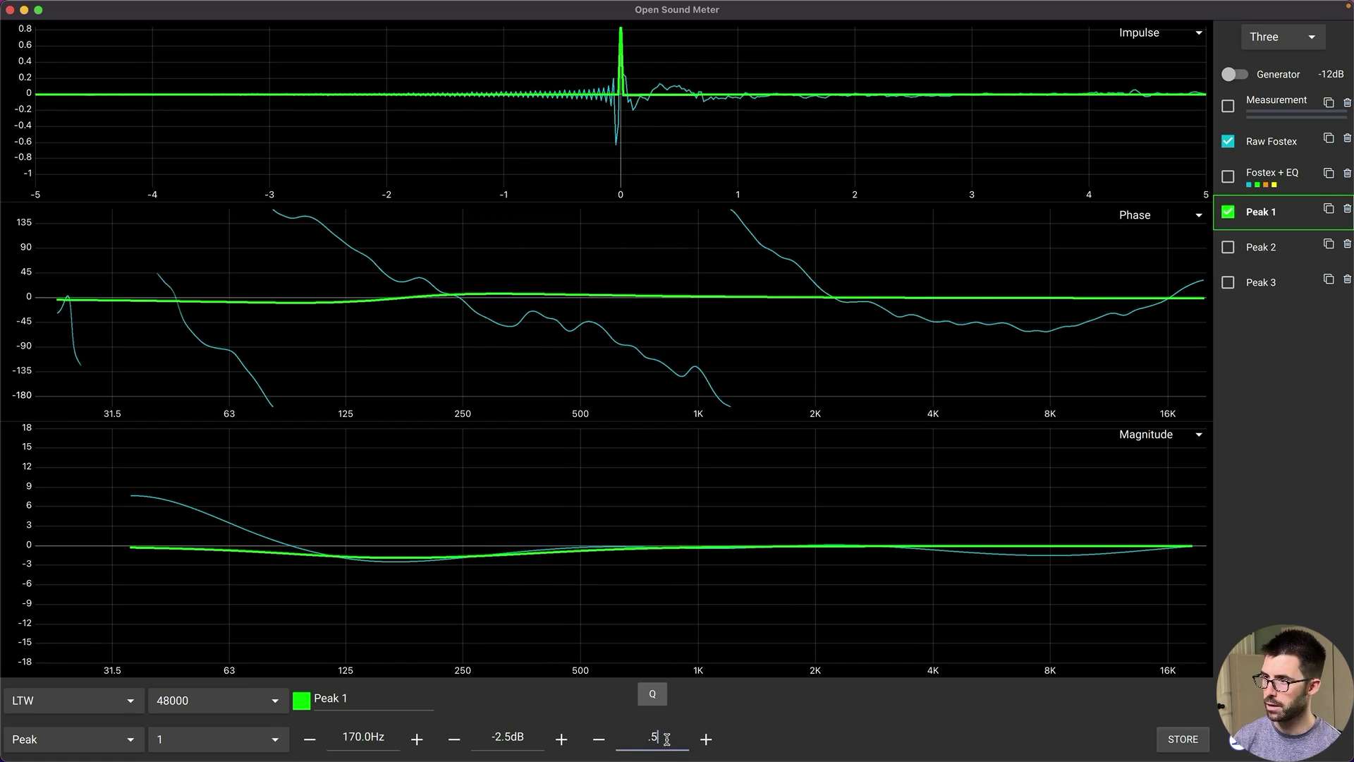
key(Return)
click(667, 739)
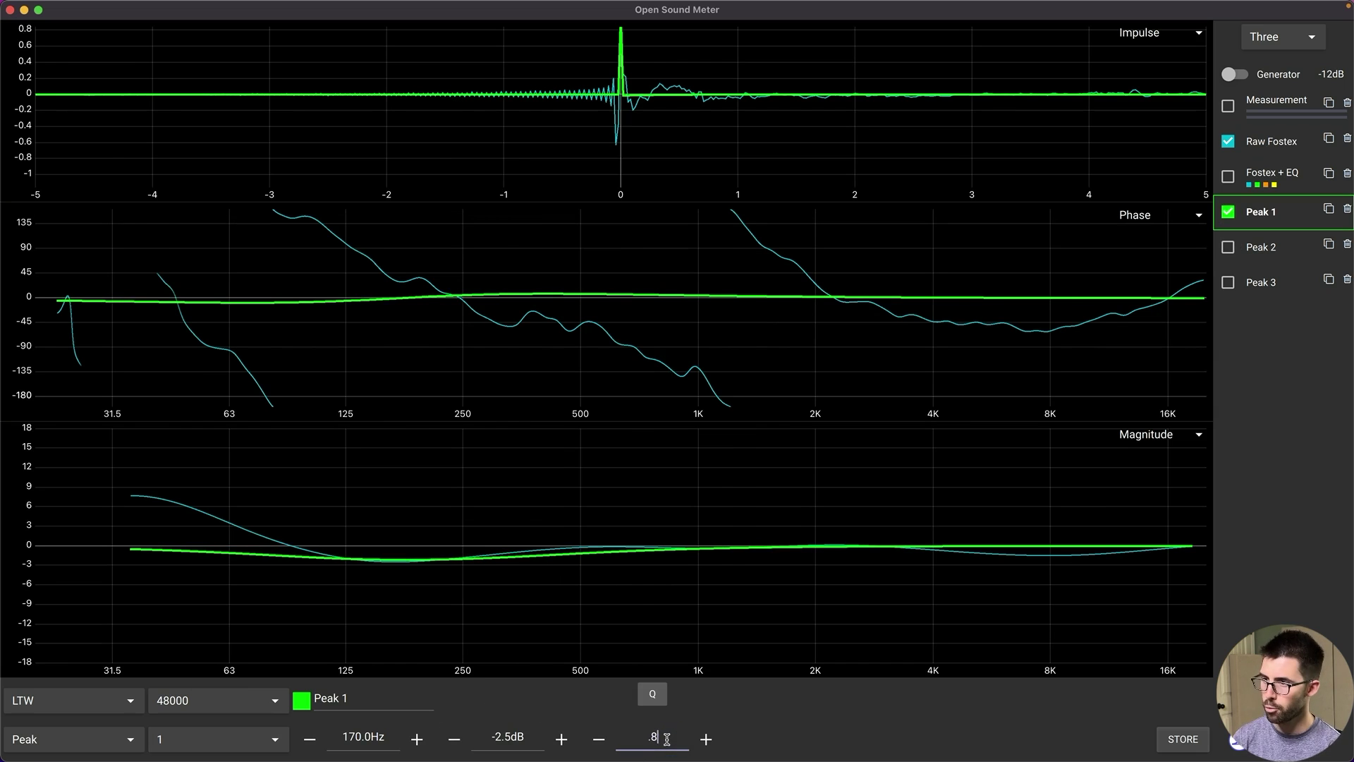
key(Return)
Settle Peak 1 at Q 0.9 with a -3.5 dB gain, after trying -3 dB
click(527, 736)
text(-3)
key(Return)
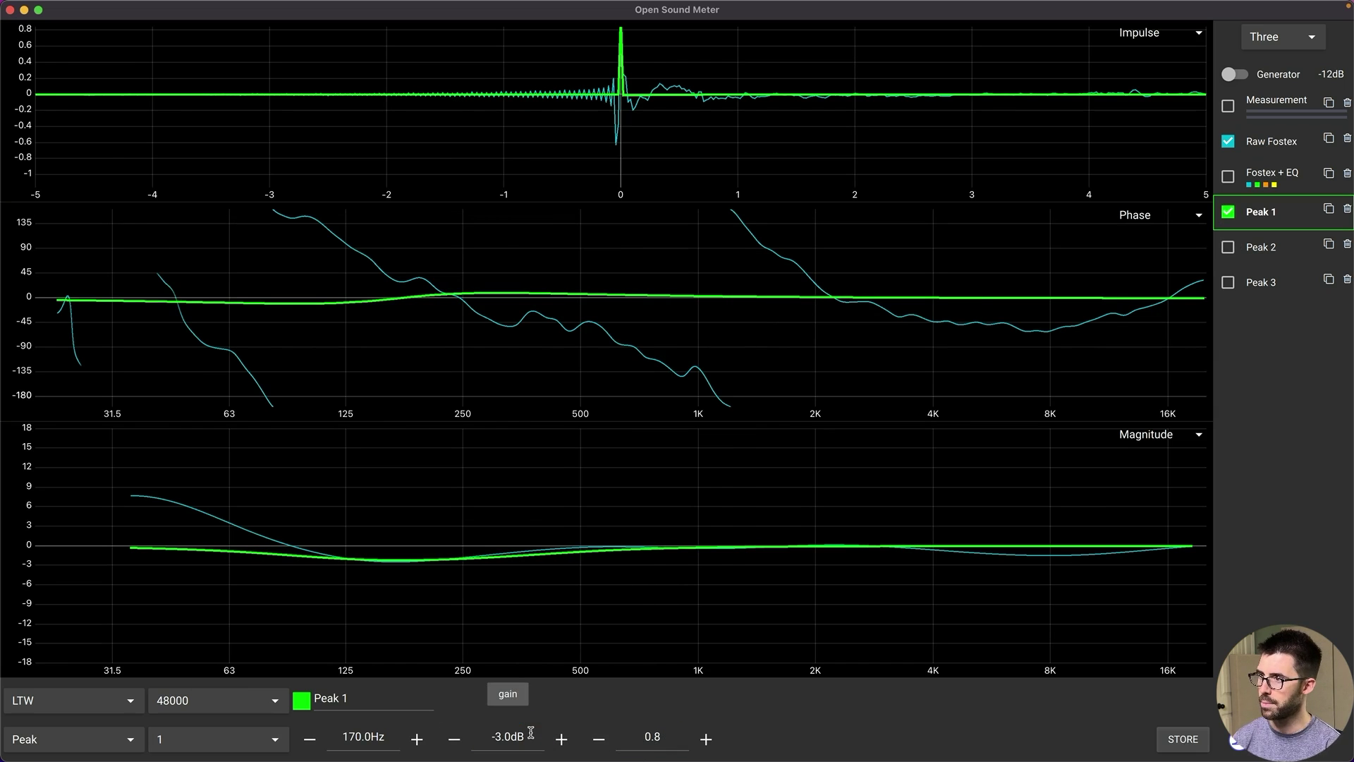
click(674, 742)
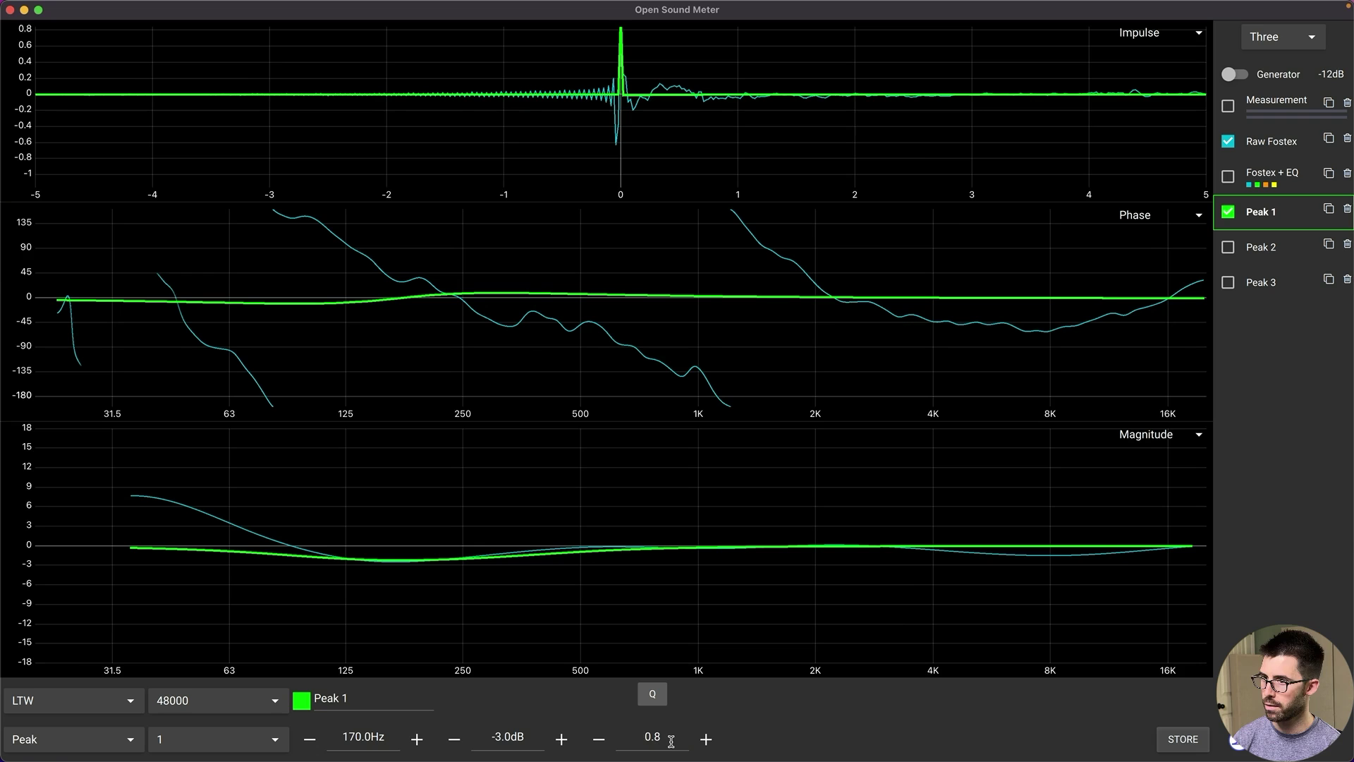
click(670, 741)
key(Return)
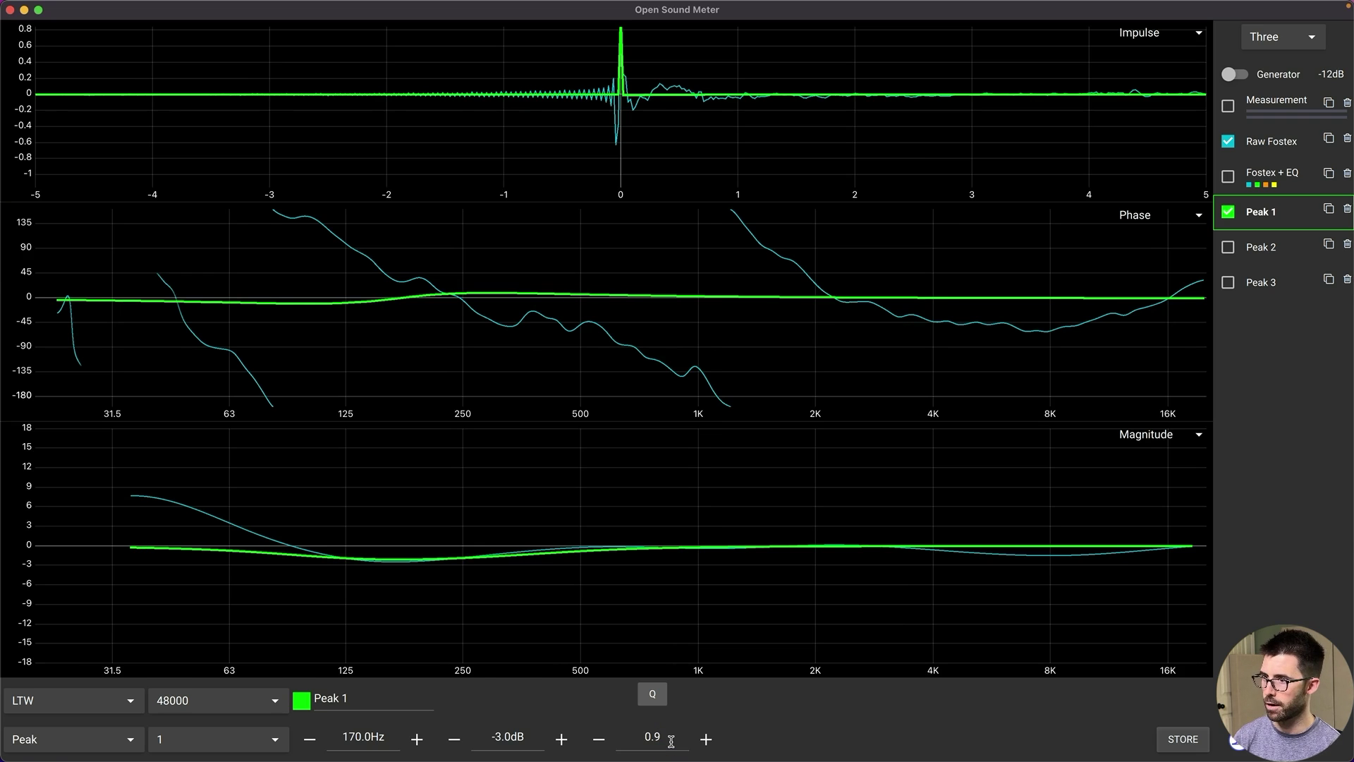
click(512, 737)
text(-3.5)
key(Return)
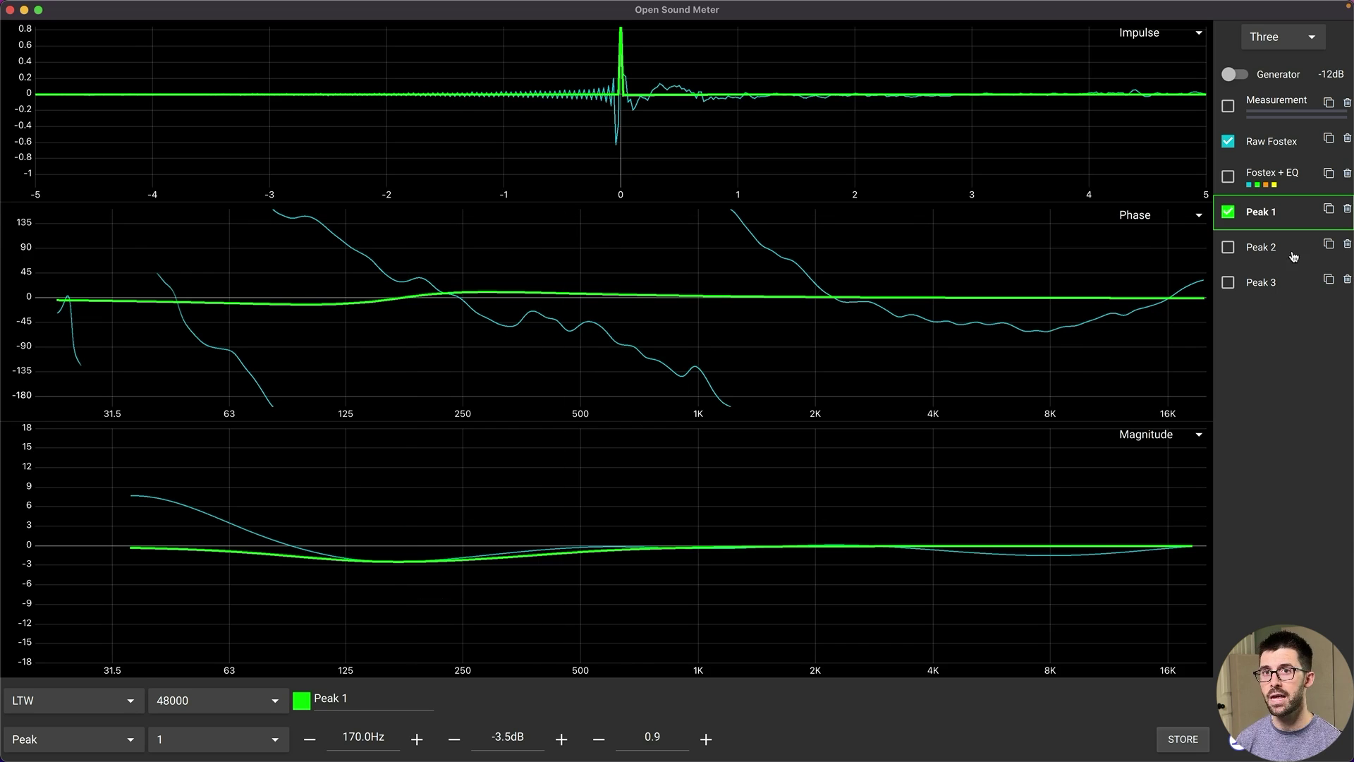
click(1269, 249)
Enable Peak 2 and set it to 8,000 Hz with -2 dB gain
click(1228, 248)
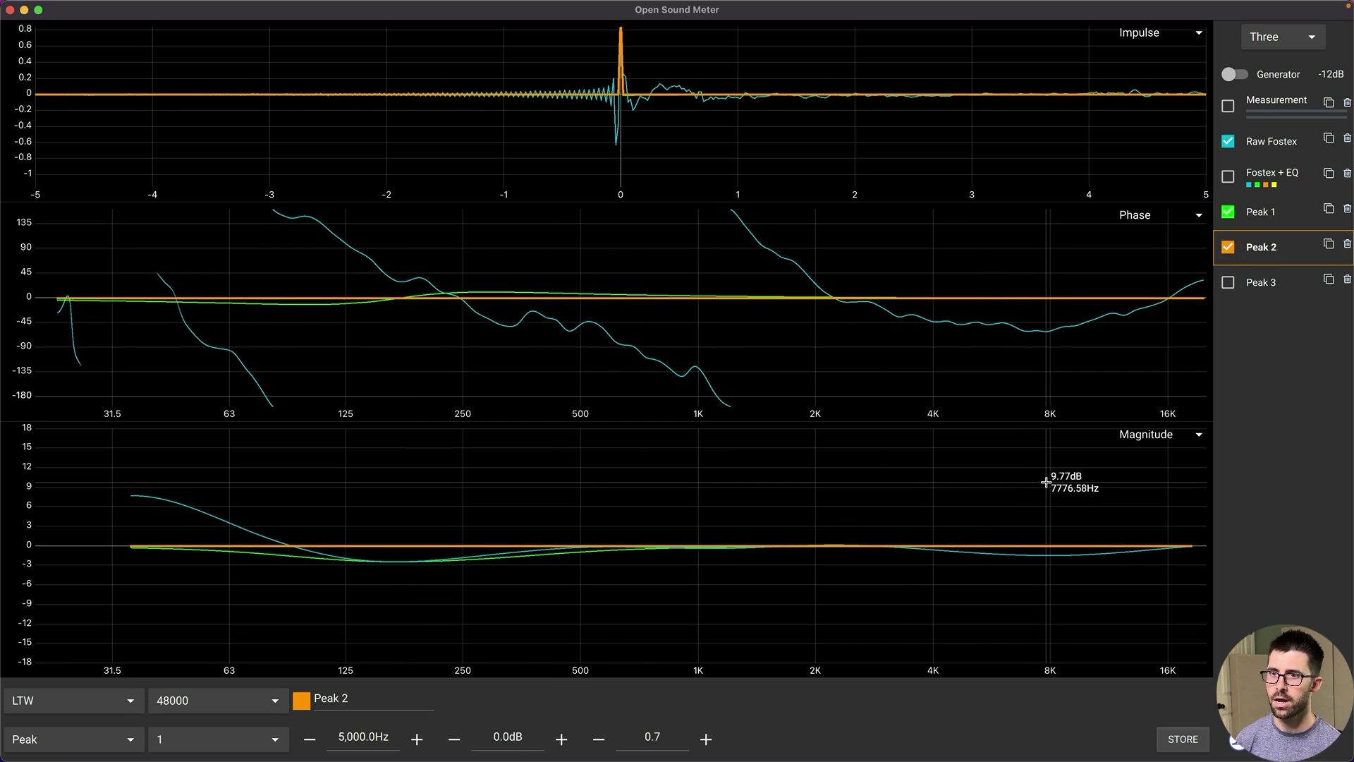
click(371, 739)
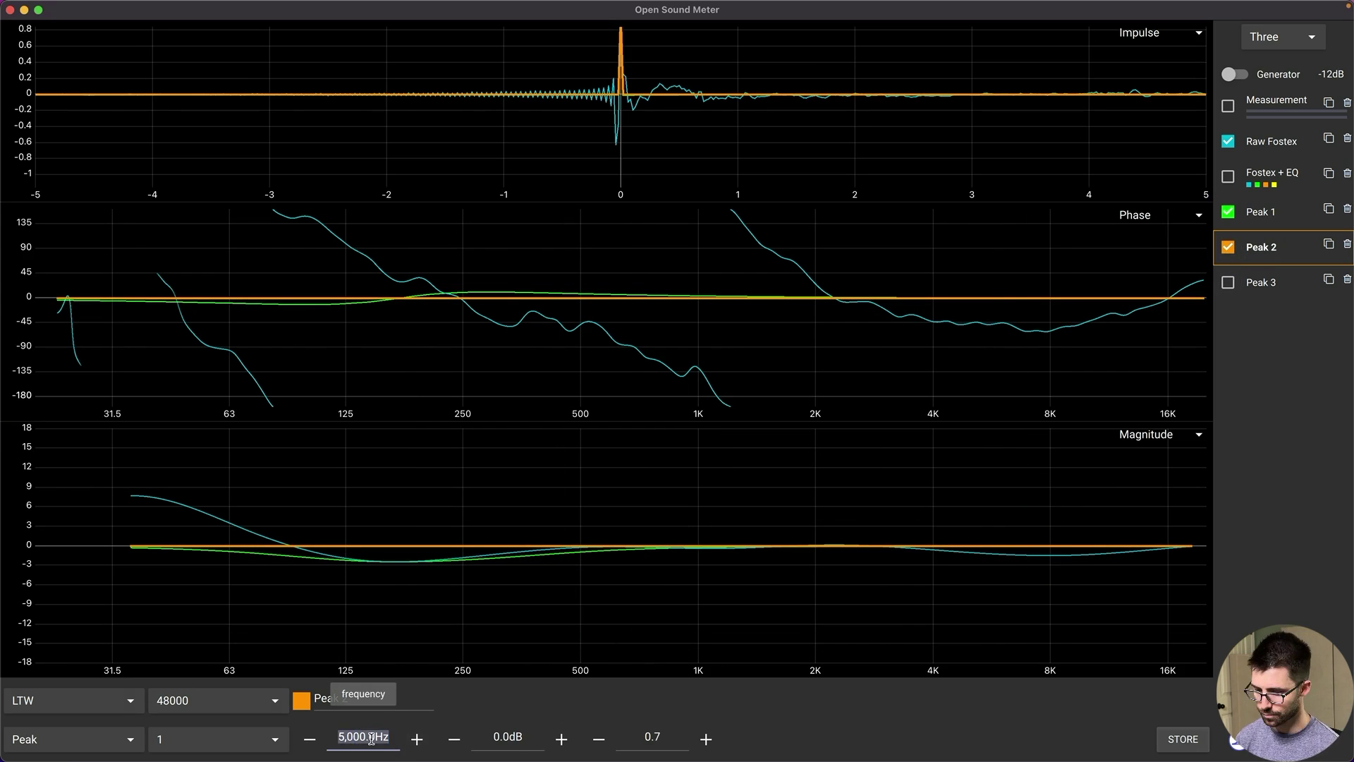
text(8,)
text(000)
key(Return)
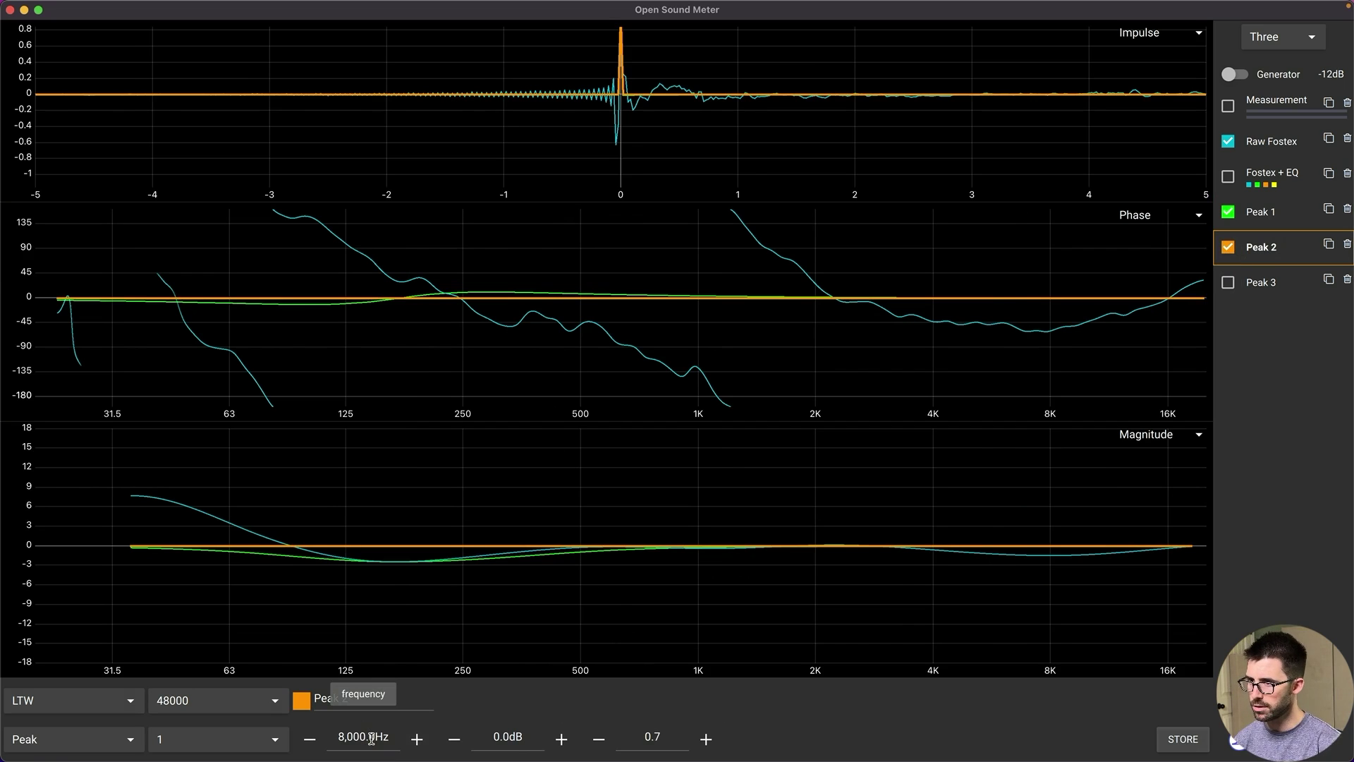
click(521, 736)
text(-2)
key(Return)
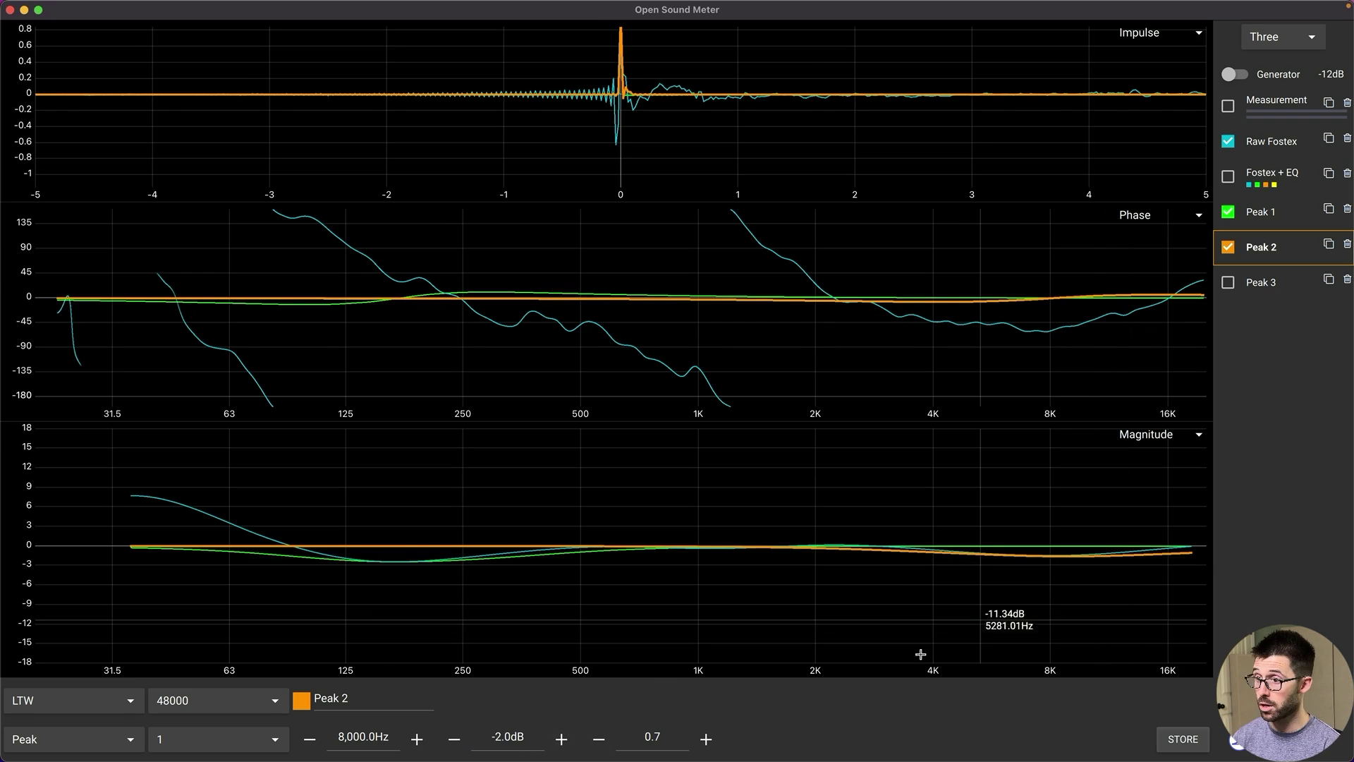
Set Peak 2's Q to 0.9 and flip Raw Fostex back upright
click(669, 734)
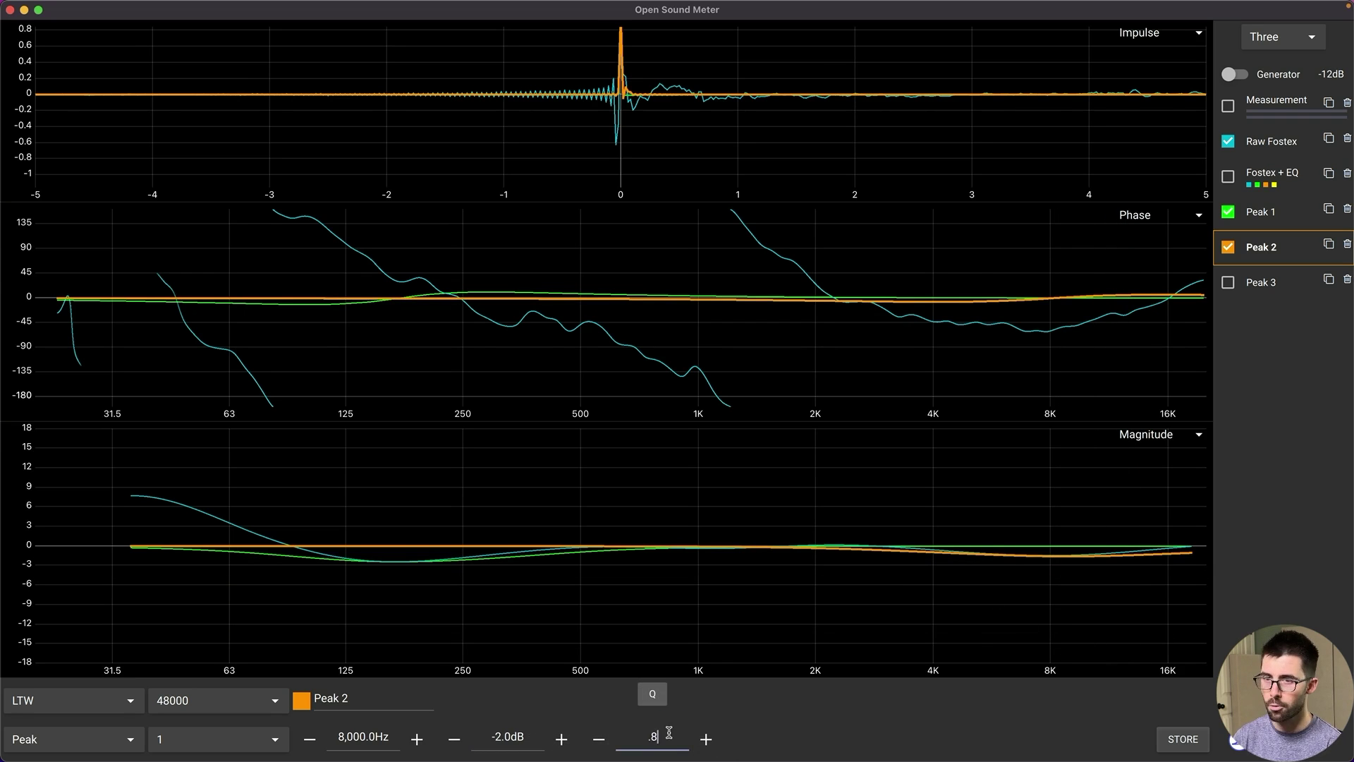
text(.8)
key(Return)
click(668, 733)
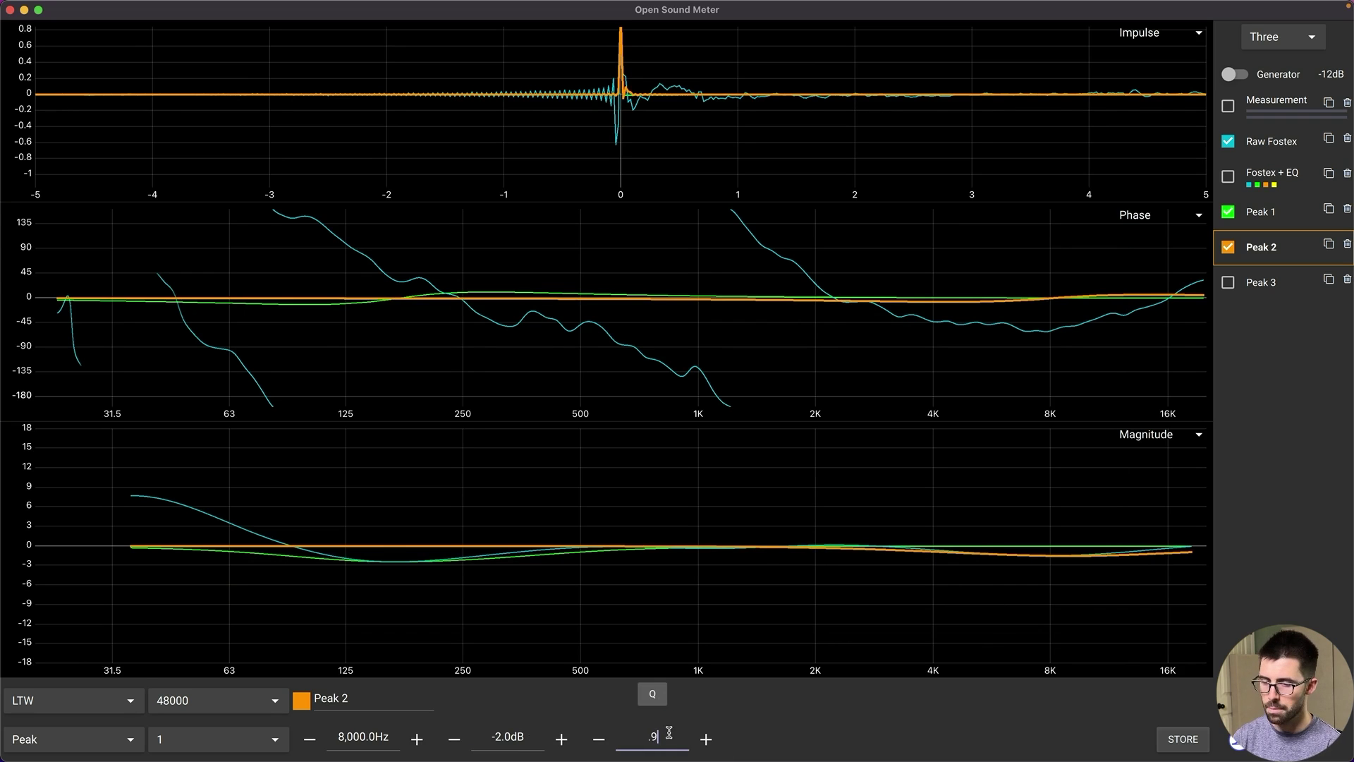
text(.9)
key(Return)
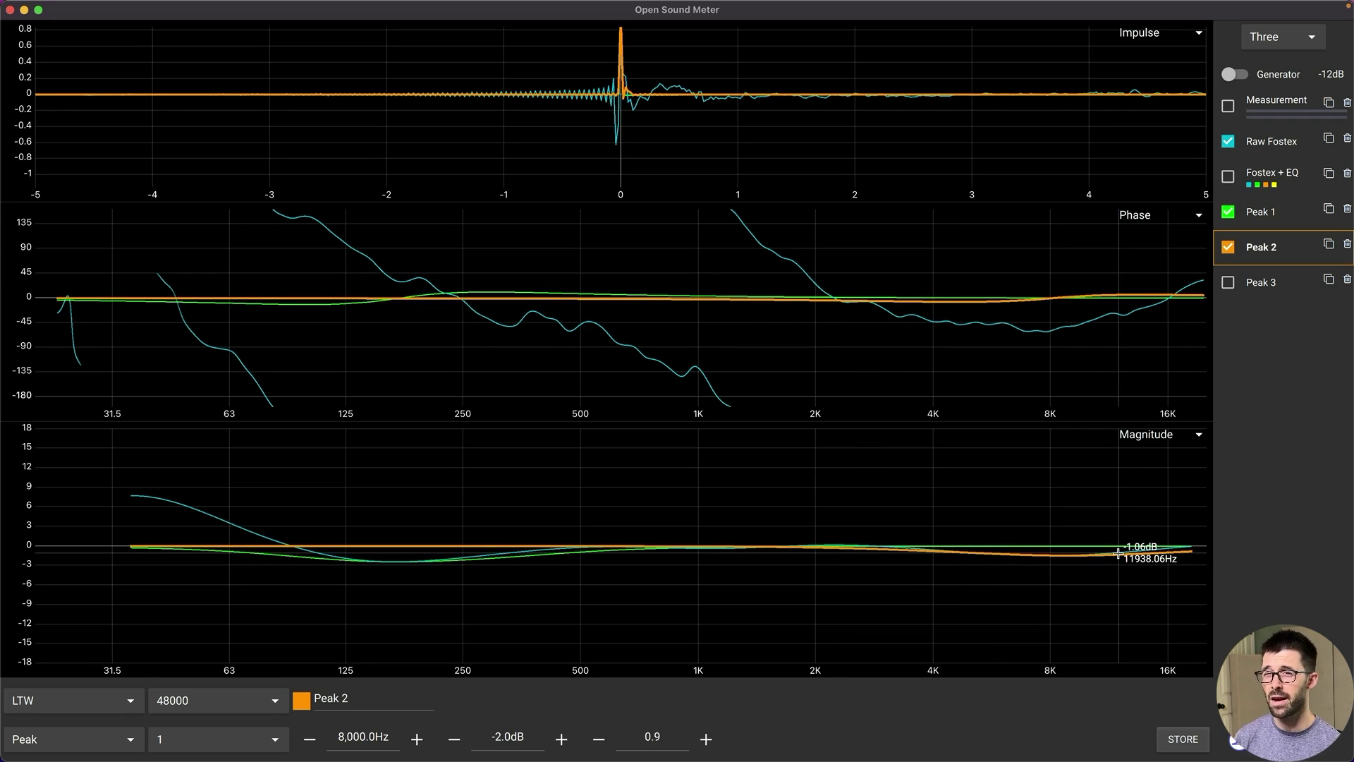
click(1273, 147)
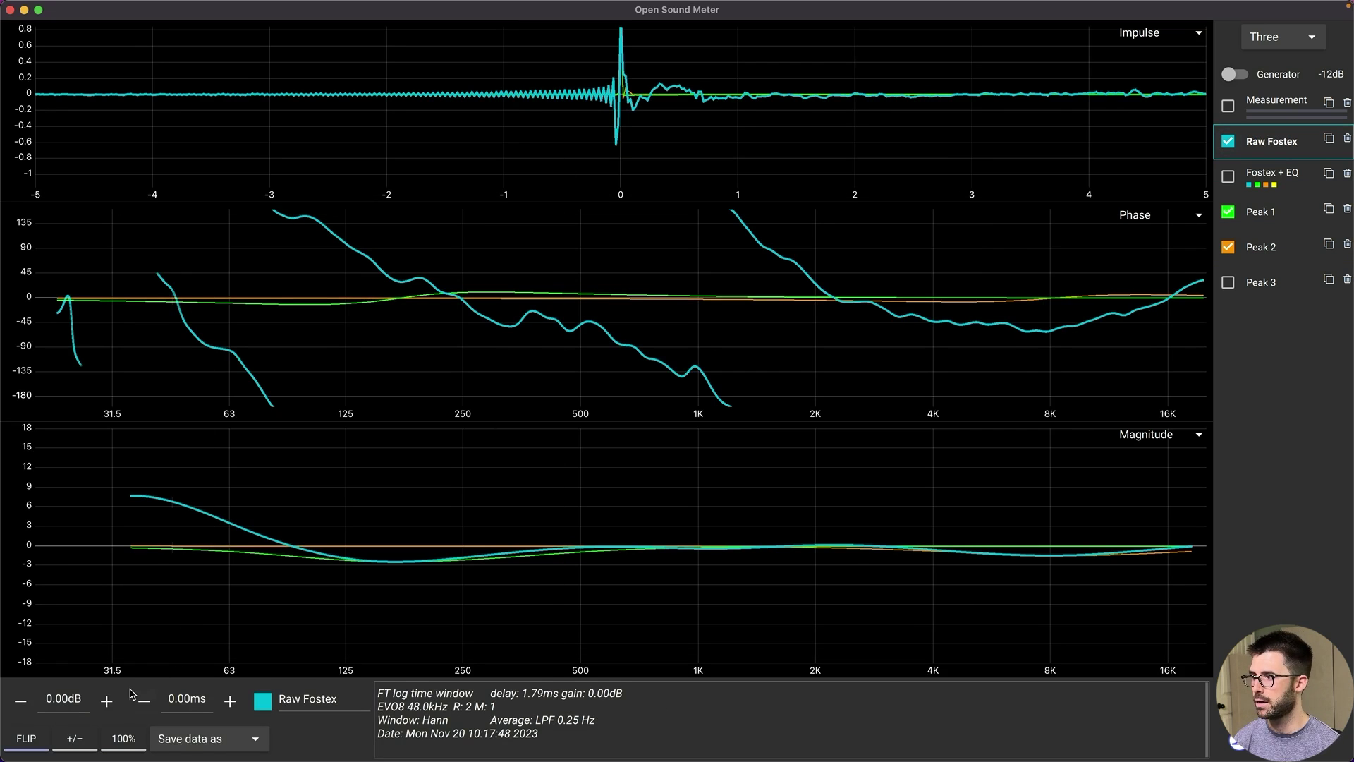
click(31, 744)
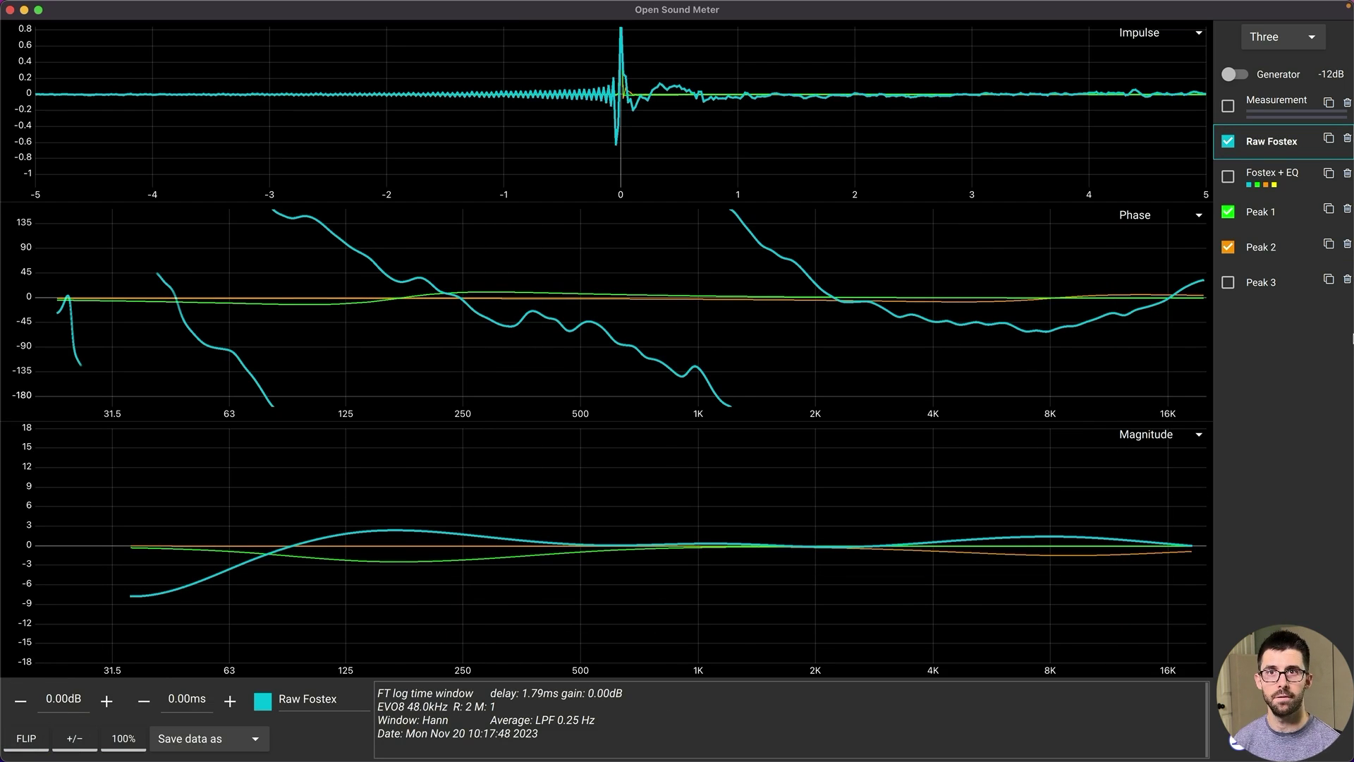
Show Fostex + EQ, hide Raw Fostex, Peak 1 and Peak 2, and briefly toggle Raw Fostex to compare
click(1228, 176)
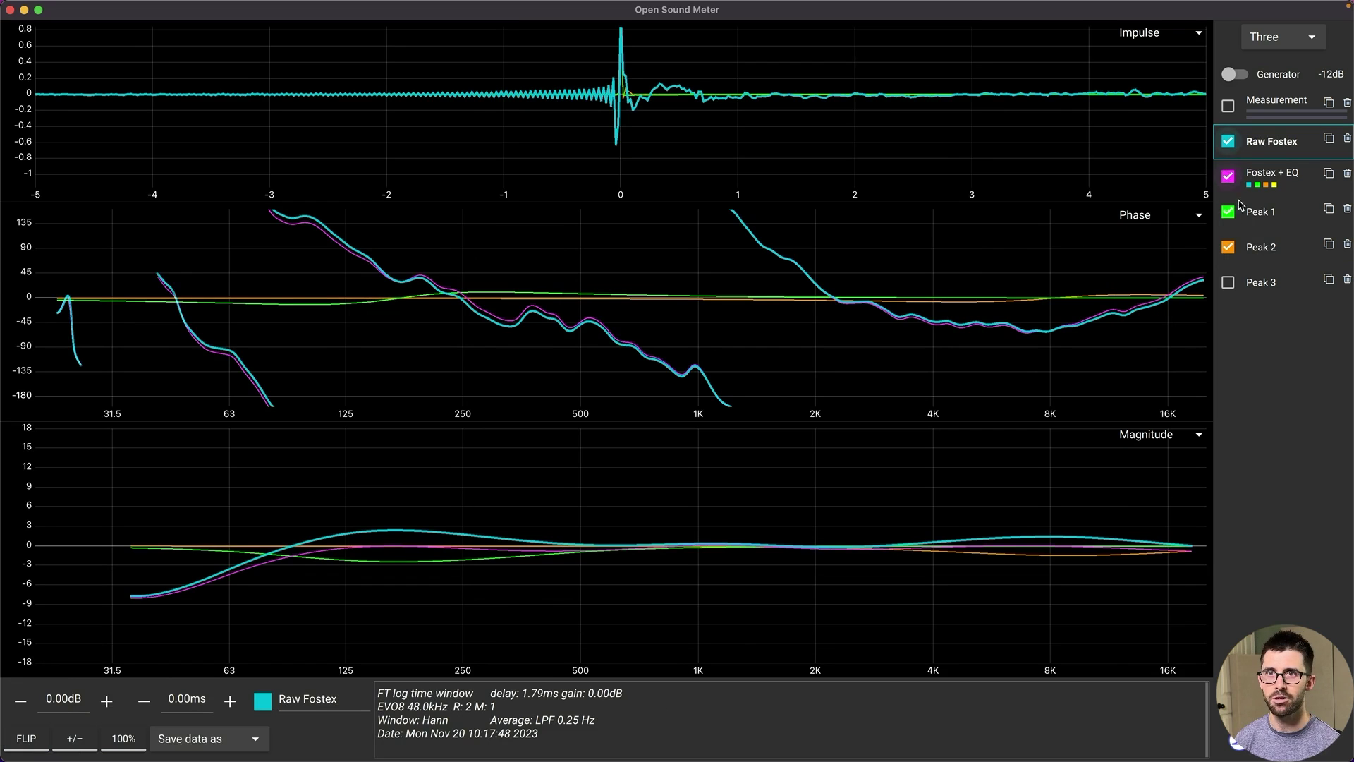
click(1228, 141)
click(1228, 212)
click(1228, 247)
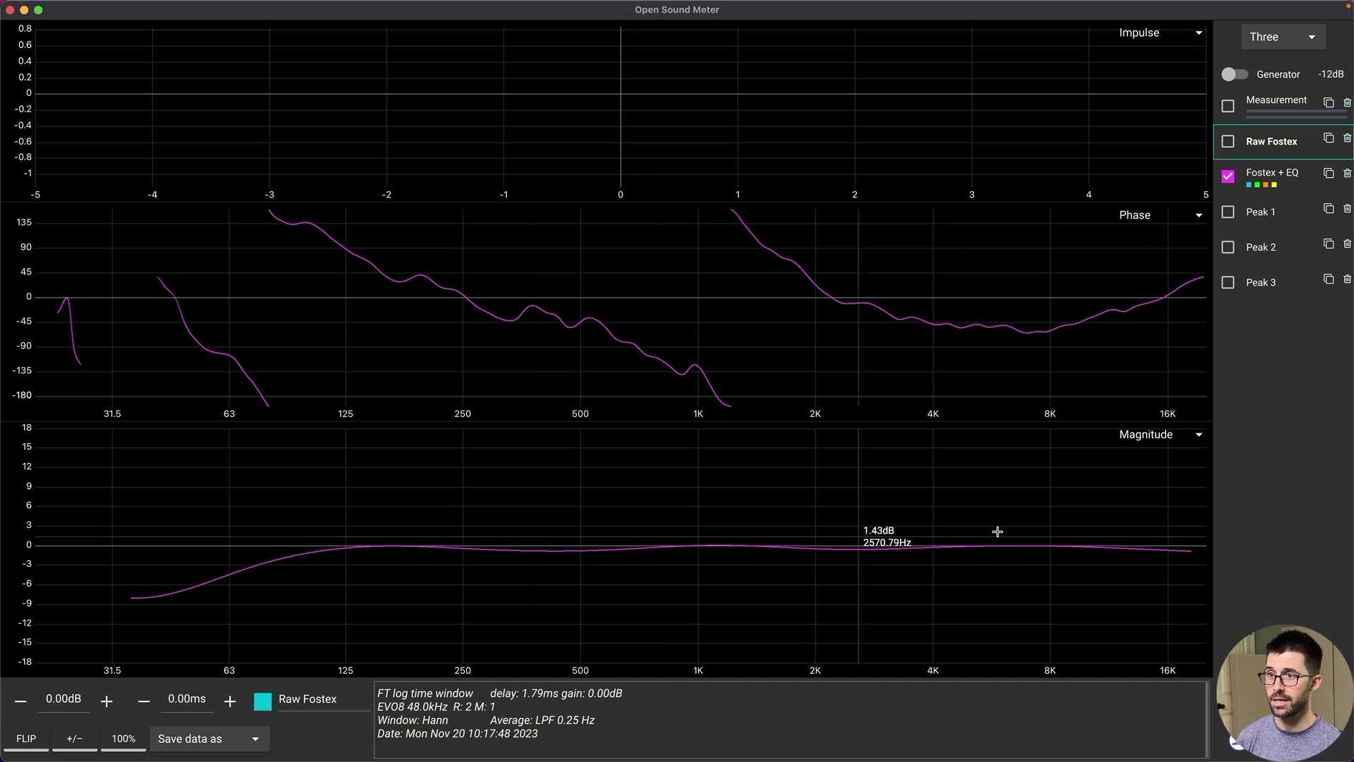
click(1228, 143)
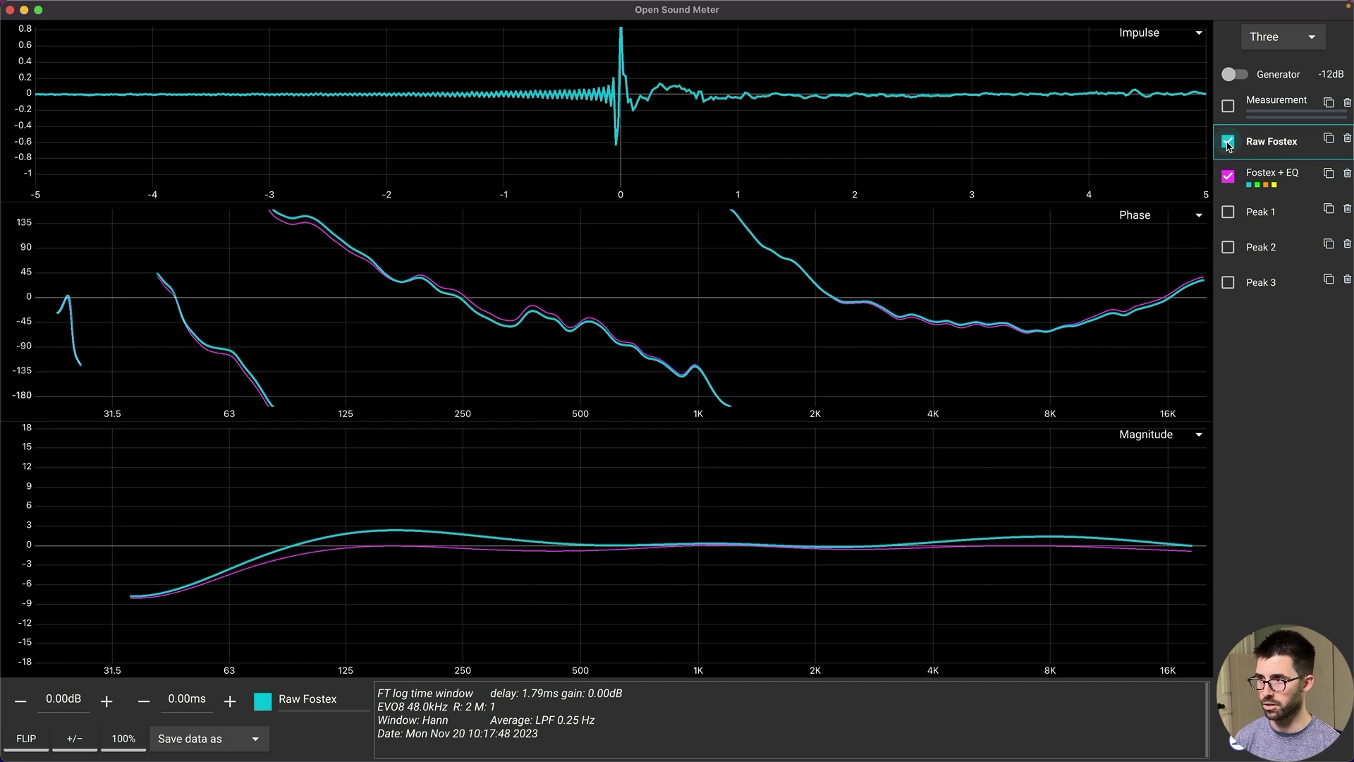
click(1228, 143)
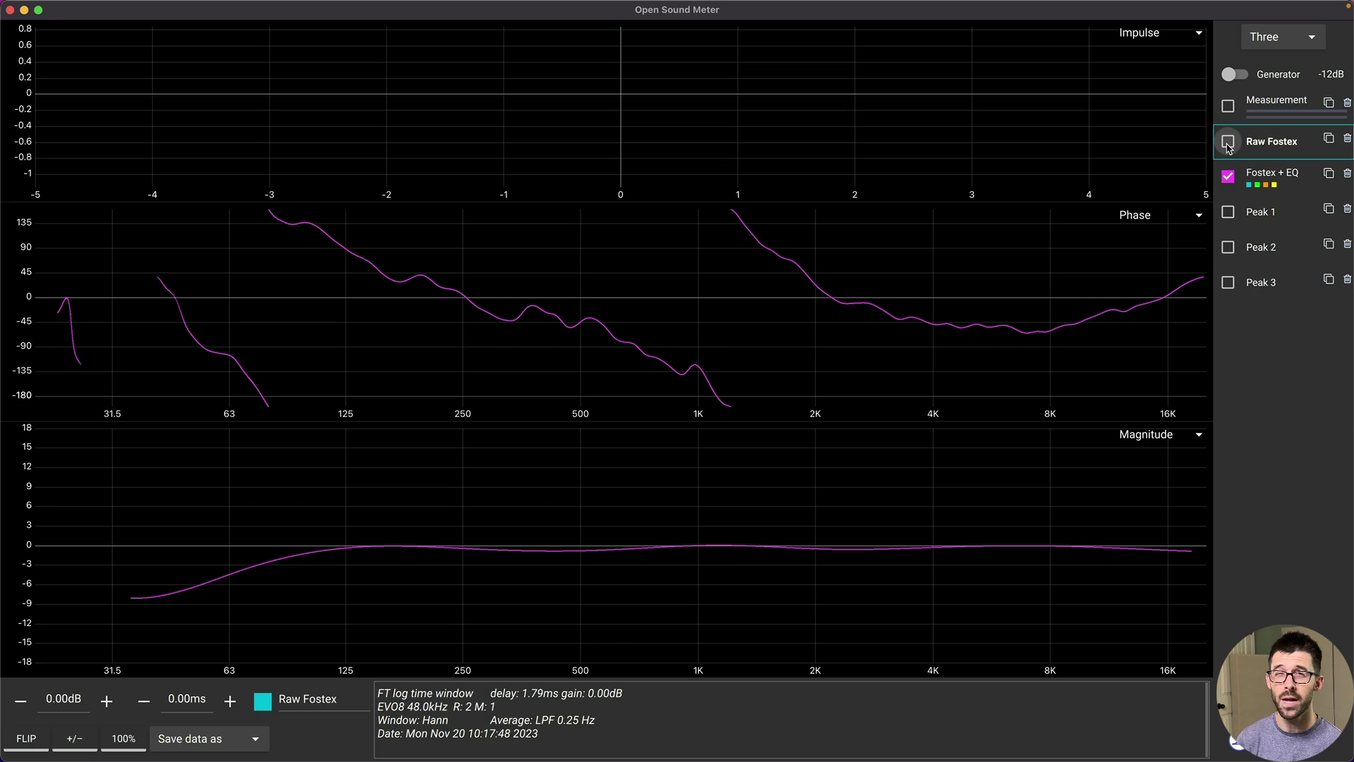
Change the magnitude plot's ppo smoothing to 3, then select Peak 3
click(847, 509)
click(155, 739)
click(151, 601)
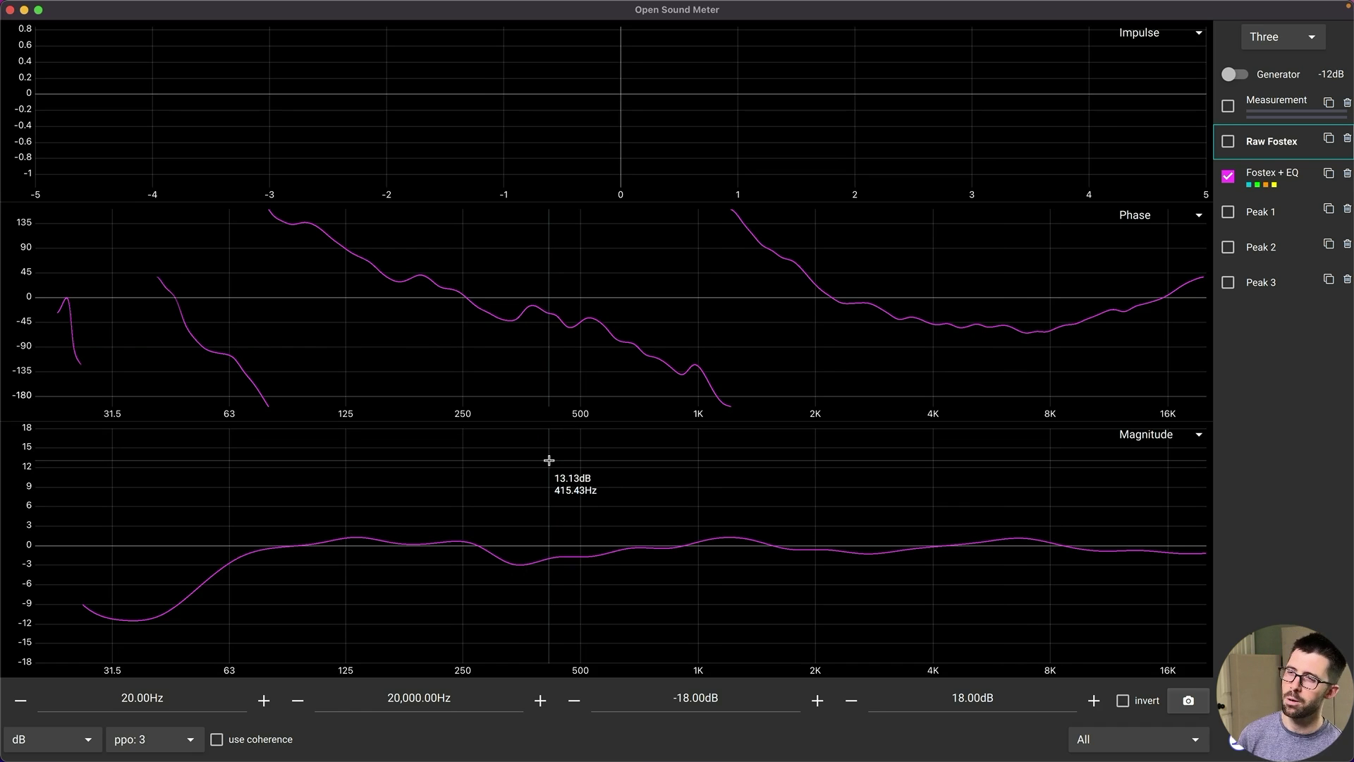
click(1262, 282)
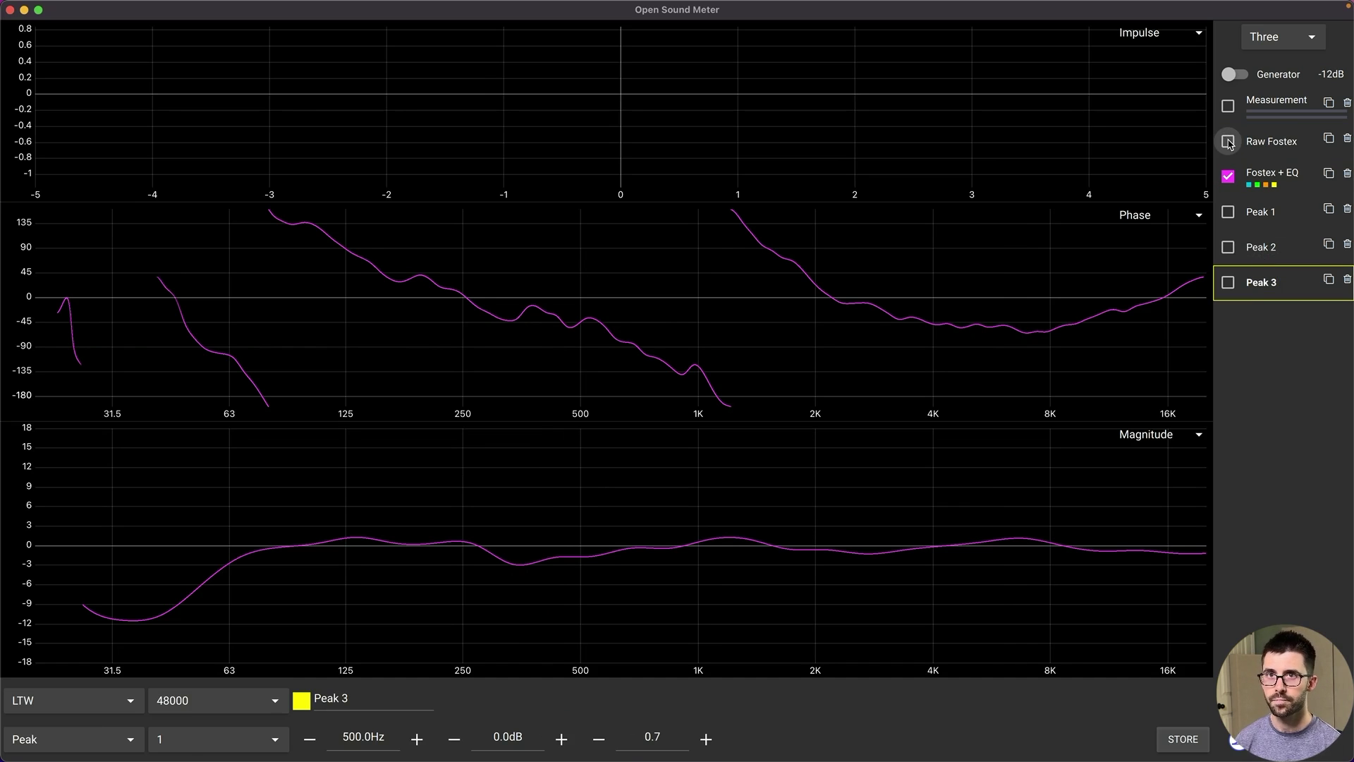
Show Peak 3 and set it to 400 Hz with a 2 dB boost
click(1228, 282)
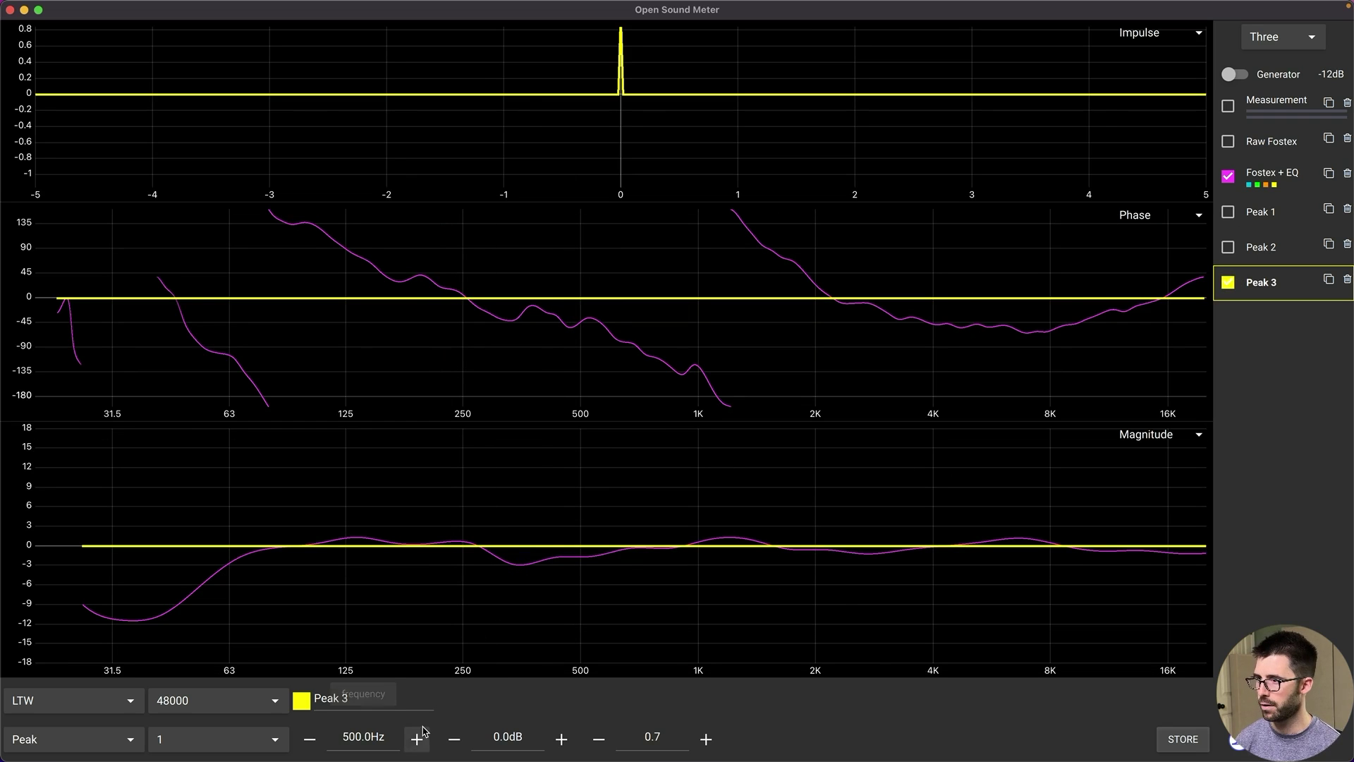
click(378, 736)
text(400)
key(Return)
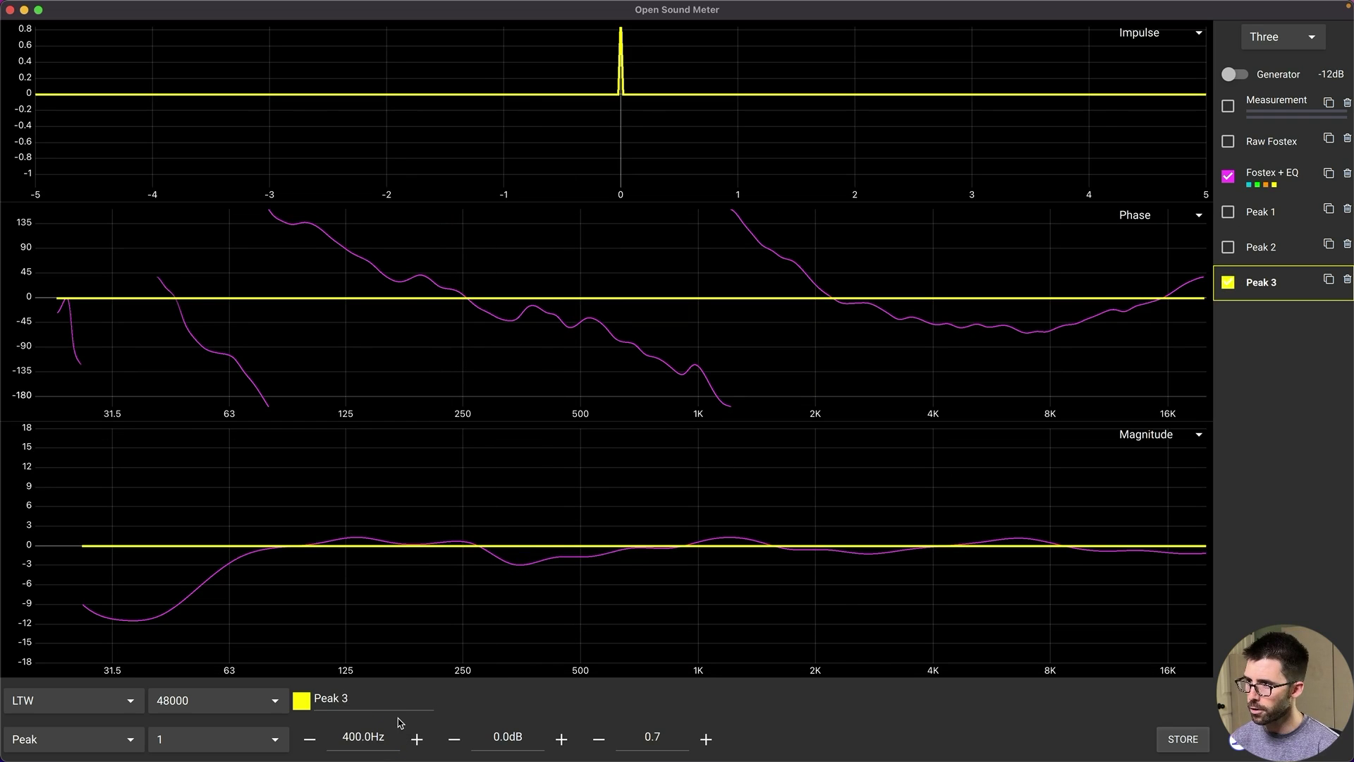
click(527, 744)
text(2)
key(Return)
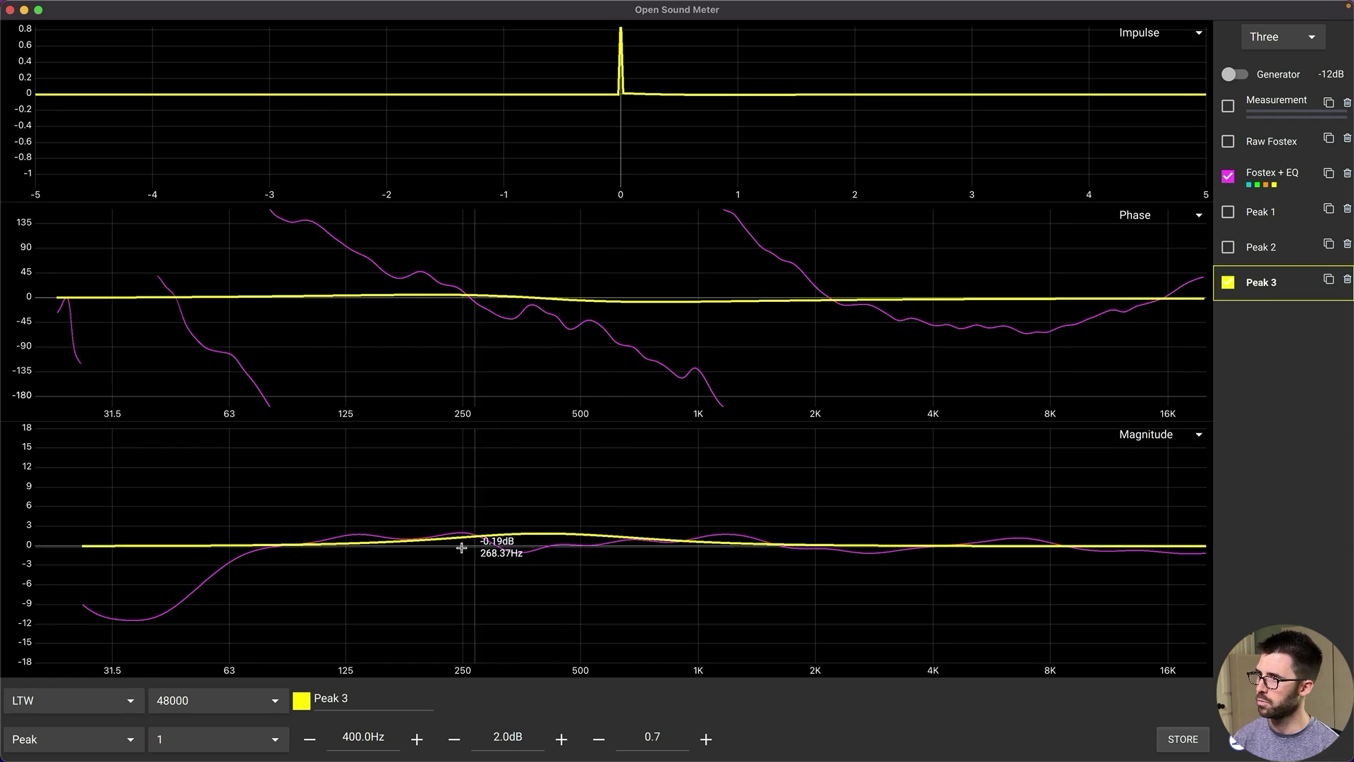
Show Peak 1 and deepen its cut to -4.5 dB
click(1228, 212)
click(1288, 207)
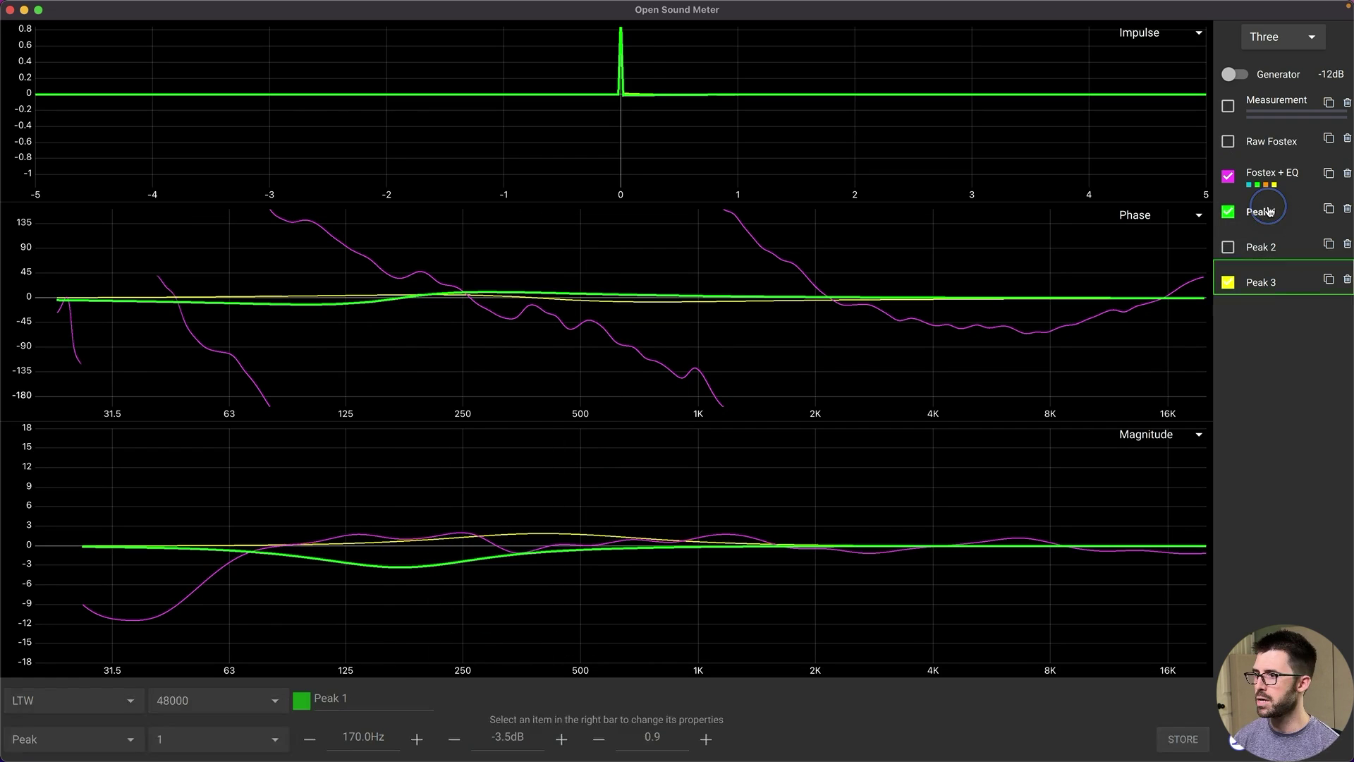
click(525, 735)
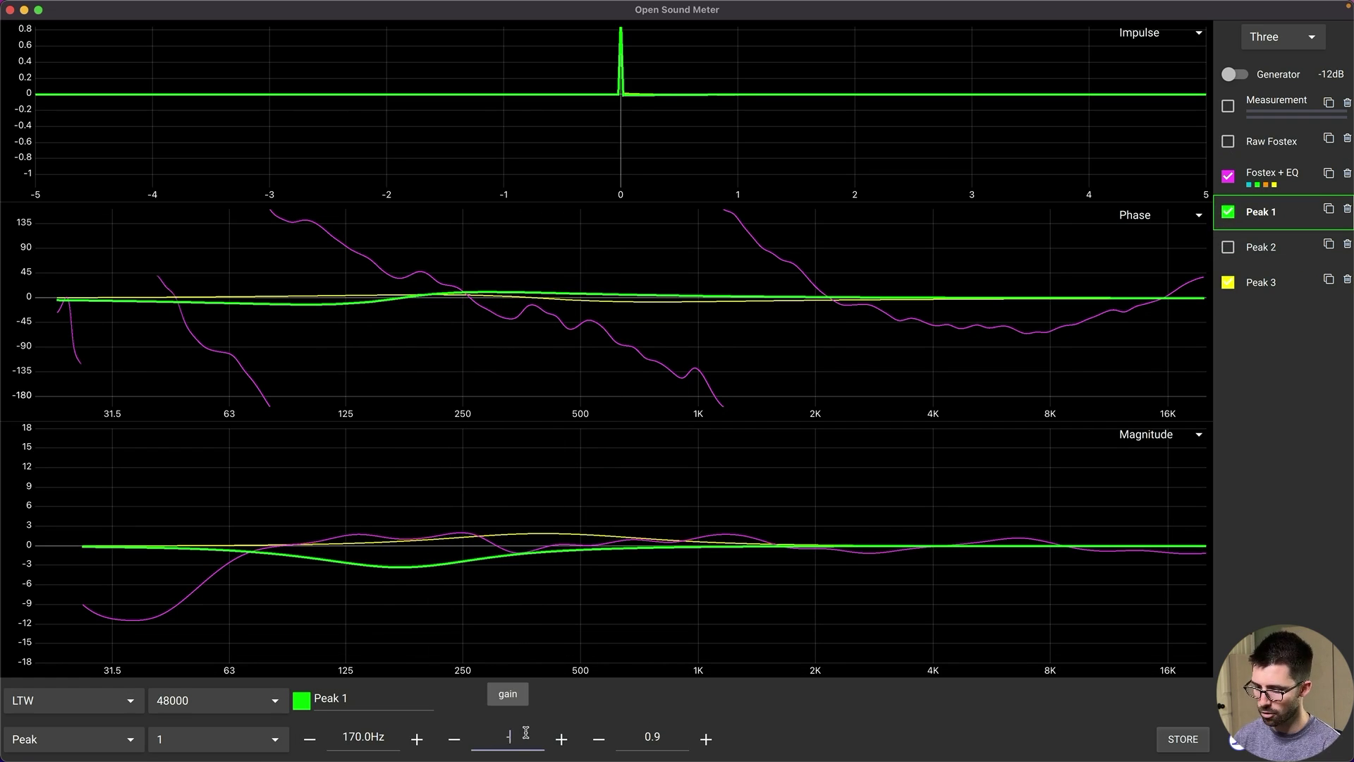
text(-4)
key(Return)
click(525, 734)
text(-4)
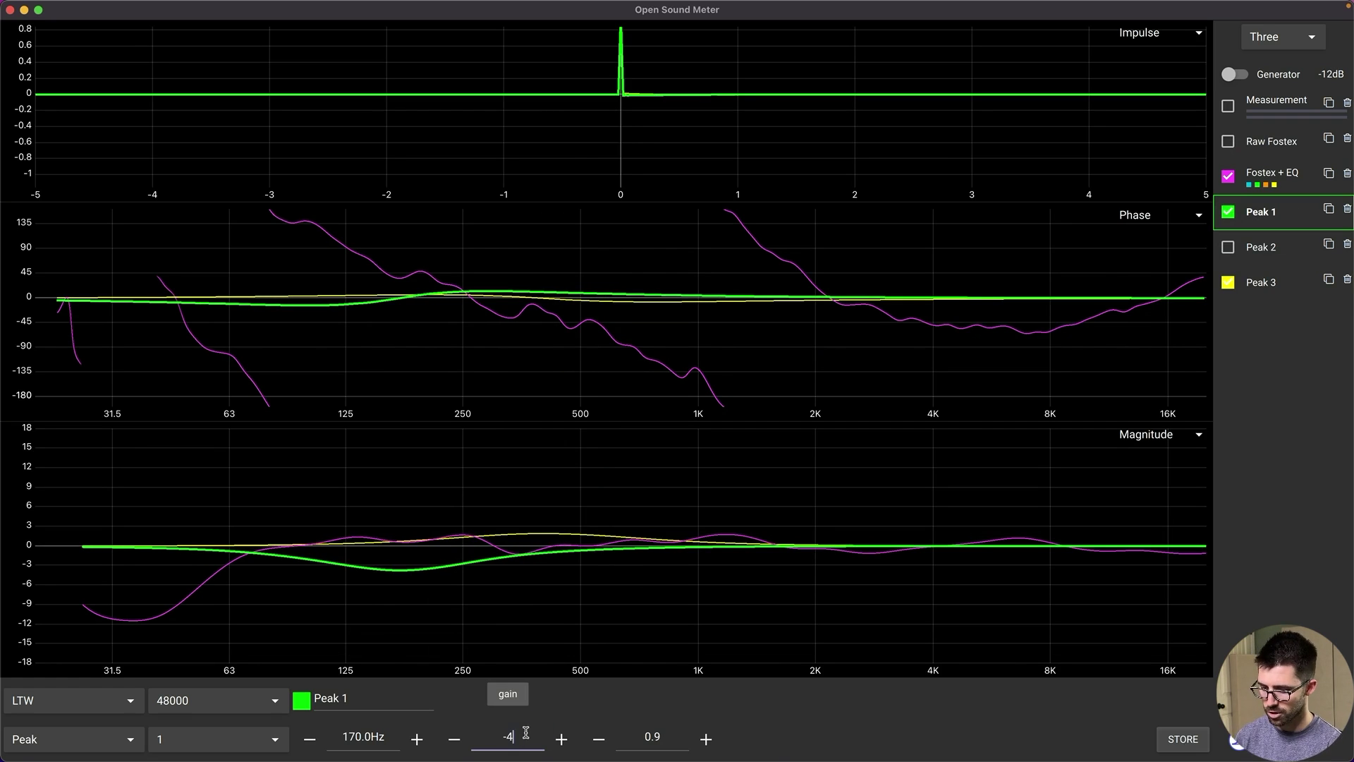
text(.5)
key(Return)
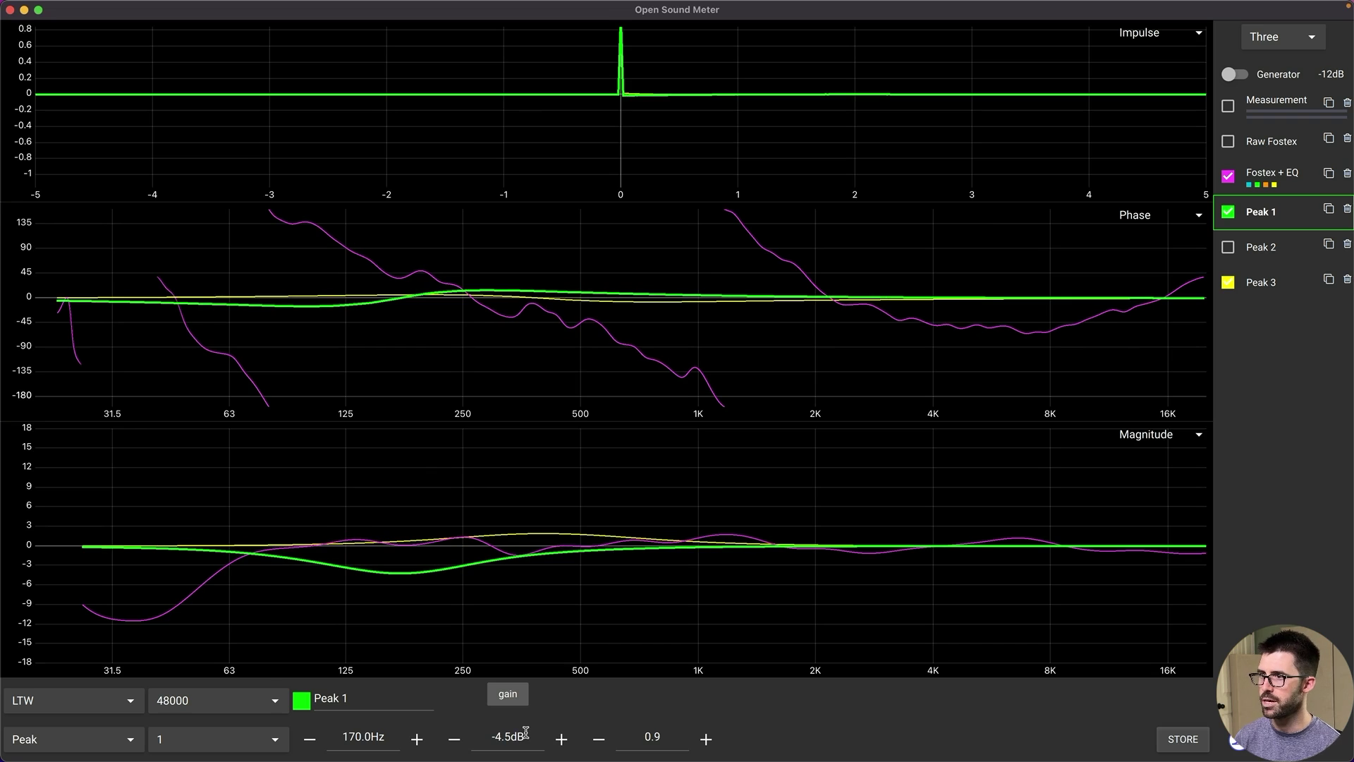
Set Peak 3's Q to 1.0 and its boost to 2.5 dB
click(1275, 283)
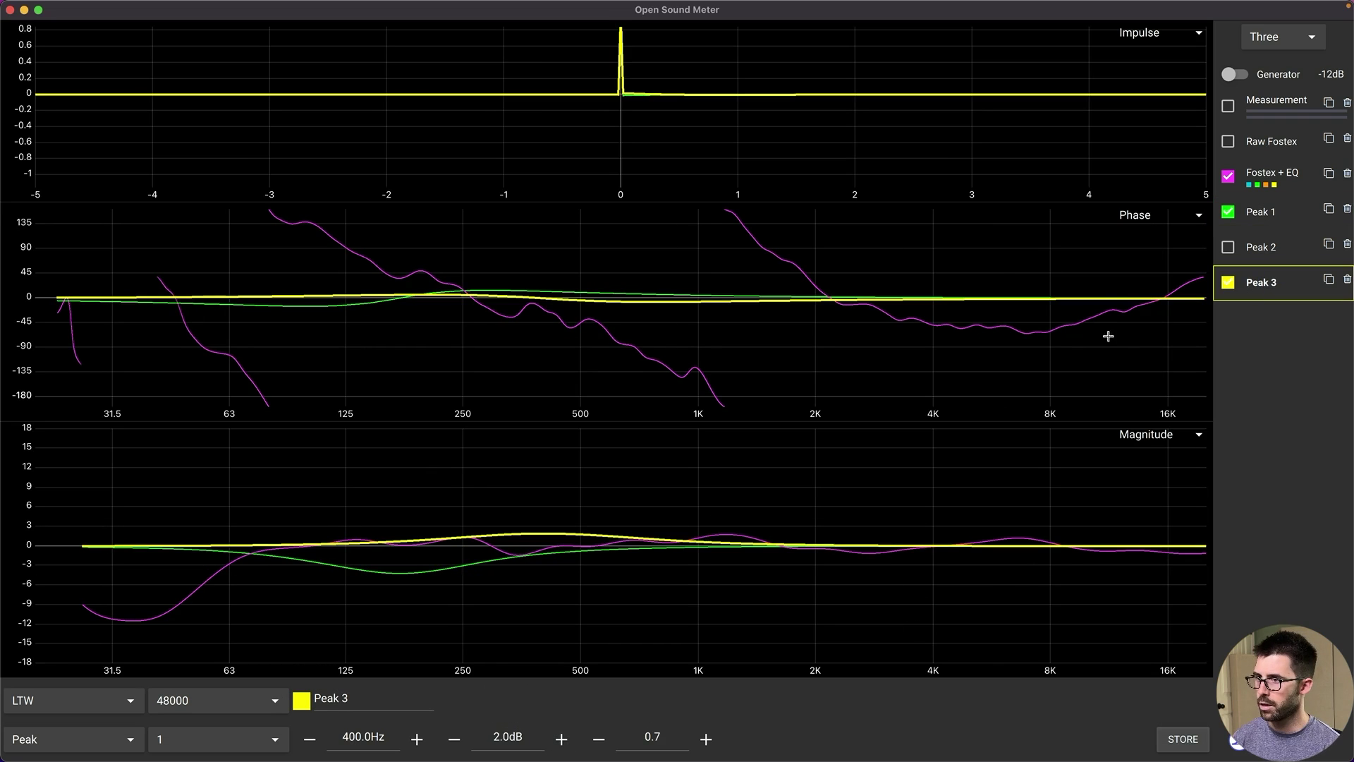
click(674, 733)
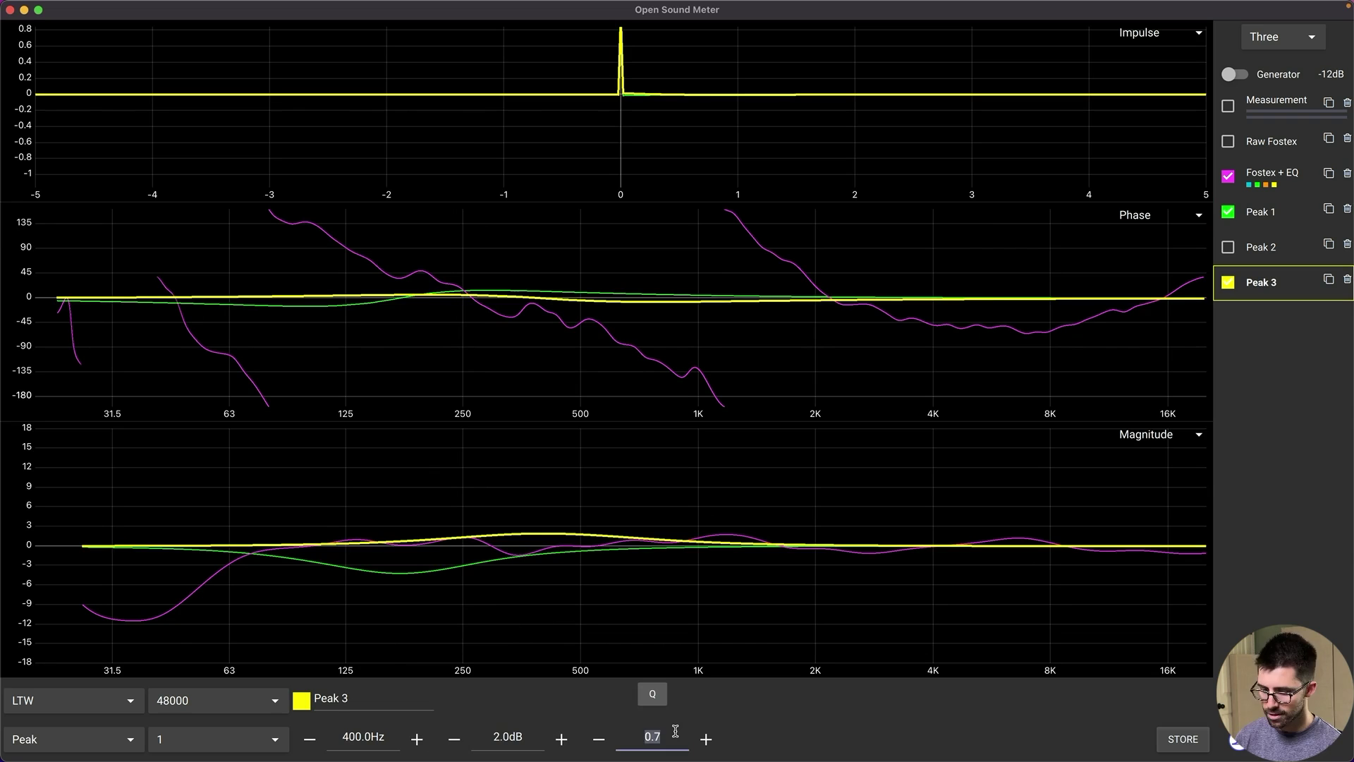
text(1)
key(Return)
click(521, 737)
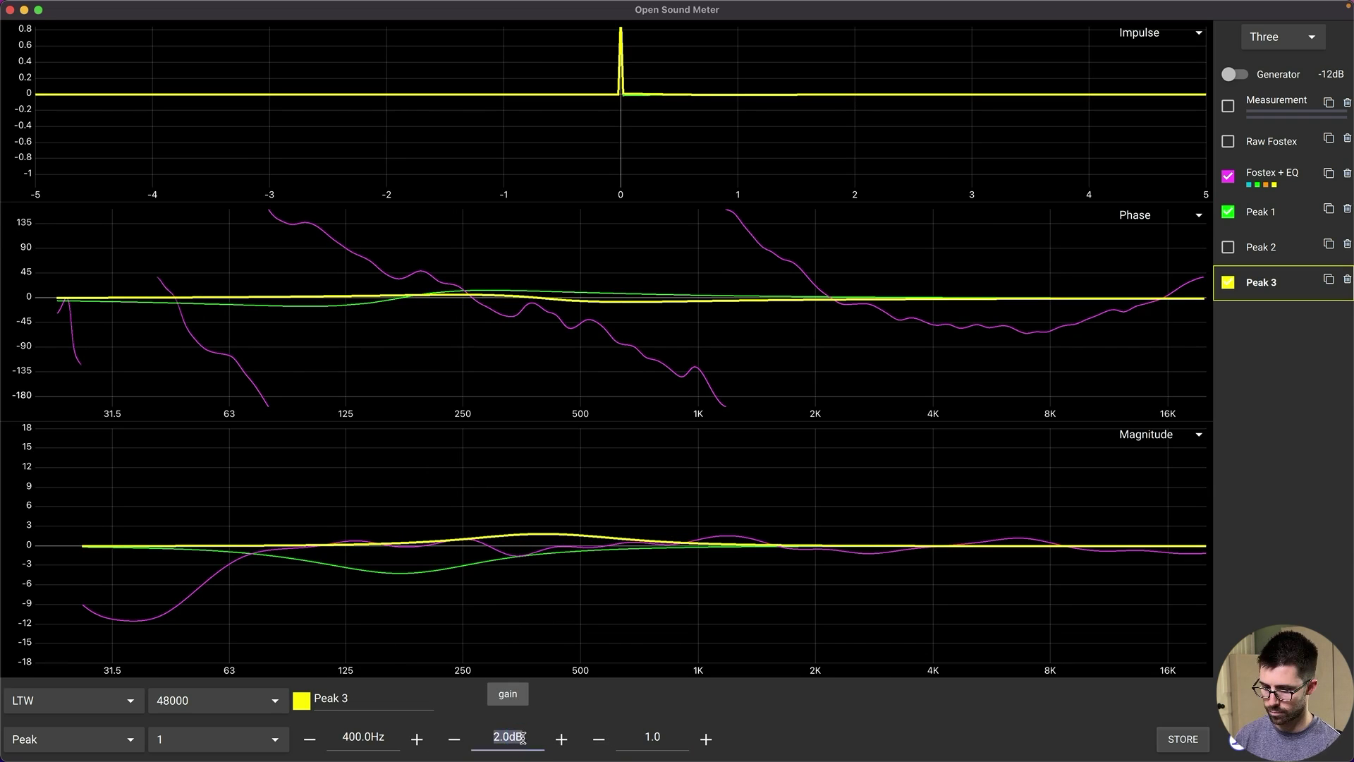
text(2.5)
key(Return)
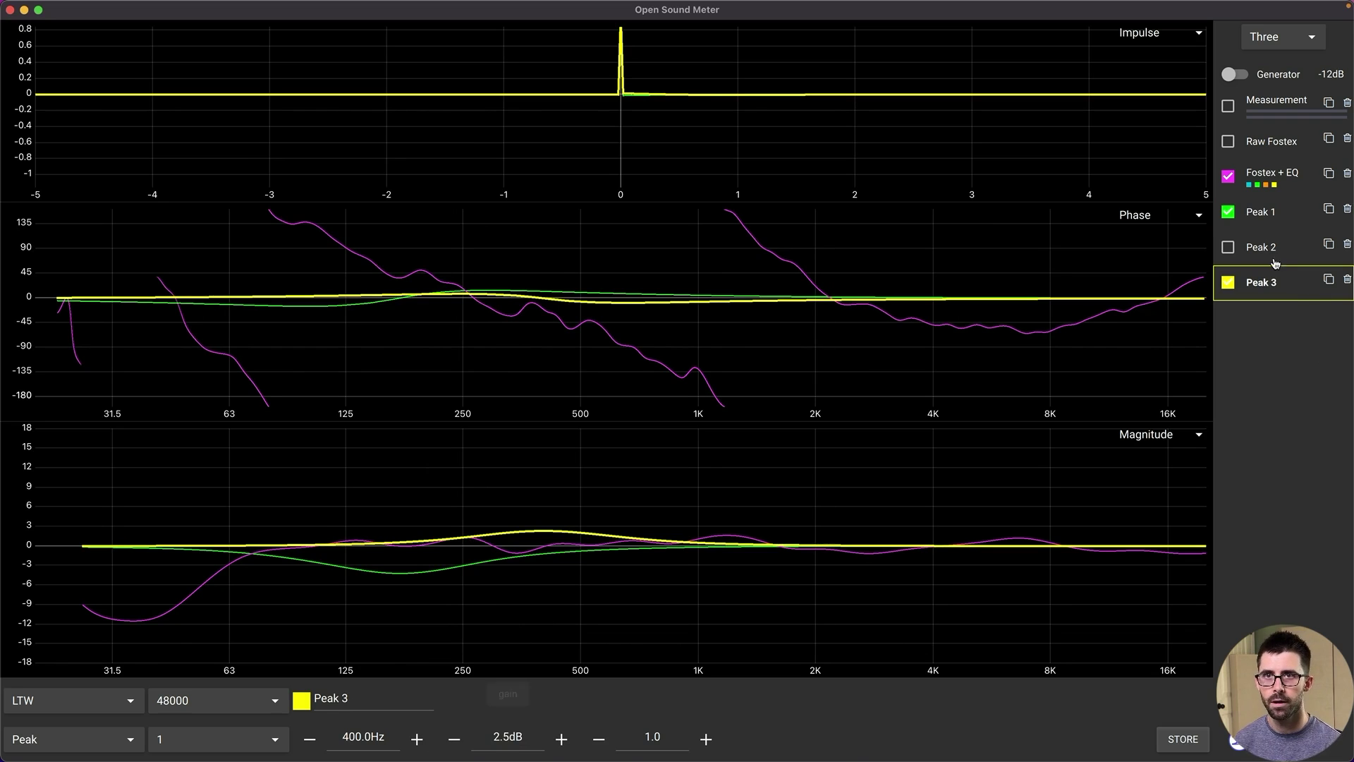
click(1228, 247)
Hide the Peak 1, 2 and 3 traces and overlay Raw Fostex with Fostex + EQ
click(1227, 174)
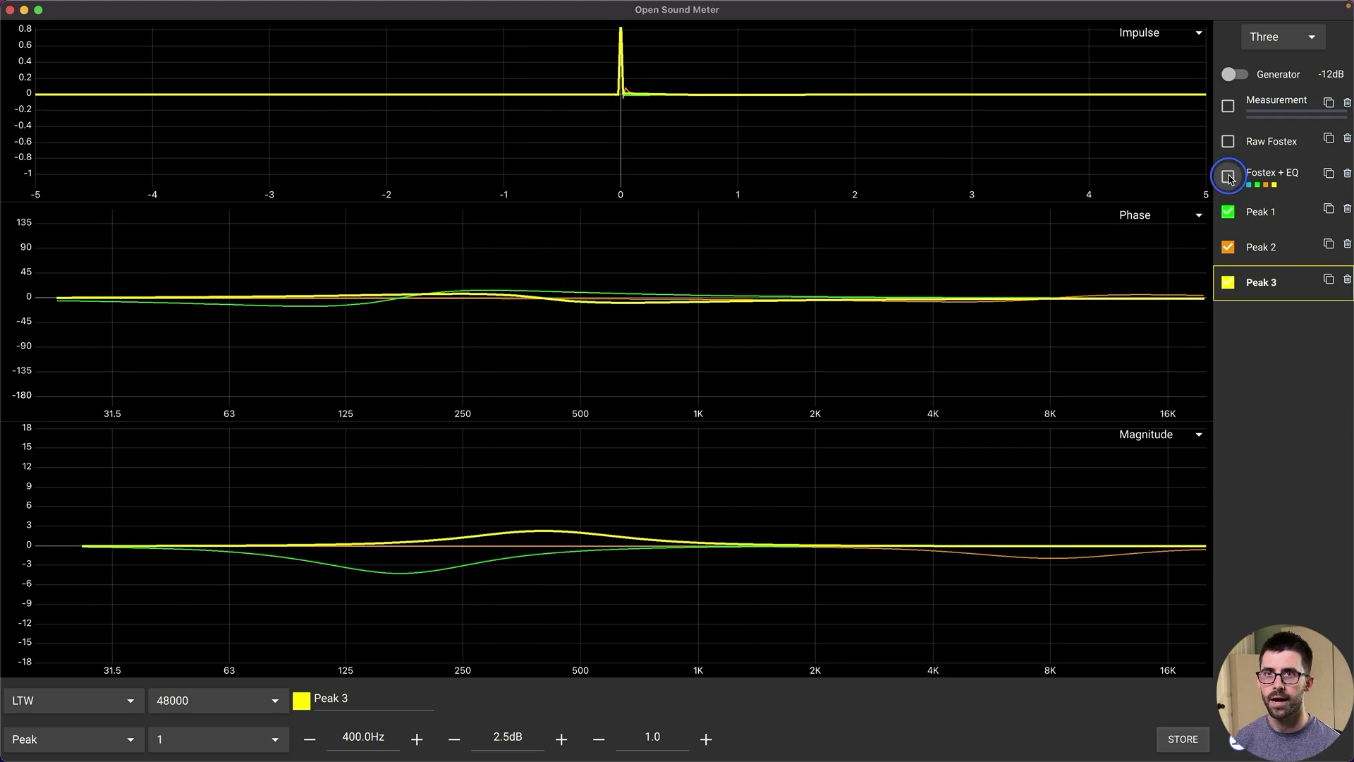
click(1228, 176)
click(1228, 212)
click(1228, 247)
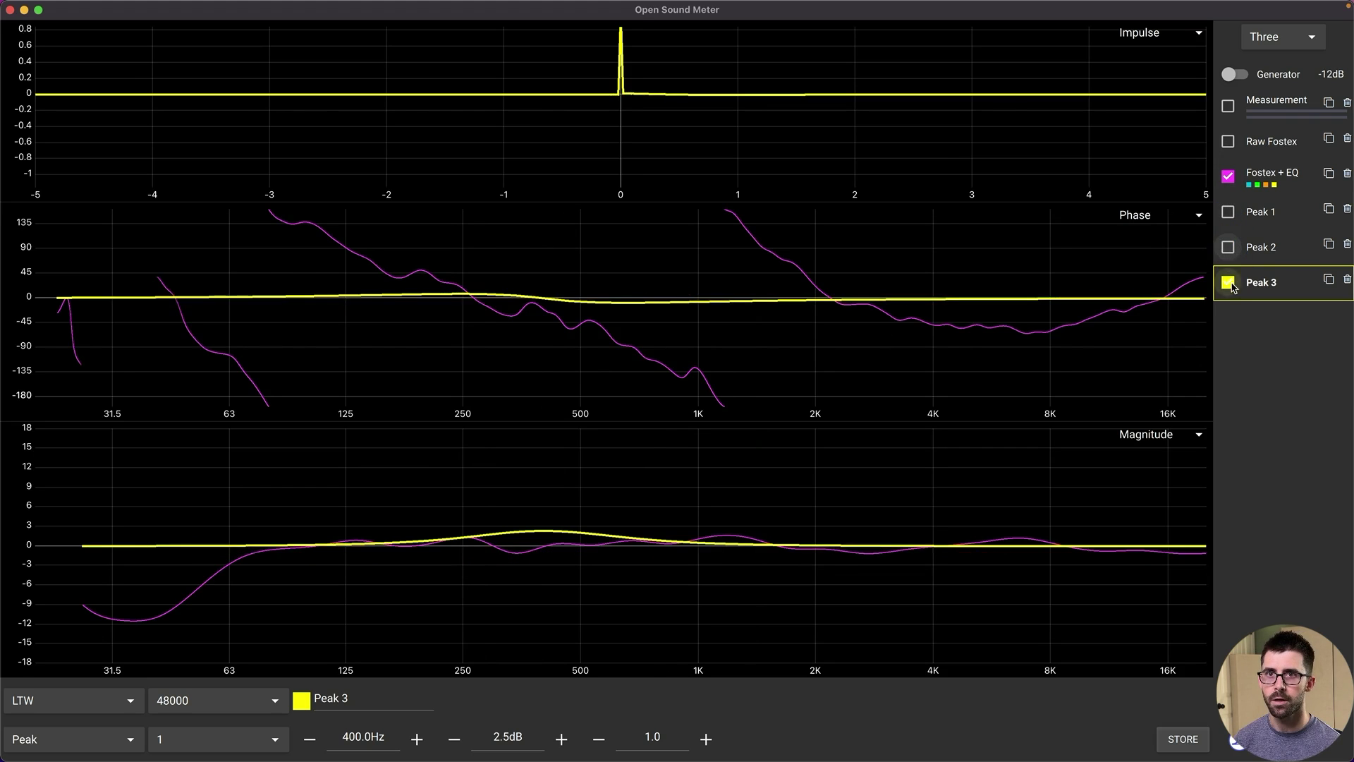
click(1228, 282)
click(1226, 143)
click(1227, 143)
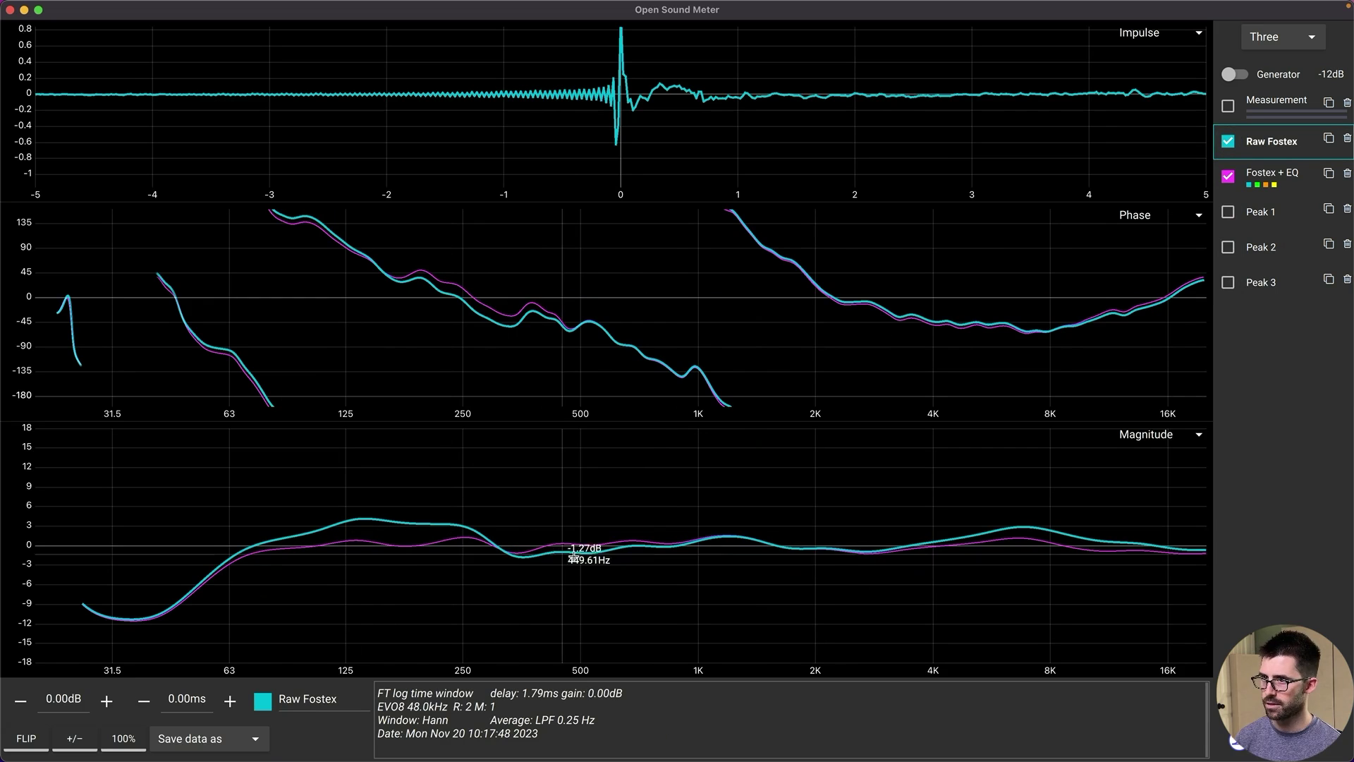
click(1266, 177)
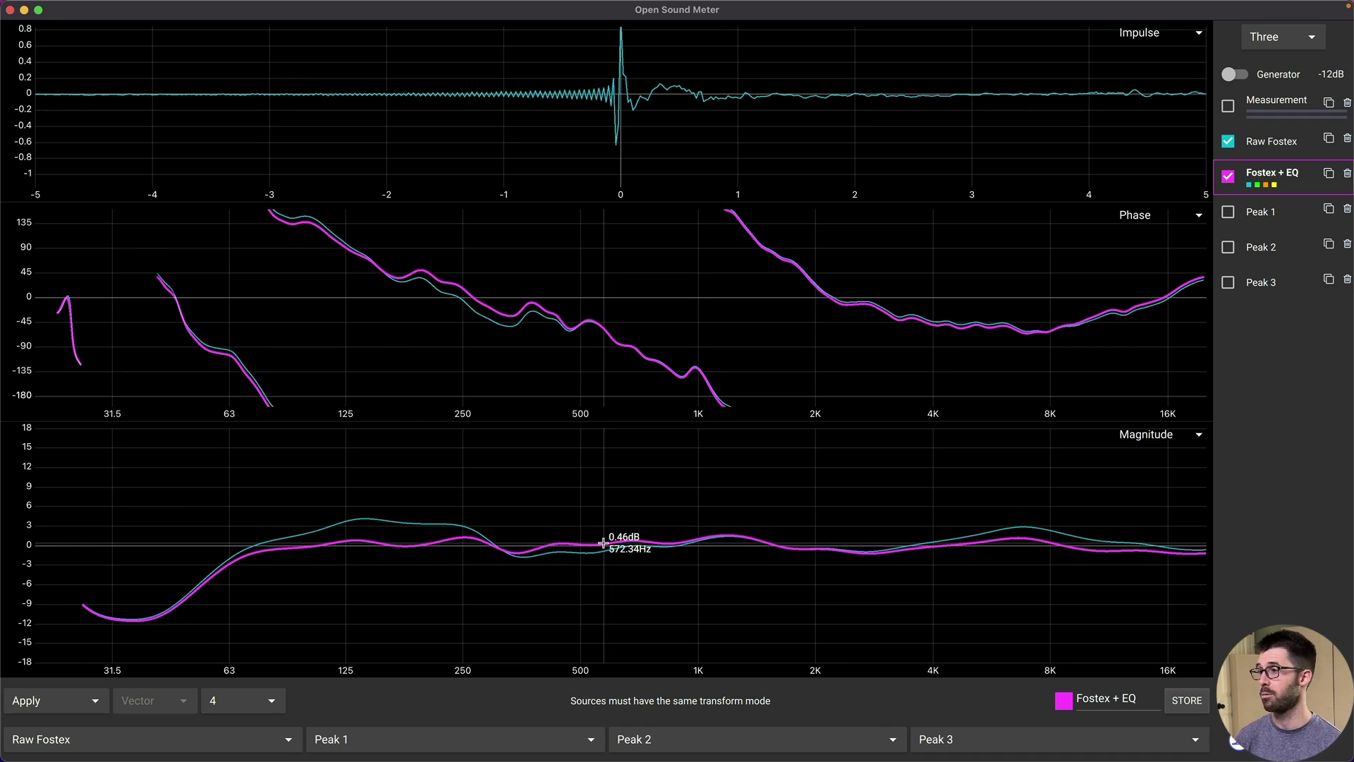
click(629, 475)
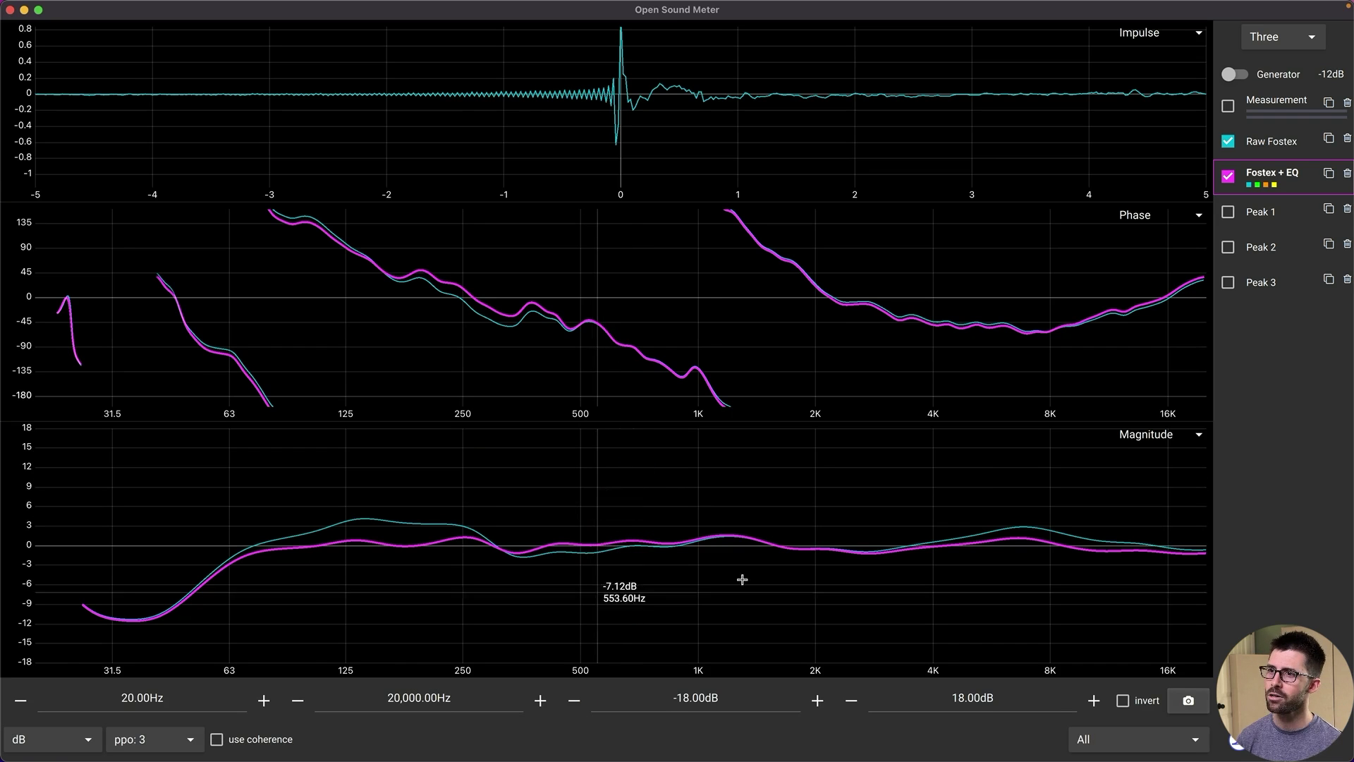
After glancing at the phase plot settings, set the magnitude plot's smoothing to ppo 6
click(638, 295)
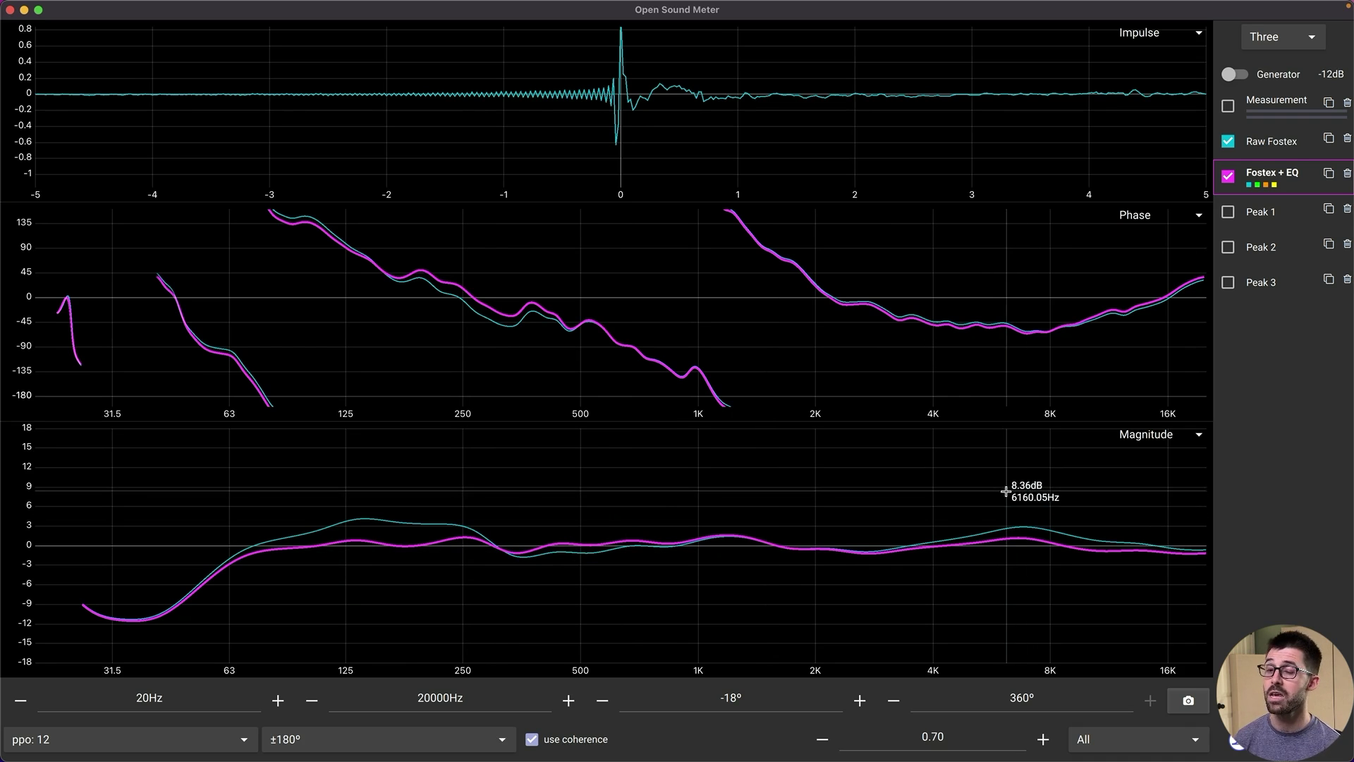
click(837, 557)
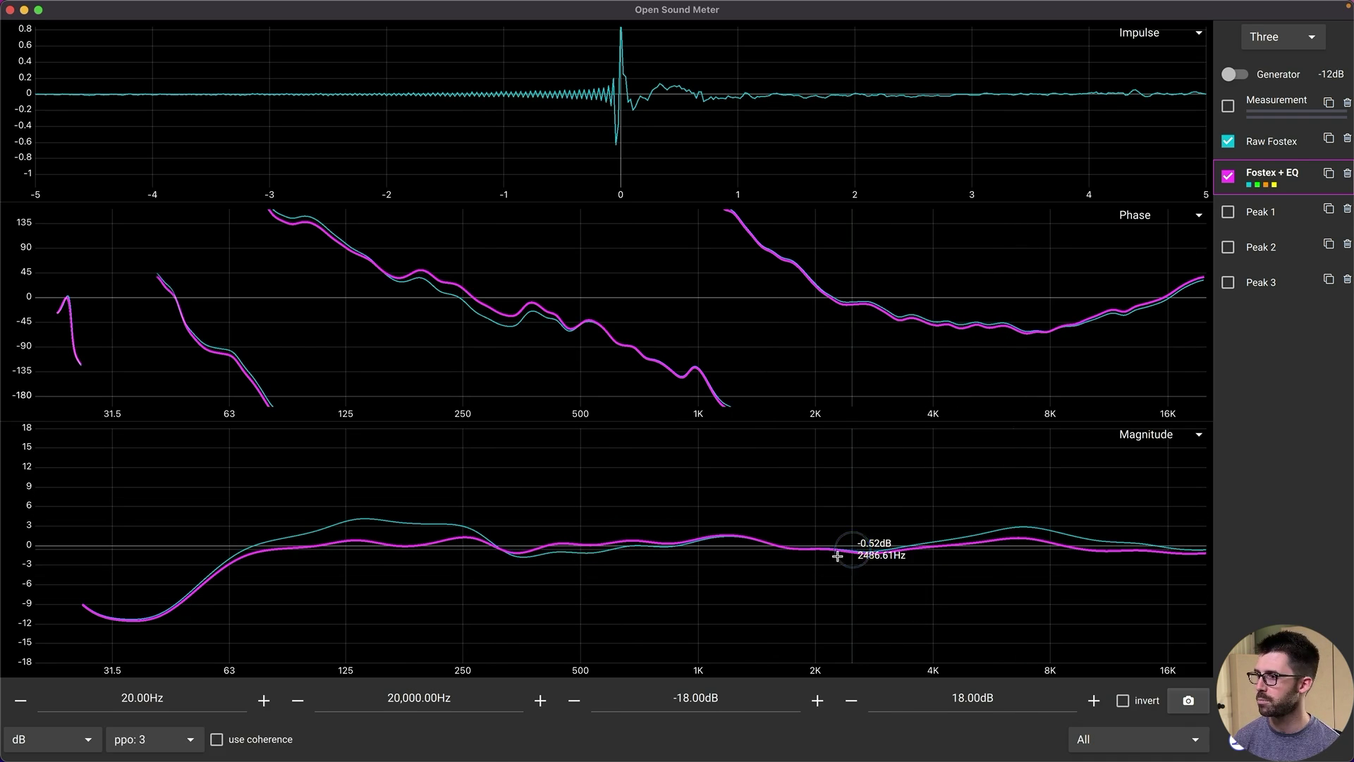
click(142, 738)
click(151, 635)
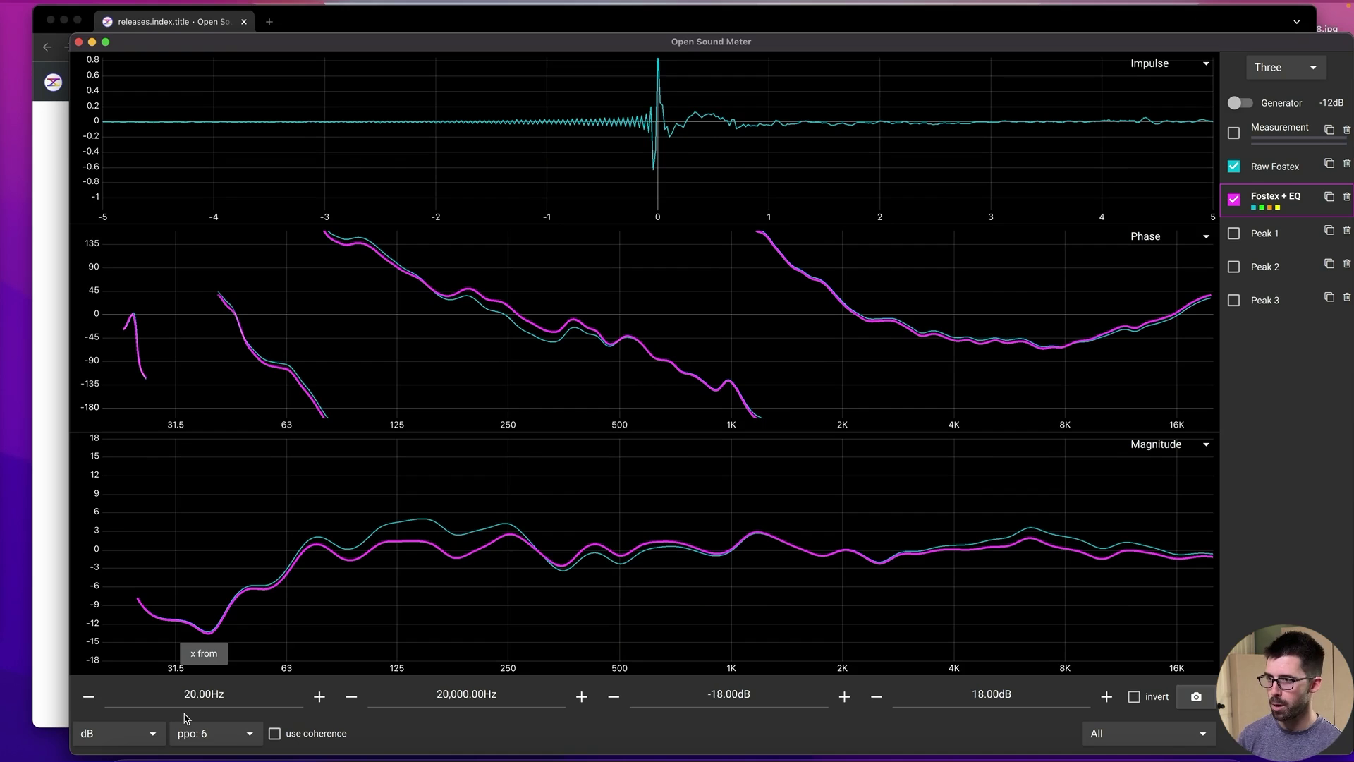
Check the EVO Mixer window, then review the Measurement, Fostex + EQ and Peak 1 source settings
key(ctrl+Up)
click(187, 398)
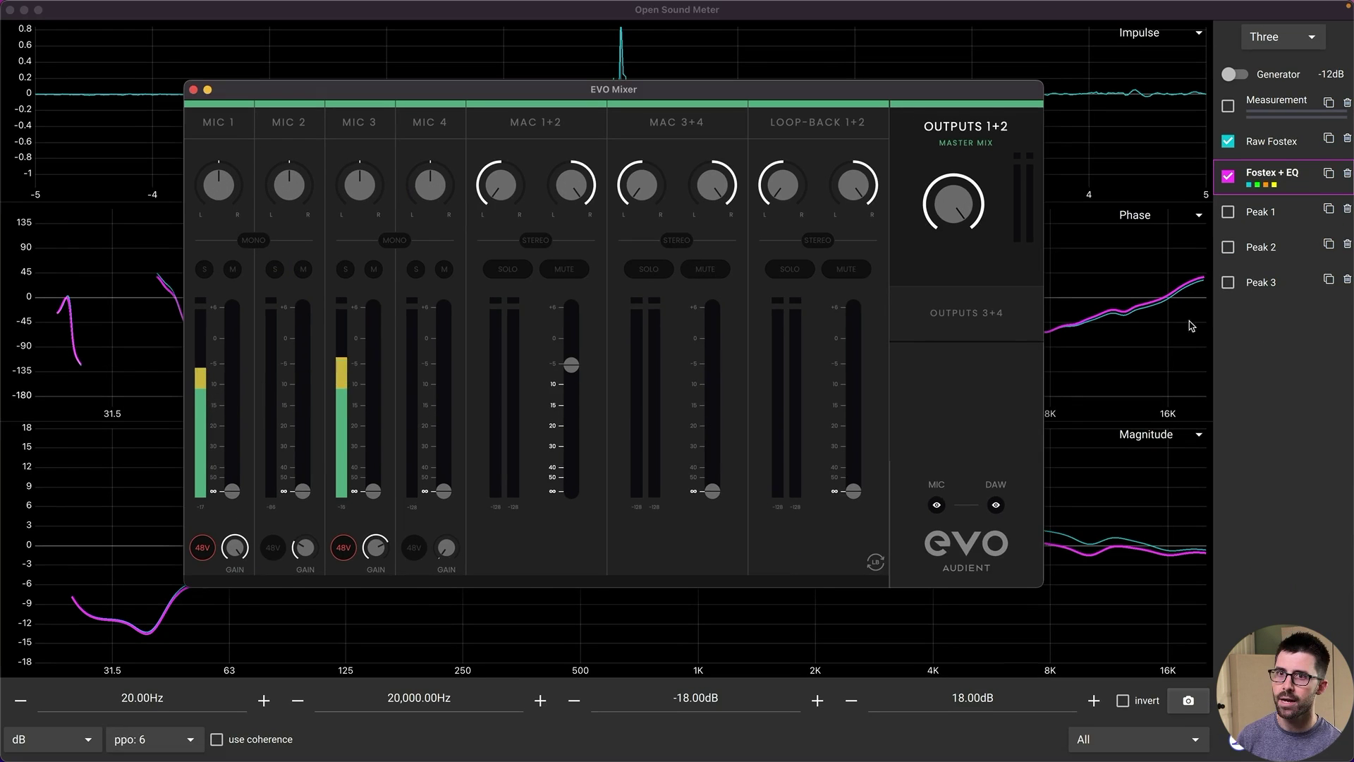
click(1166, 360)
mouse_move(1294, 77)
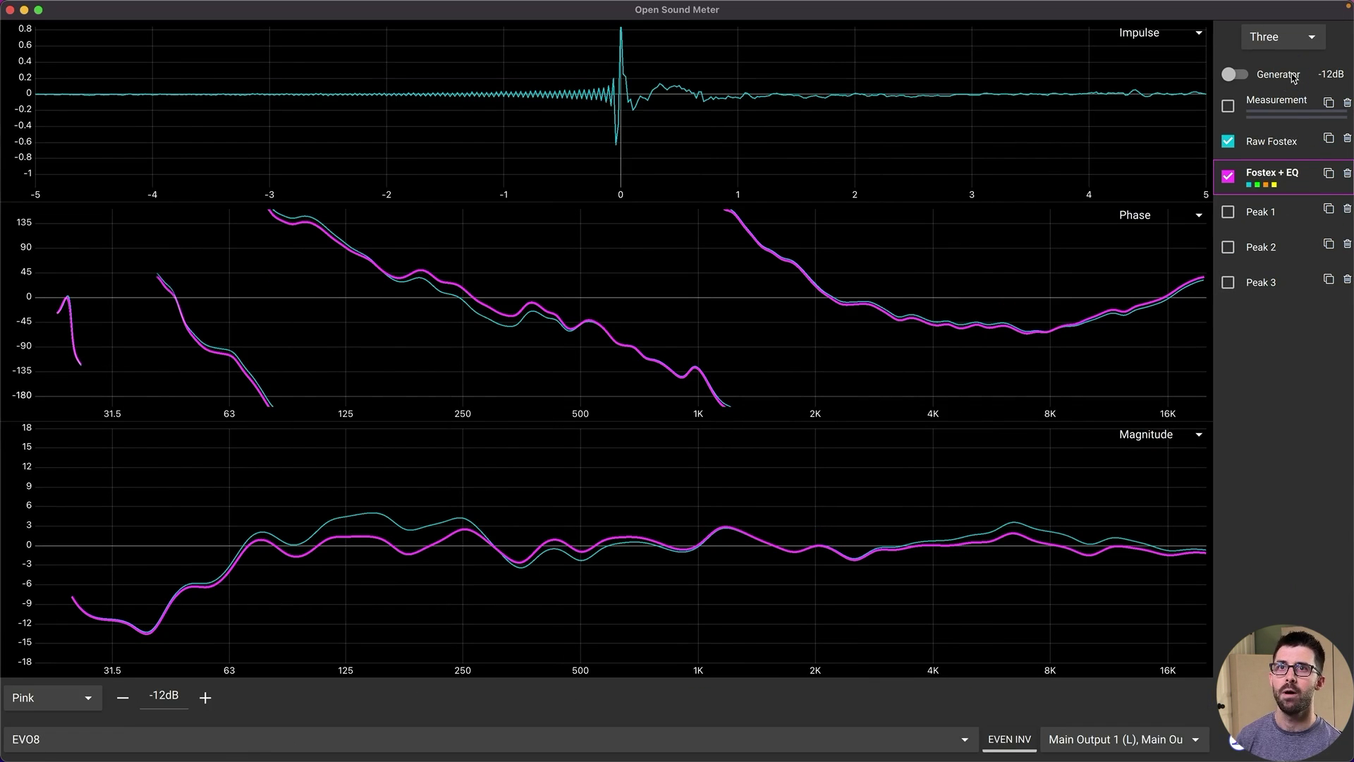
click(1276, 102)
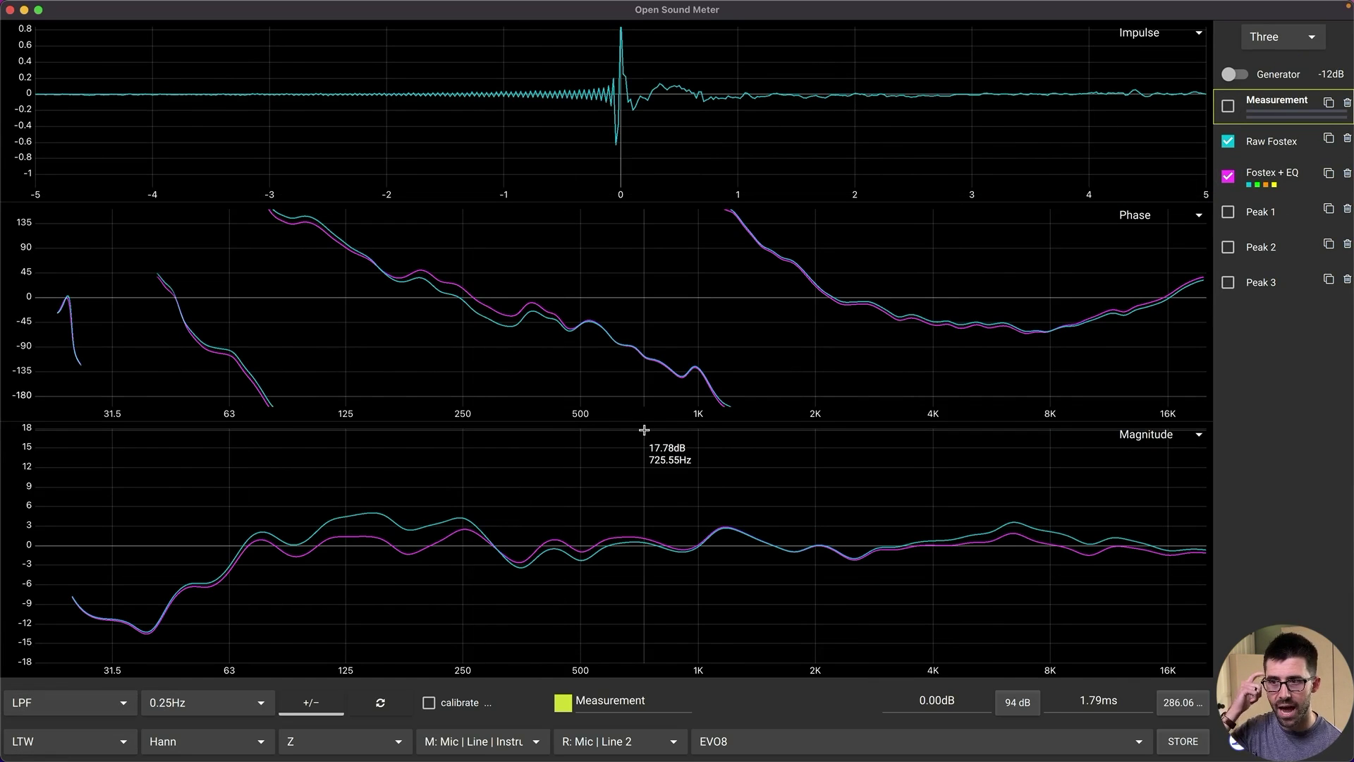
click(1266, 178)
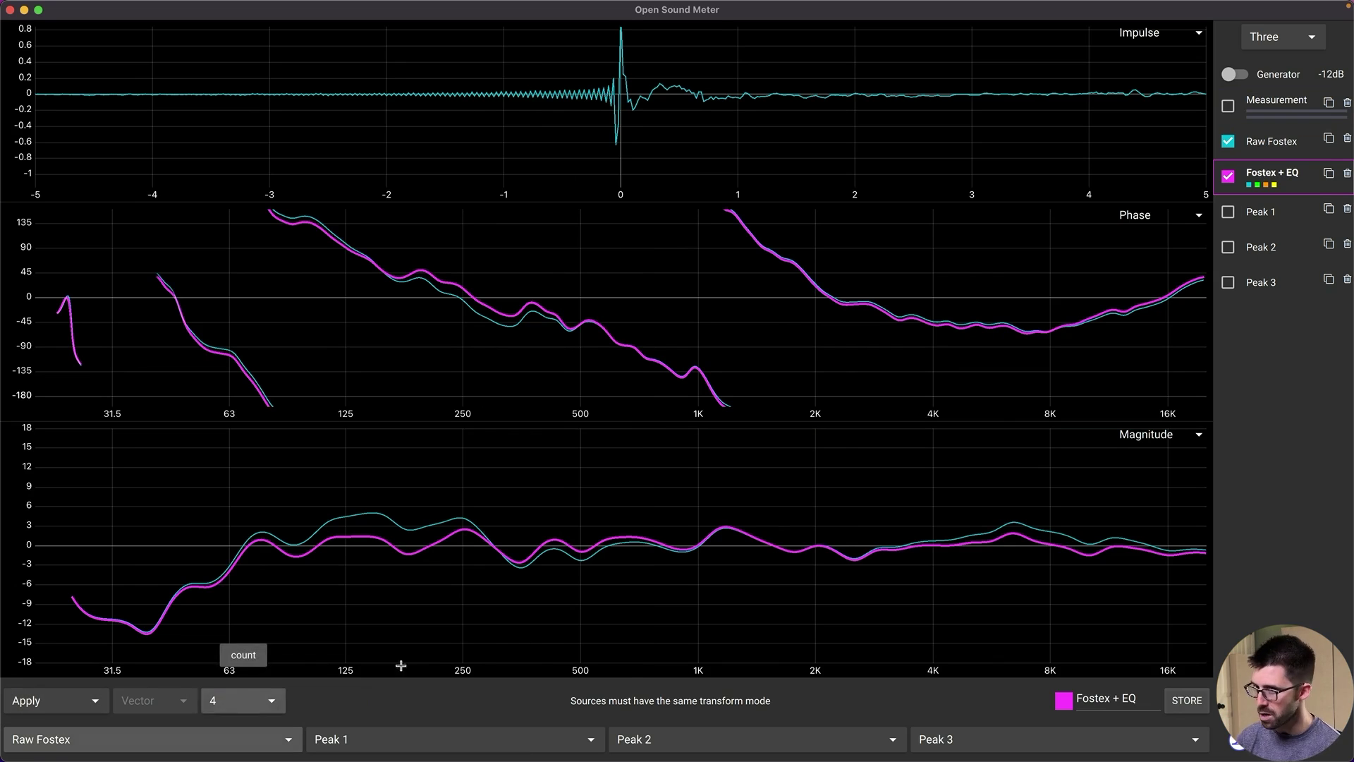
click(1292, 215)
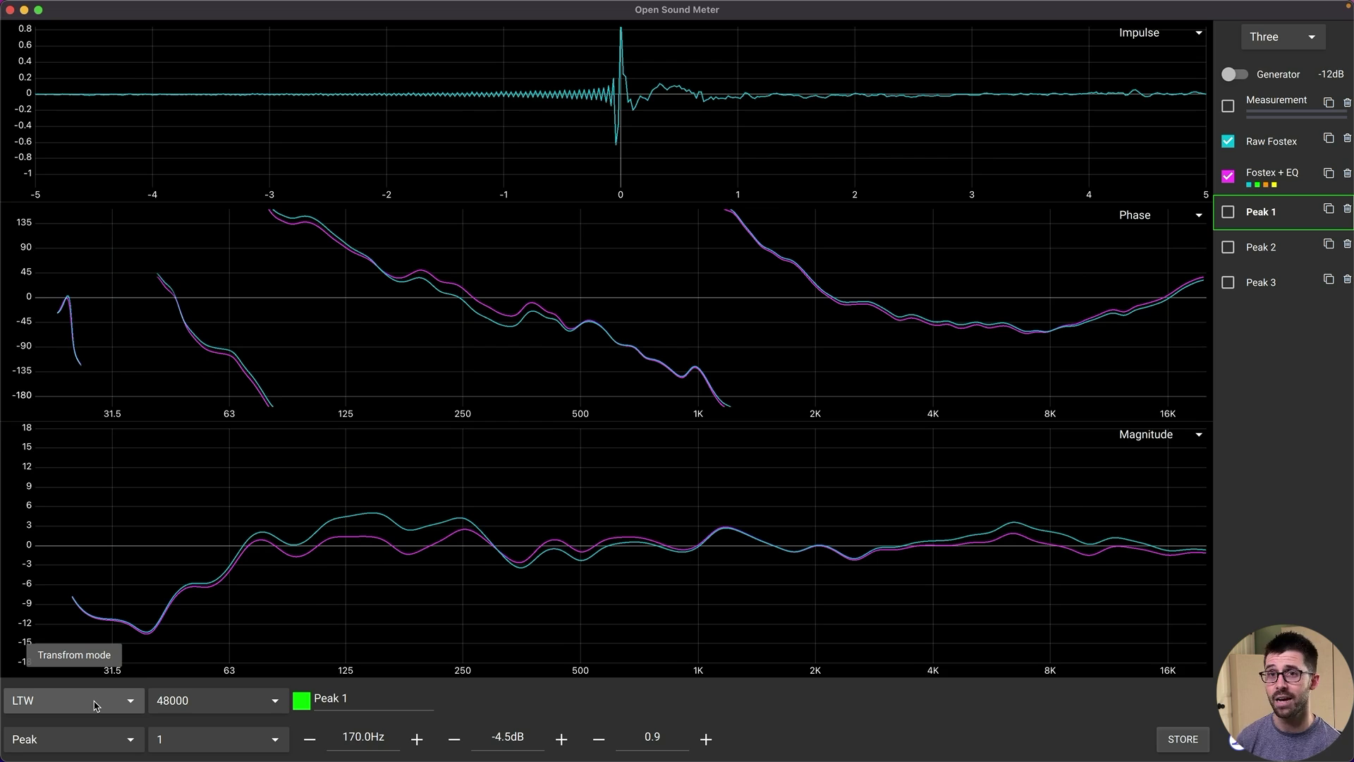
Try ppo 1, then return magnitude smoothing to ppo 3 and add a Target Trace
click(450, 625)
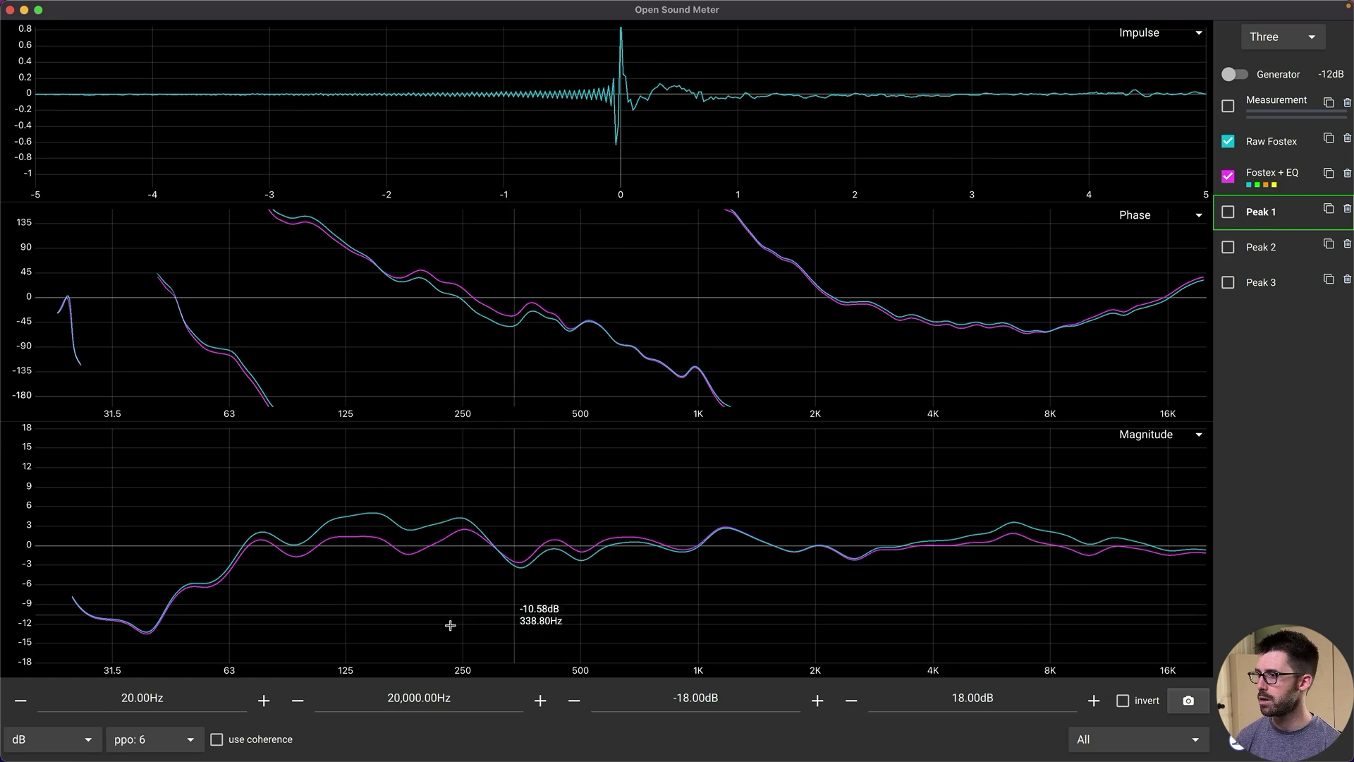
click(156, 737)
click(145, 560)
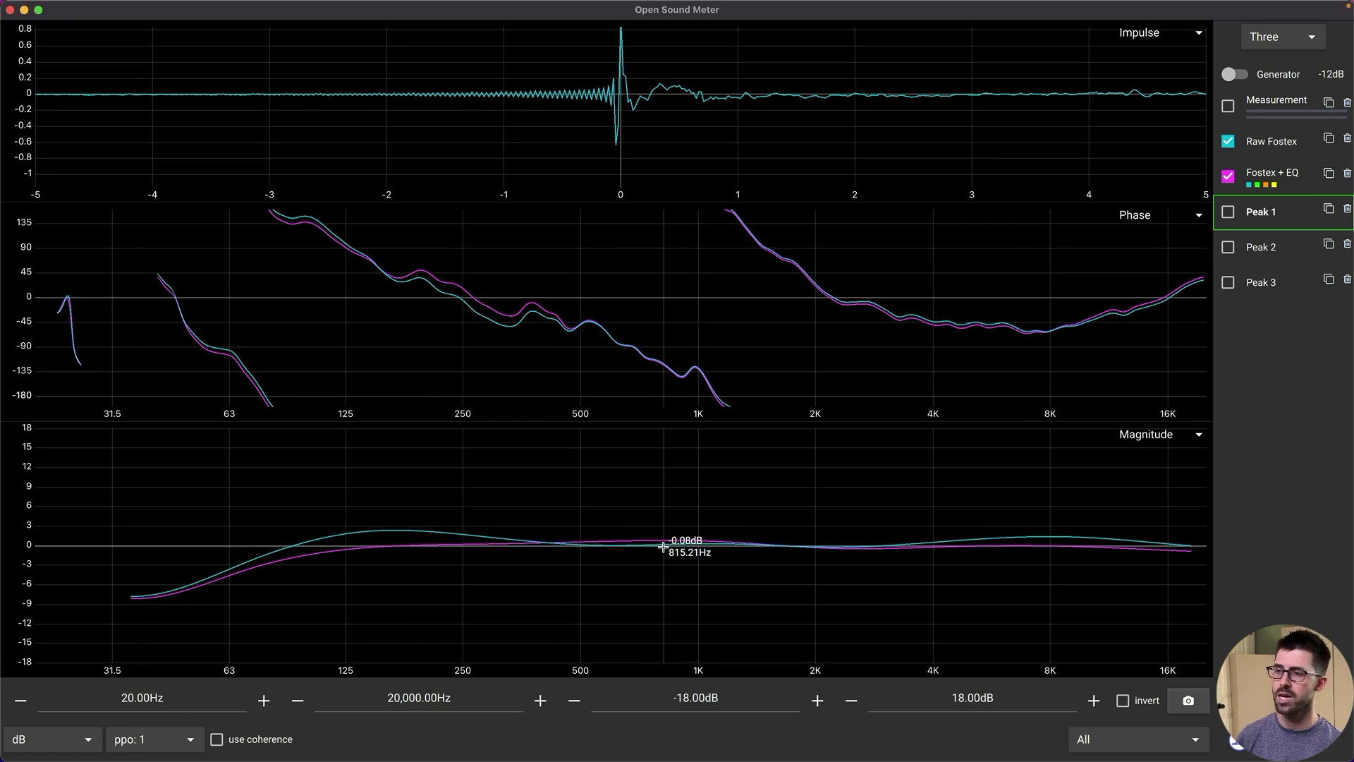
click(176, 738)
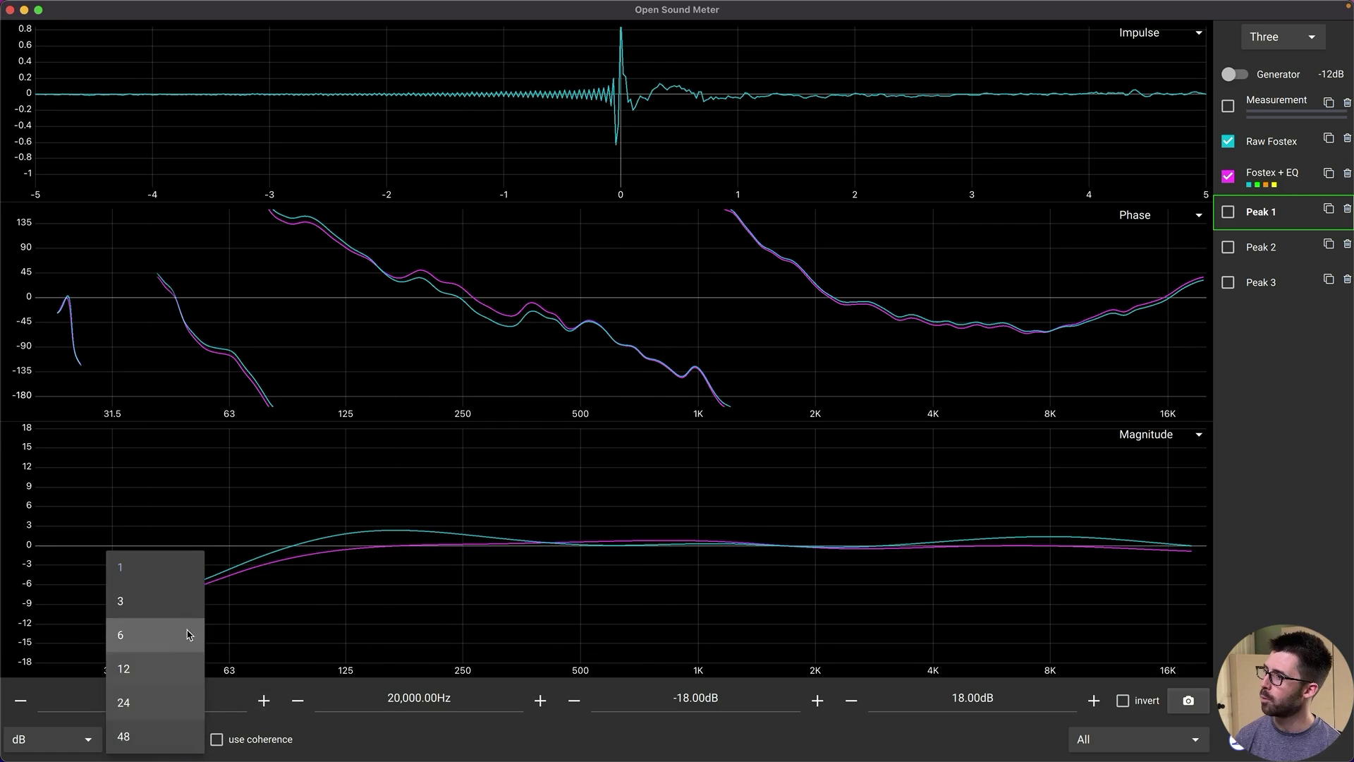
click(180, 602)
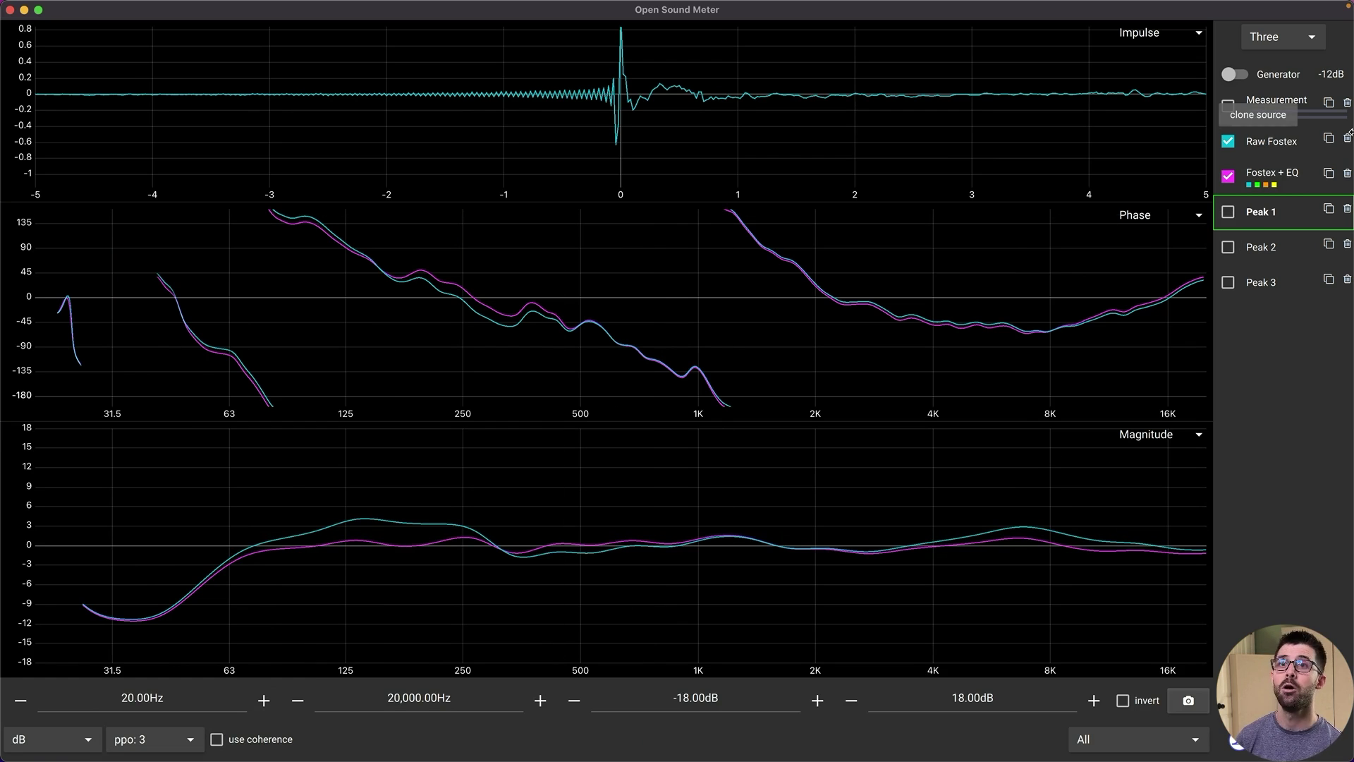
click(1269, 177)
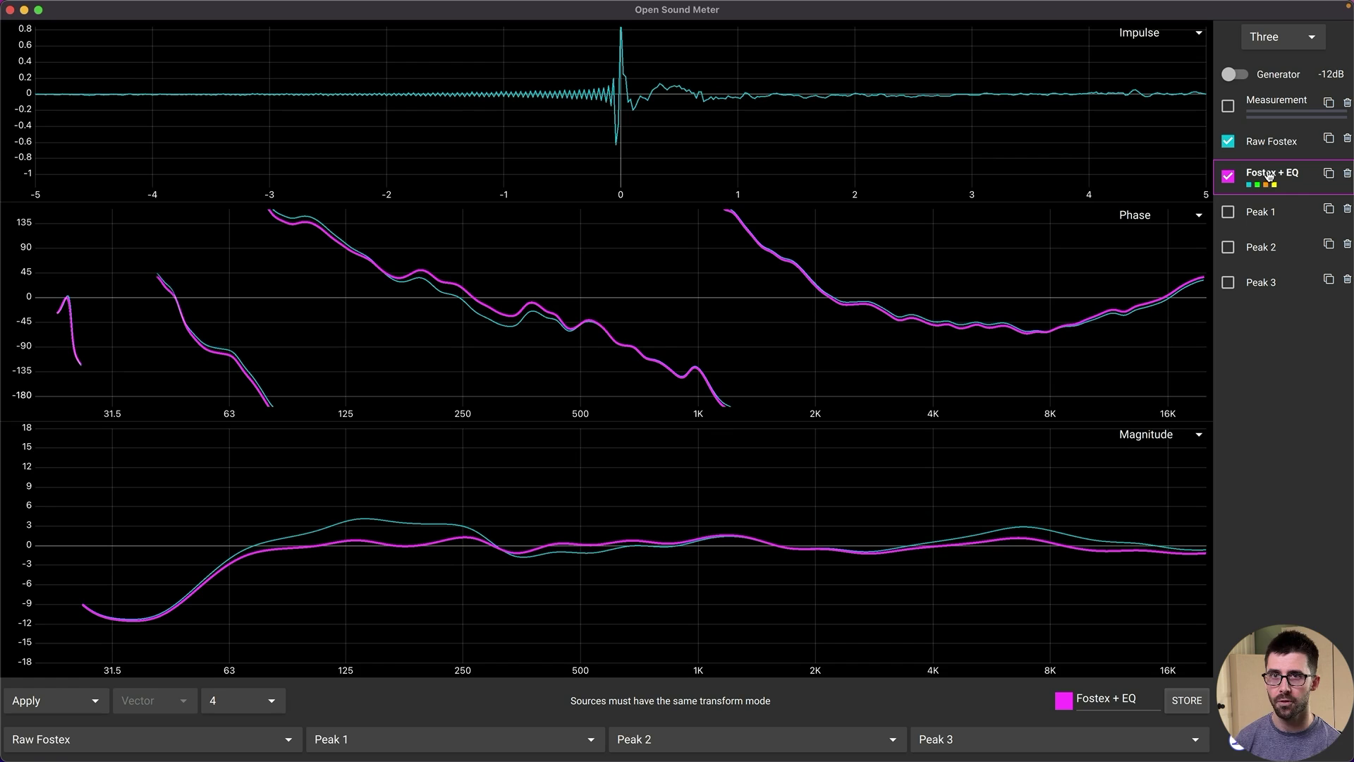
click(1261, 415)
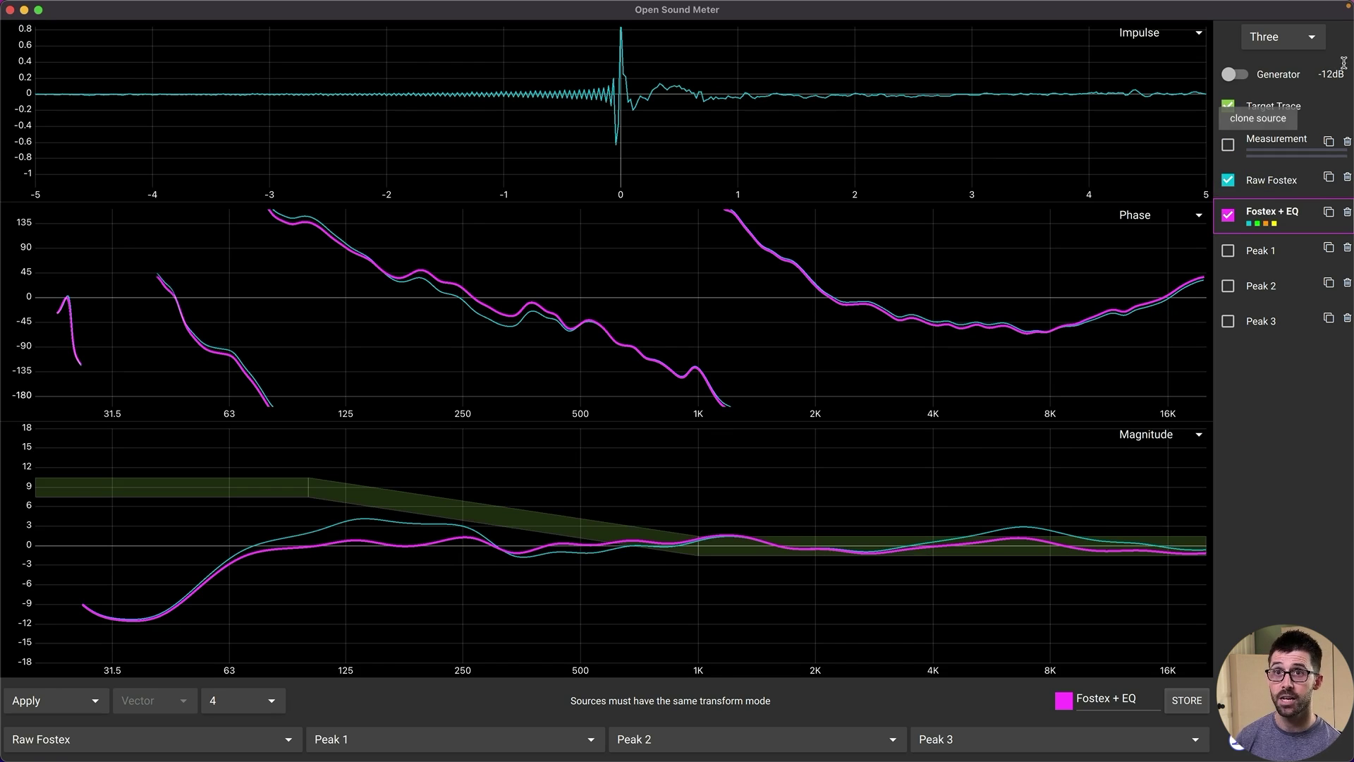
Show the Target Trace settings: 3 dB band at 9 dB up to 100 Hz, falling to 0 dB at 1,000 Hz
click(1270, 106)
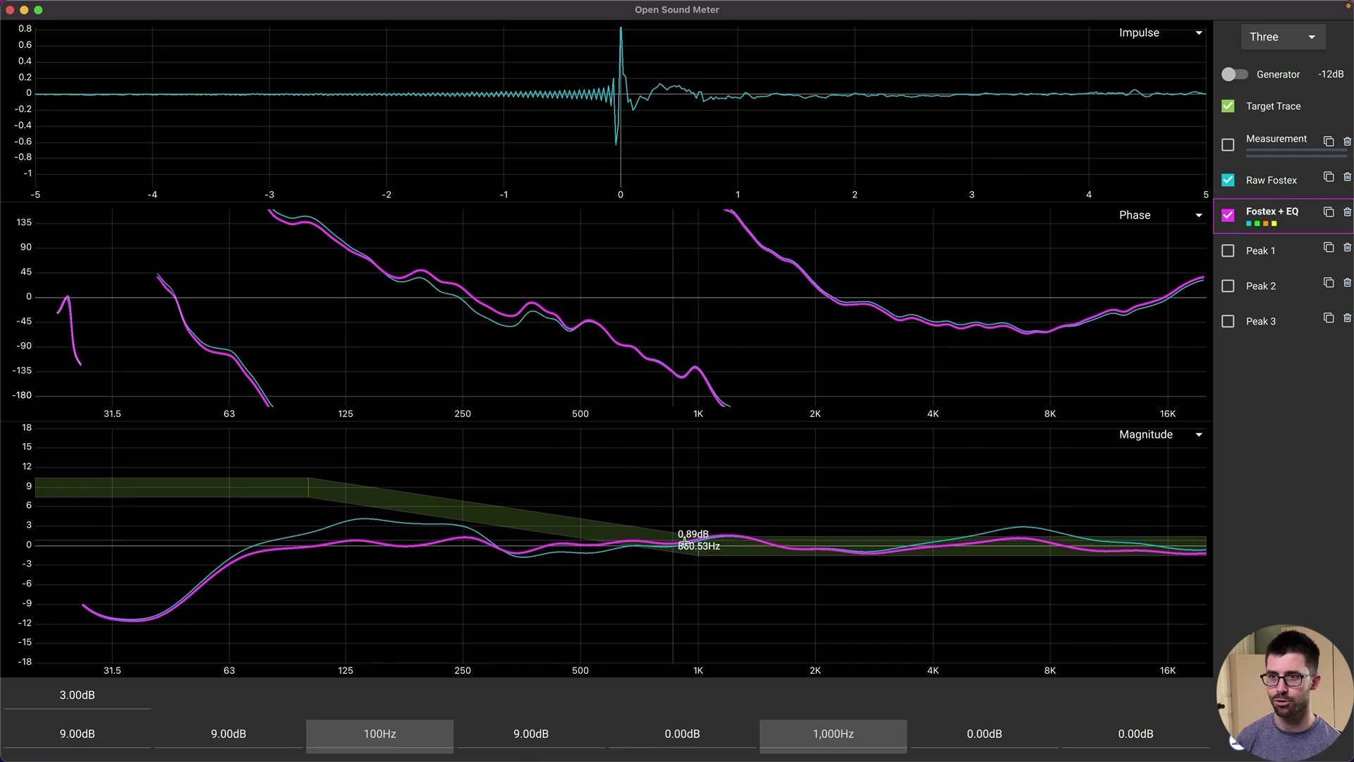